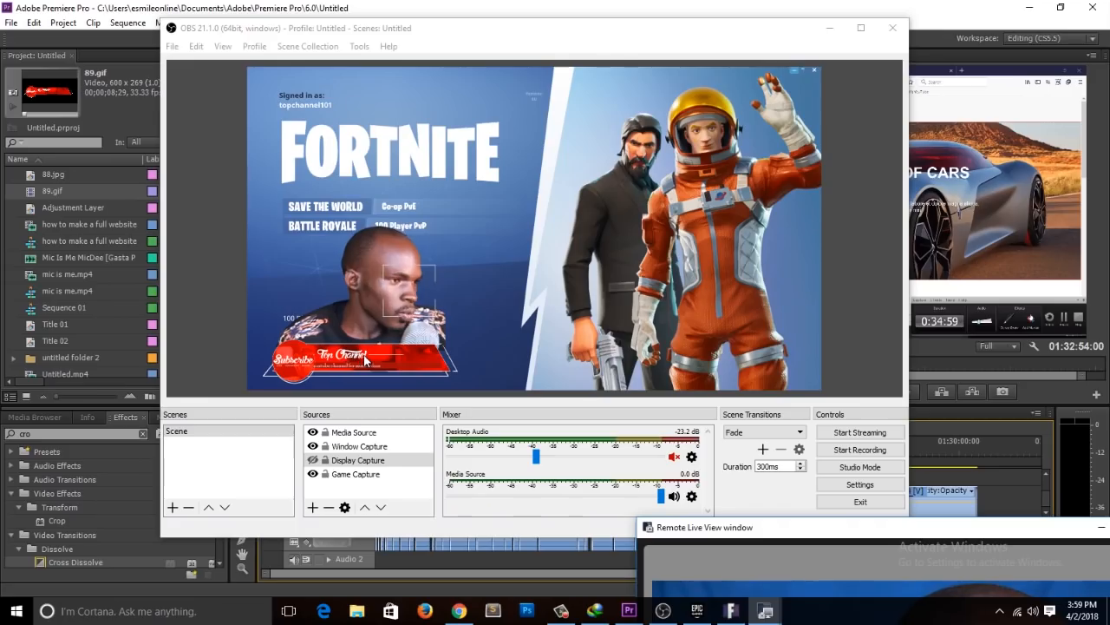
Step: Move the webcam overlay and the Subscribe banner to the lower-right area of the Fortnite scene preview
drag(386, 231, 712, 296)
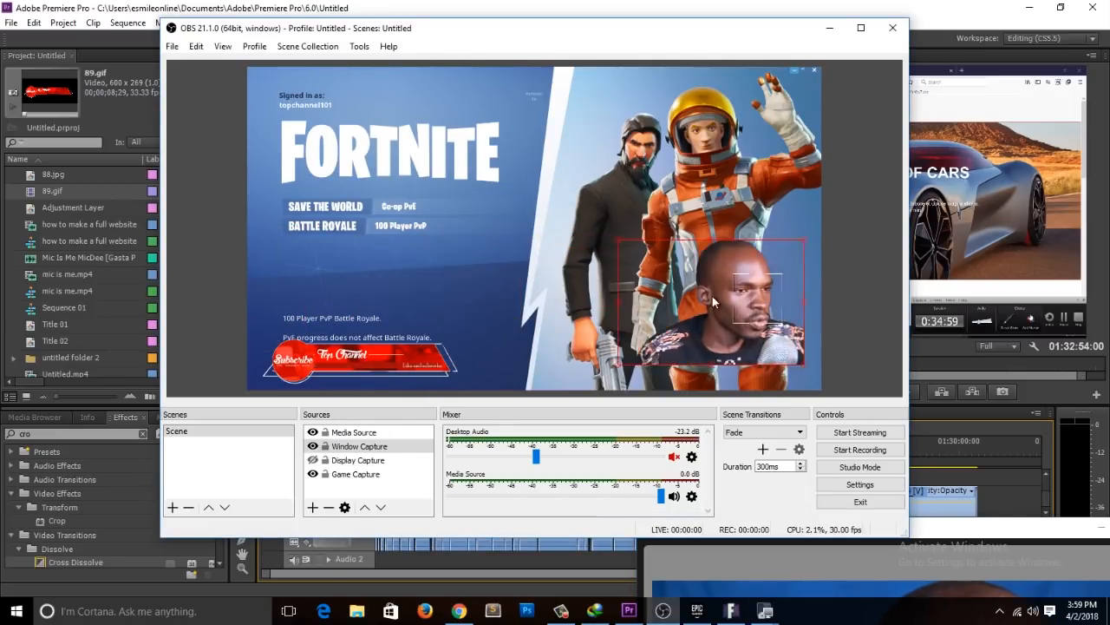
click(397, 355)
drag(398, 354, 728, 366)
Step: Place a smaller webcam overlay in the lower-left corner of the scene preview, with the Subscribe banner resized and positioned beneath it
drag(712, 310, 330, 328)
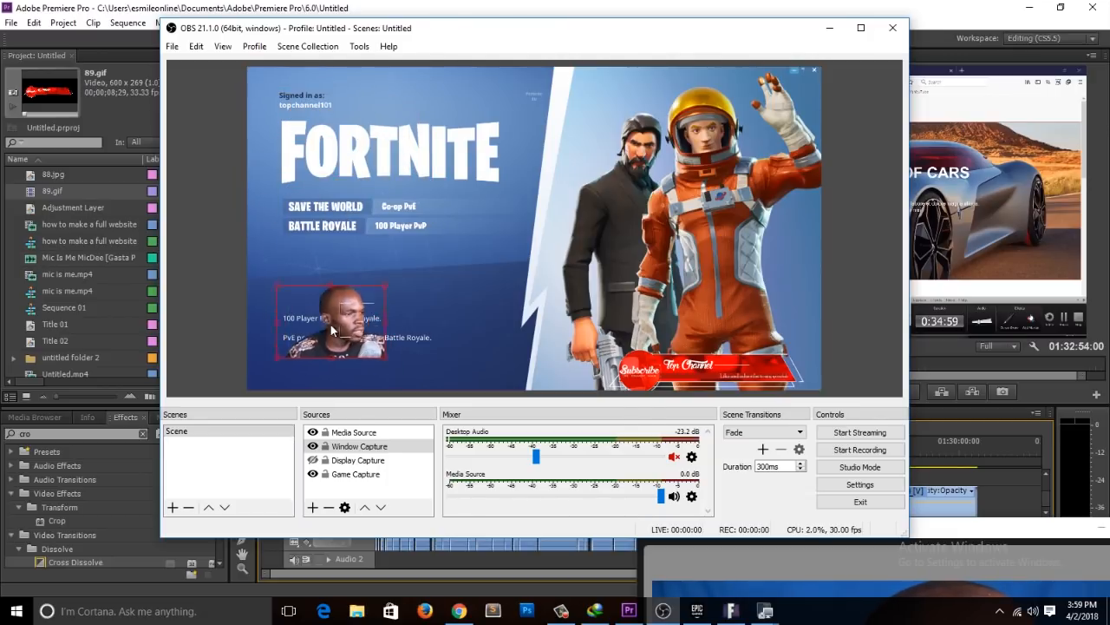
drag(662, 374, 305, 363)
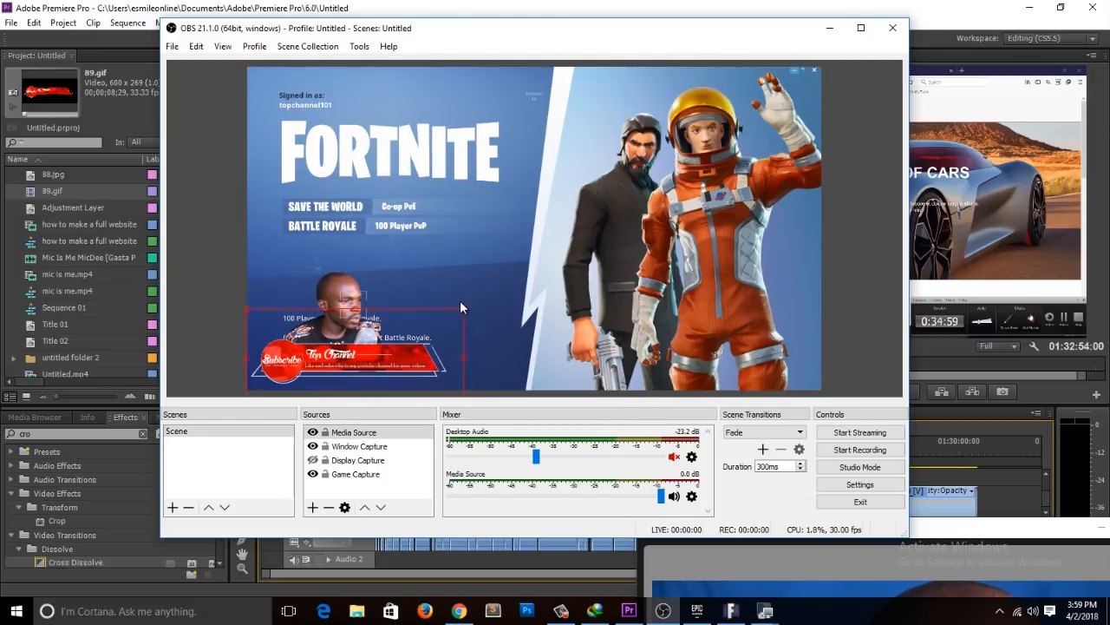
drag(463, 310, 730, 190)
drag(565, 307, 633, 371)
drag(798, 253, 405, 300)
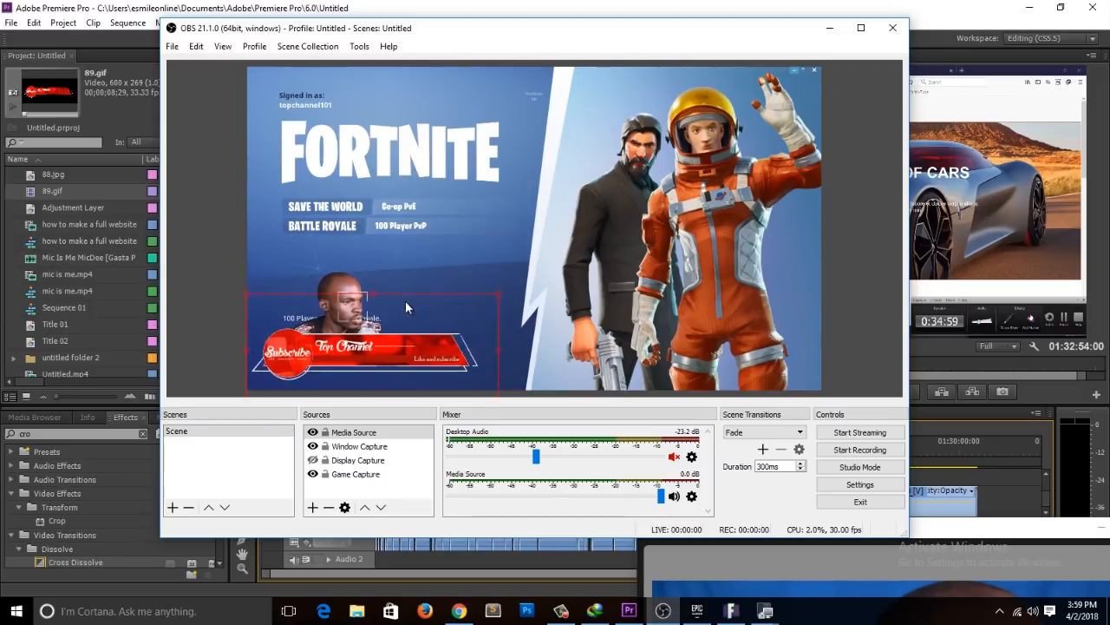
click(353, 283)
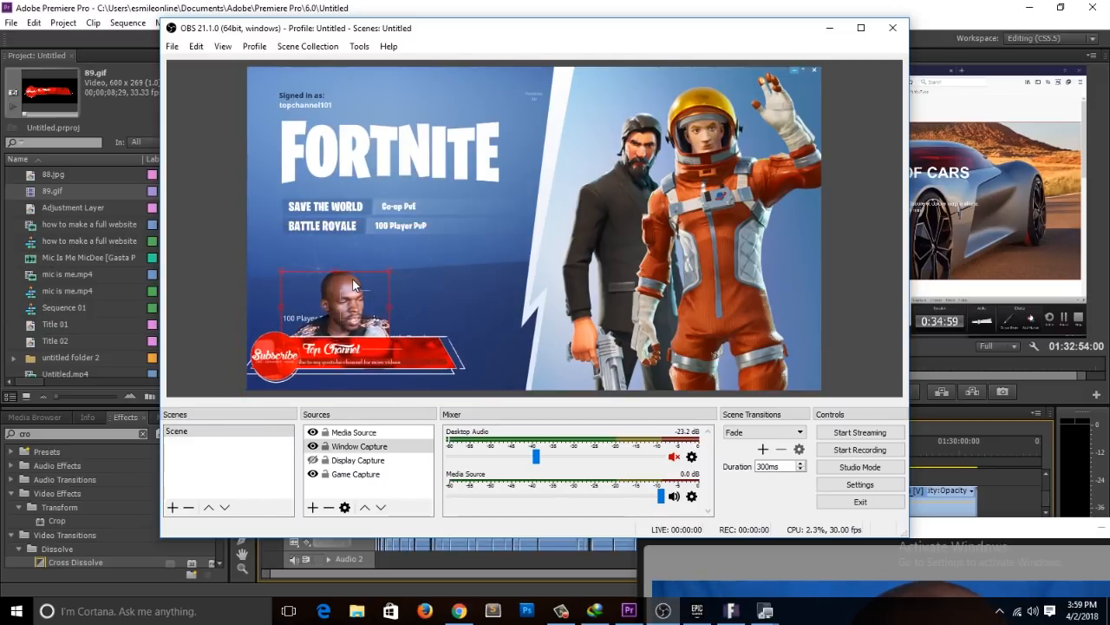
Step: Toggle the visibility of the Display Capture and Game Capture sources to compare them, ending with only Display Capture hidden
click(400, 475)
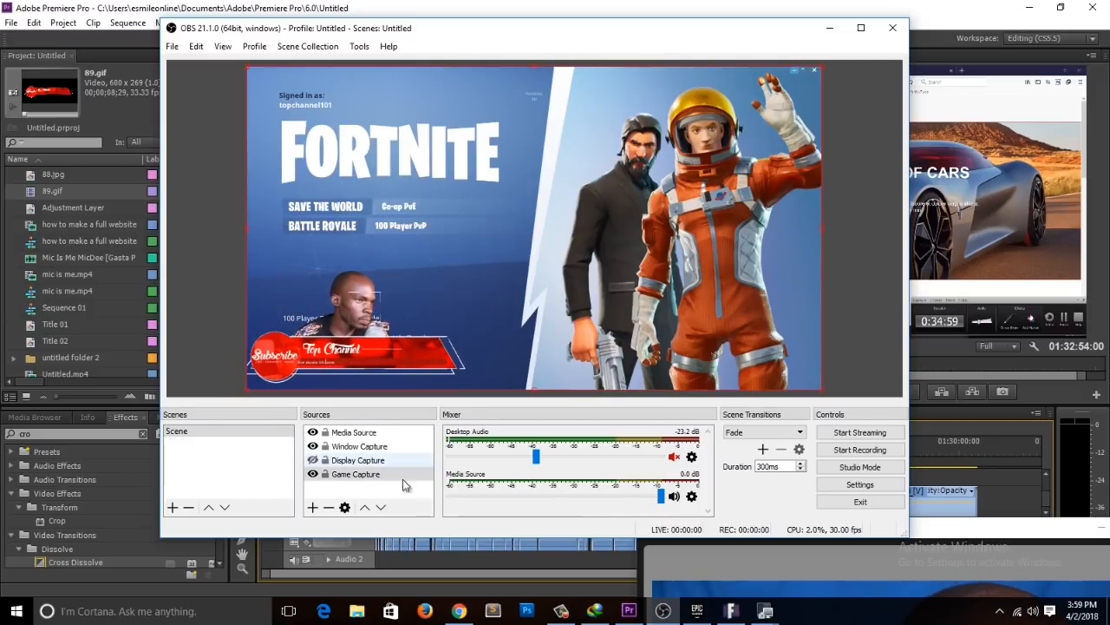
click(313, 459)
click(313, 473)
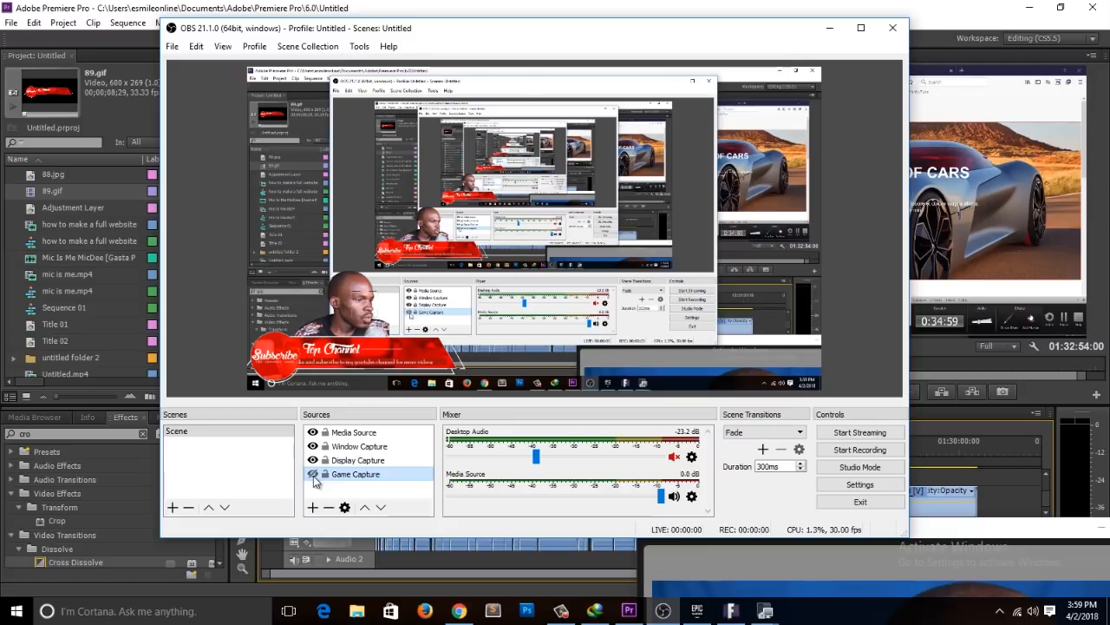
click(313, 460)
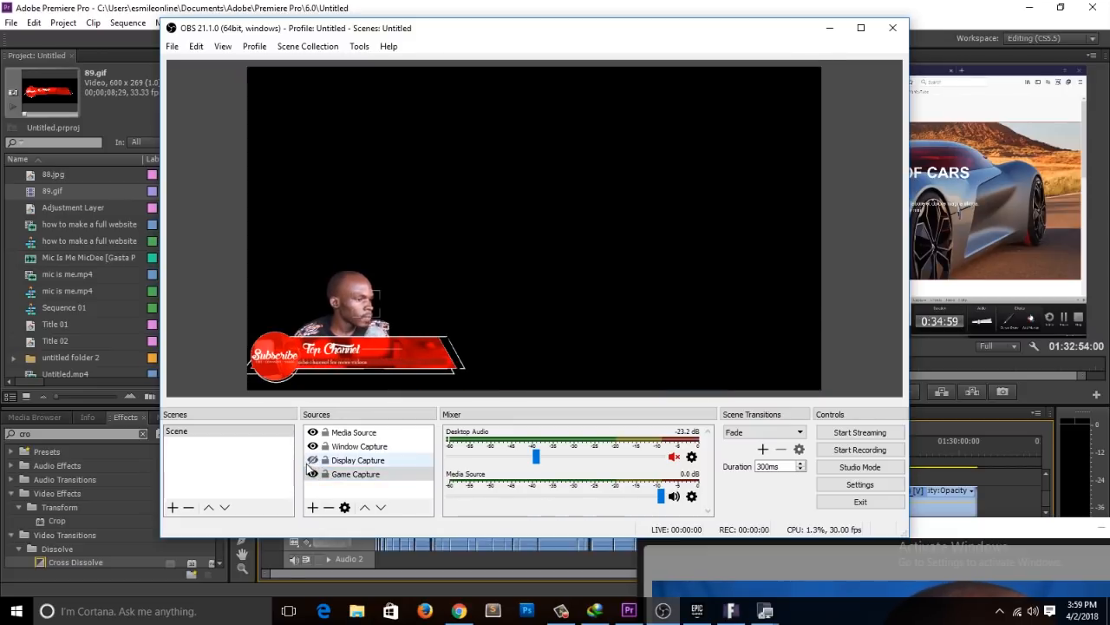
click(313, 461)
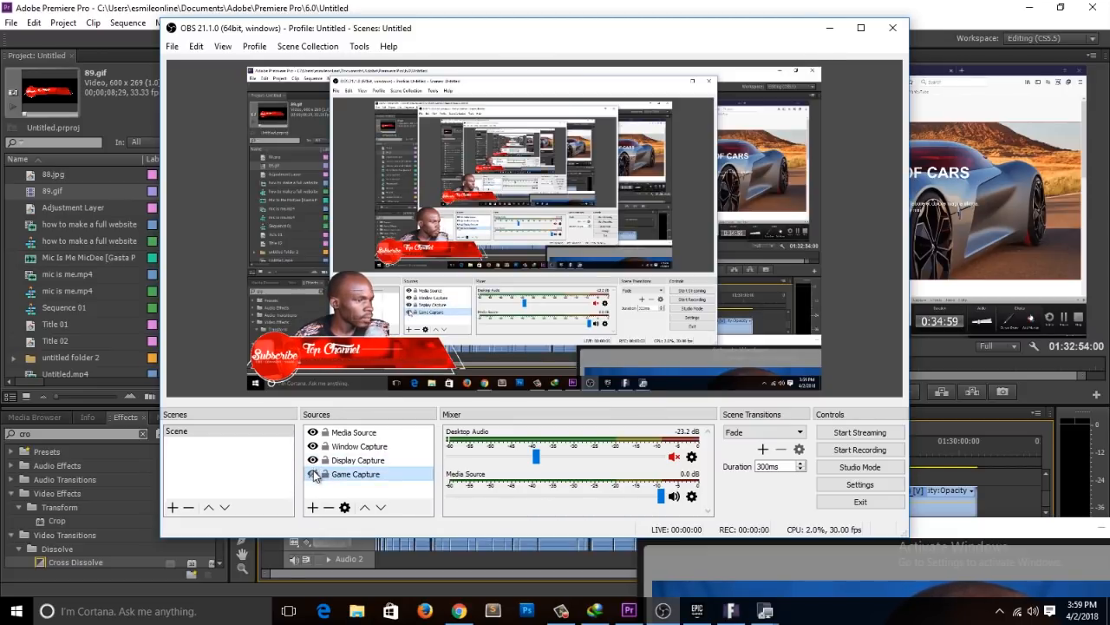
click(313, 460)
click(313, 460)
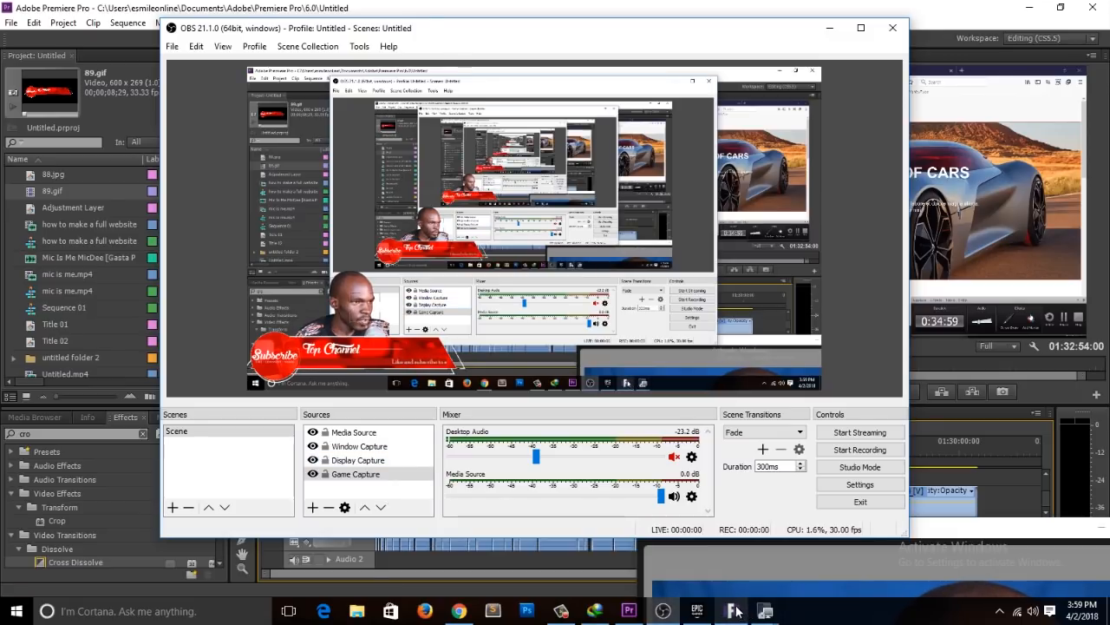
click(313, 460)
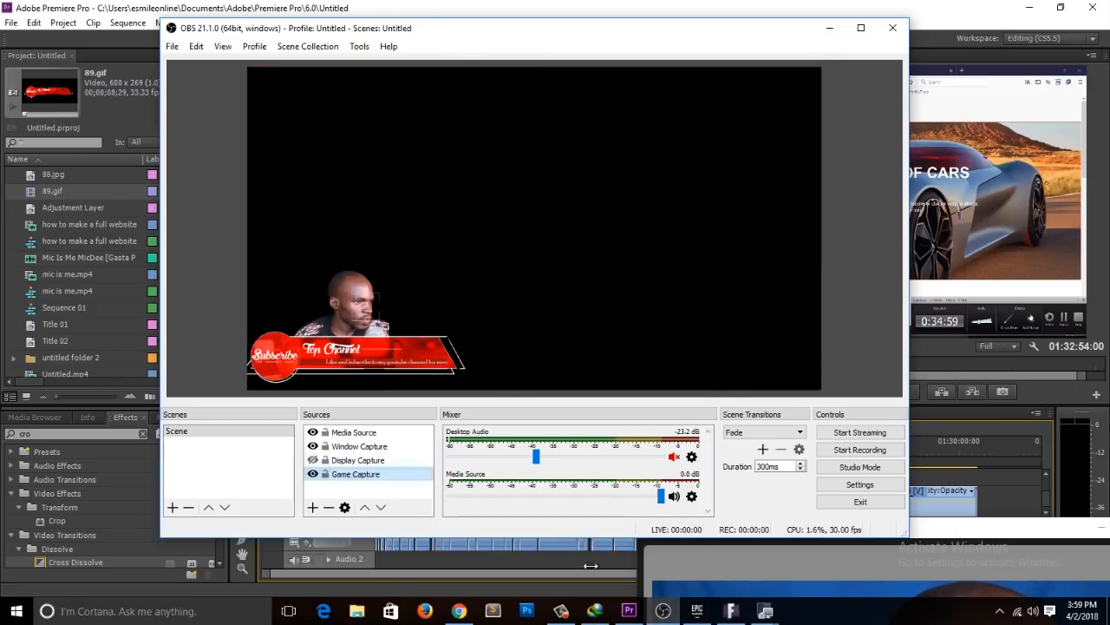
Step: Bring Fortnite to the foreground, return to OBS, and make the Display Capture source visible
click(731, 612)
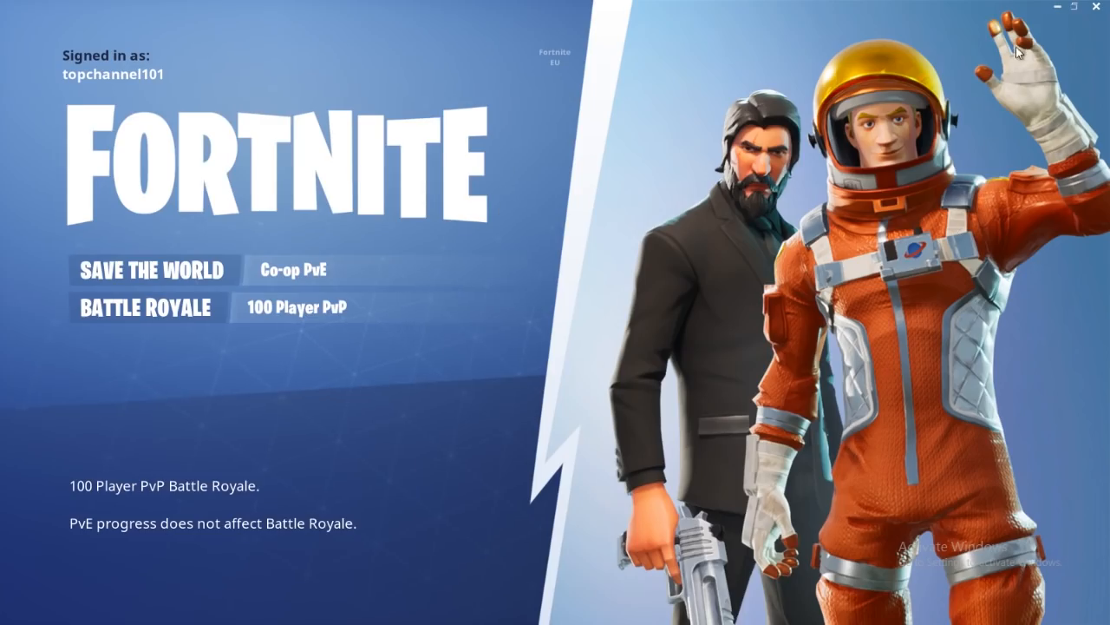
key(alt+Tab)
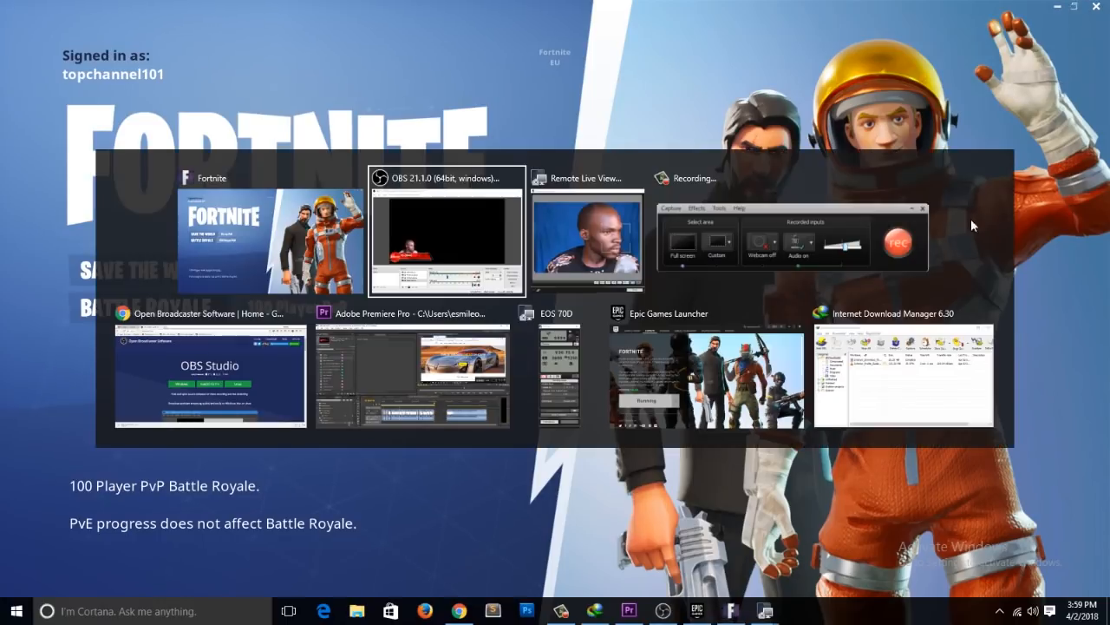
click(457, 253)
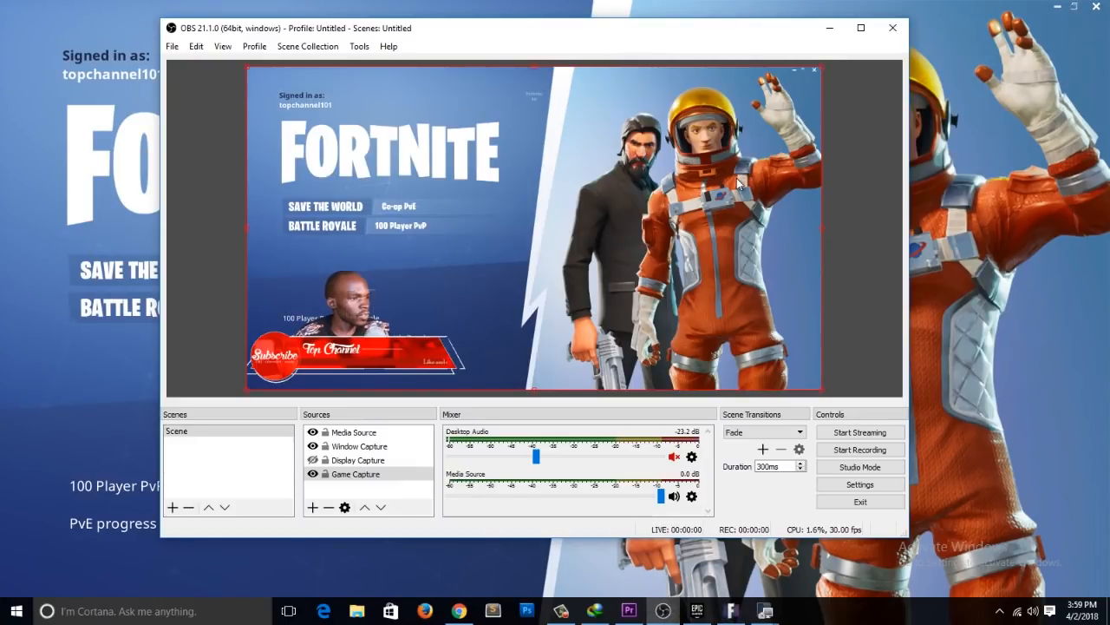
click(313, 460)
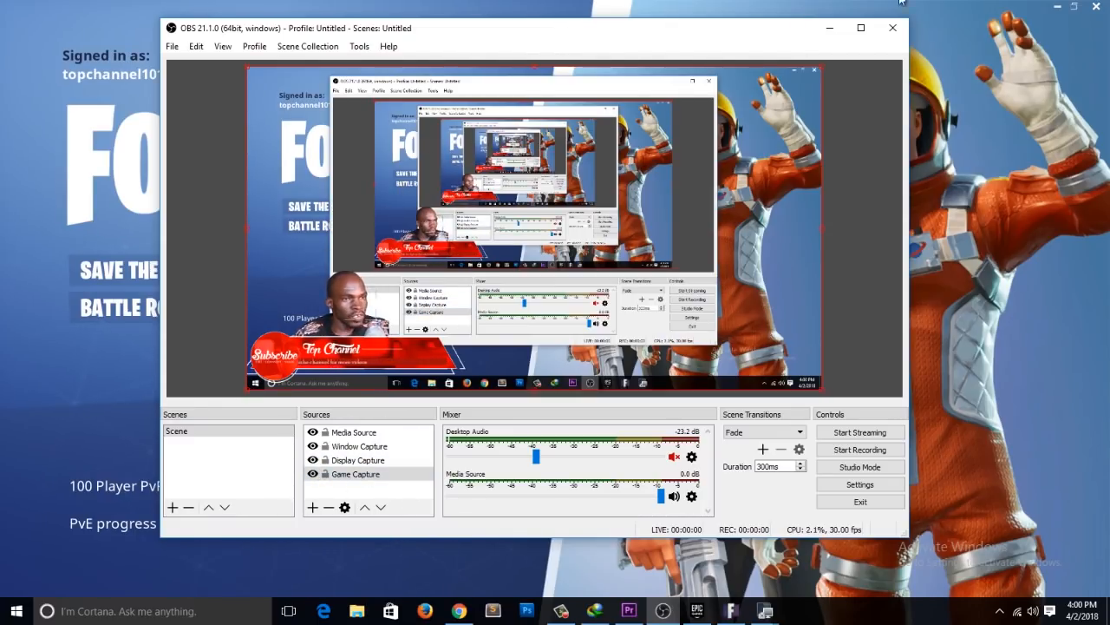
Step: Minimise Fortnite and look through the OBS Studio homepage in Chrome
click(1056, 7)
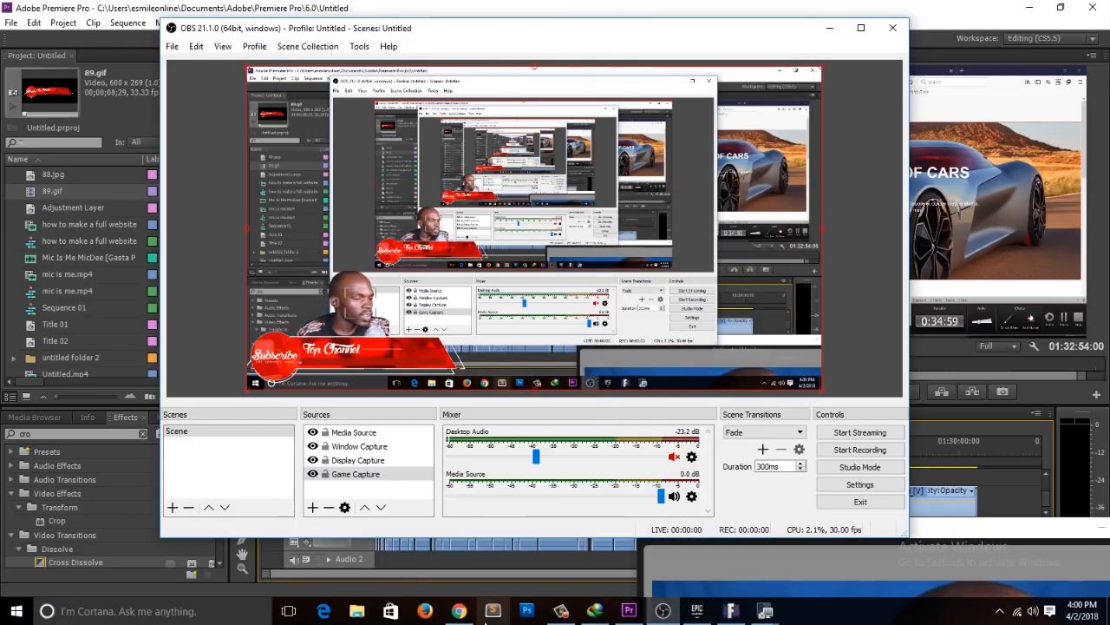
click(454, 611)
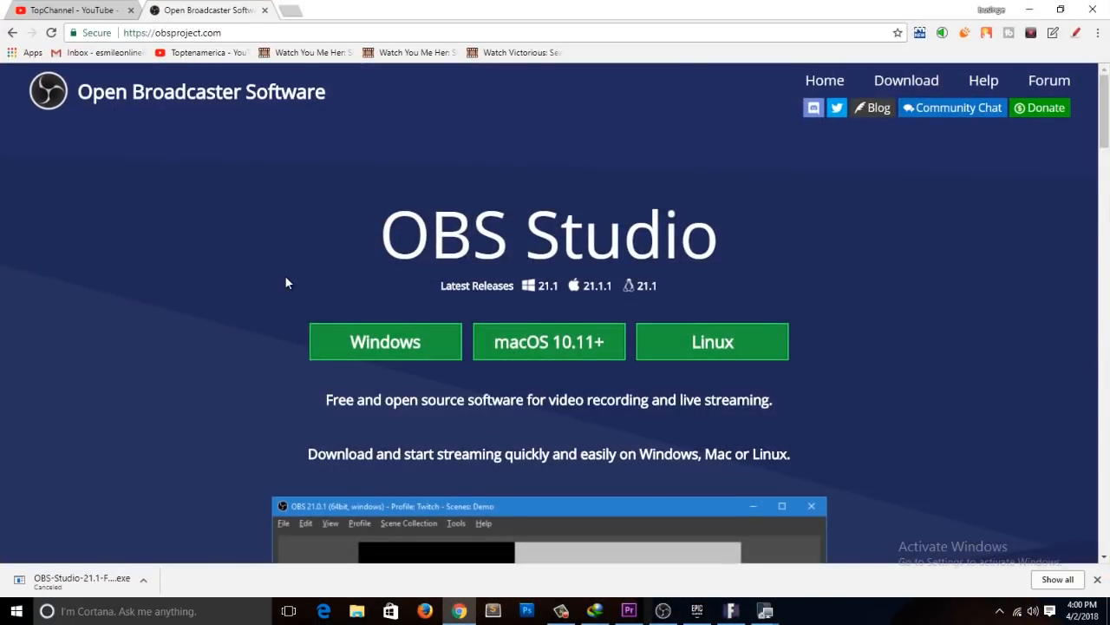
scroll(290, 276, down, 5)
scroll(352, 306, down, 5)
scroll(555, 451, up, 6)
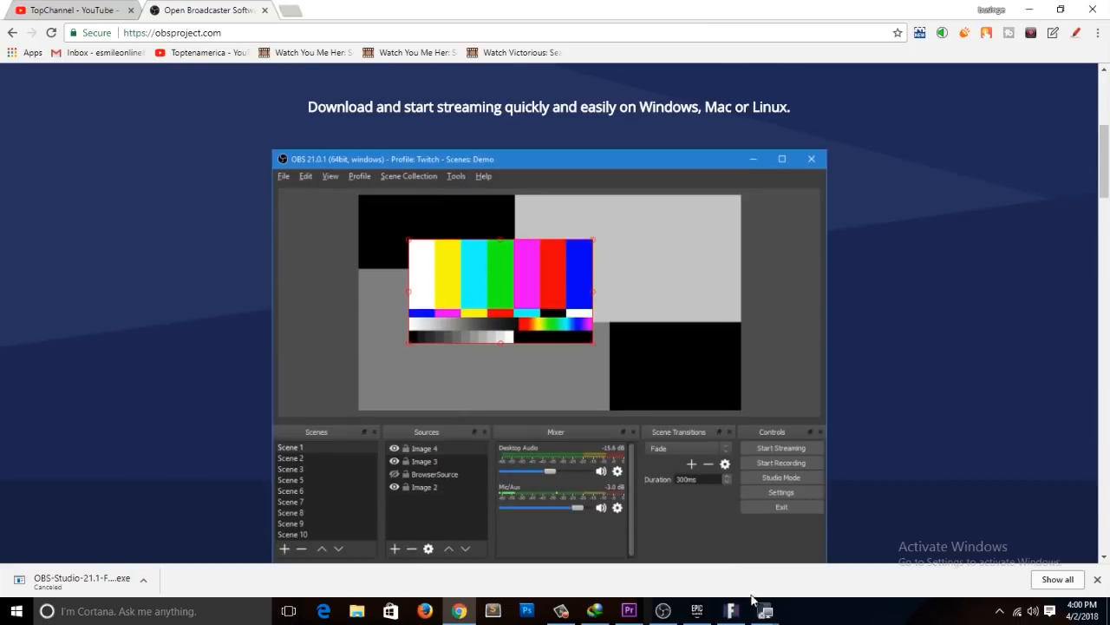
Step: Bring OBS back, move its window aside, and scroll the OBS homepage to compare it with the display capture preview
click(663, 610)
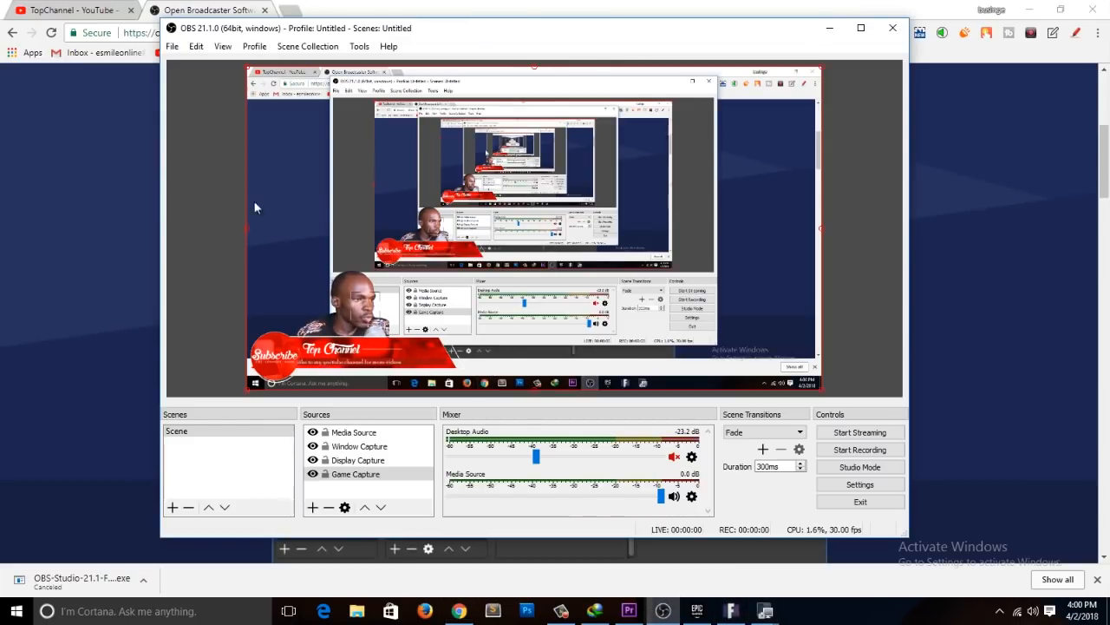
scroll(88, 274, up, 8)
drag(347, 28, 936, 189)
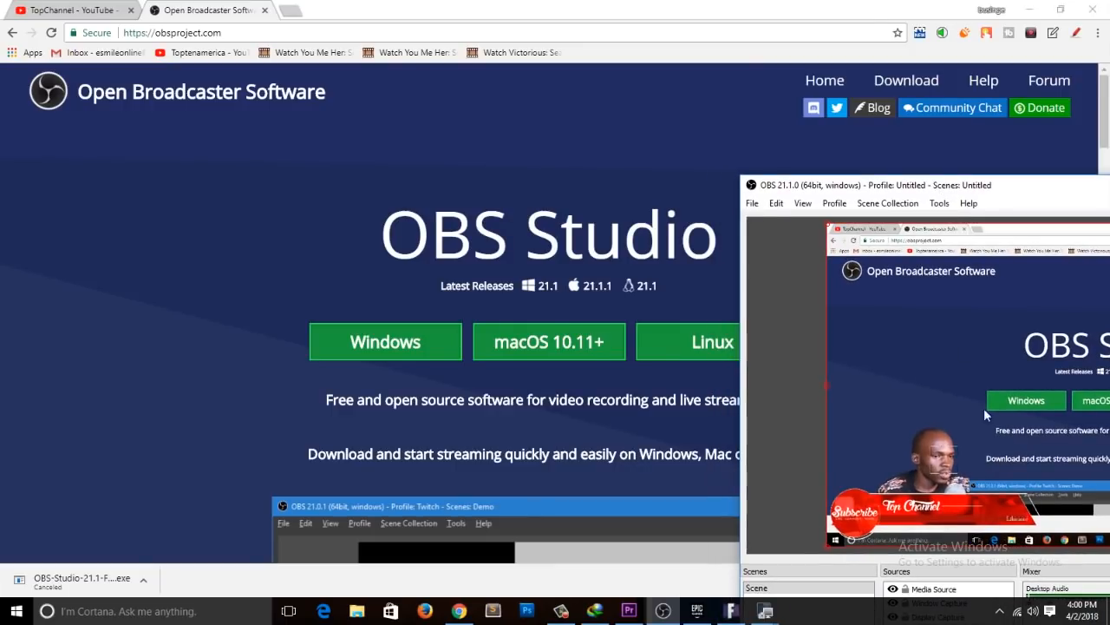
scroll(374, 287, down, 15)
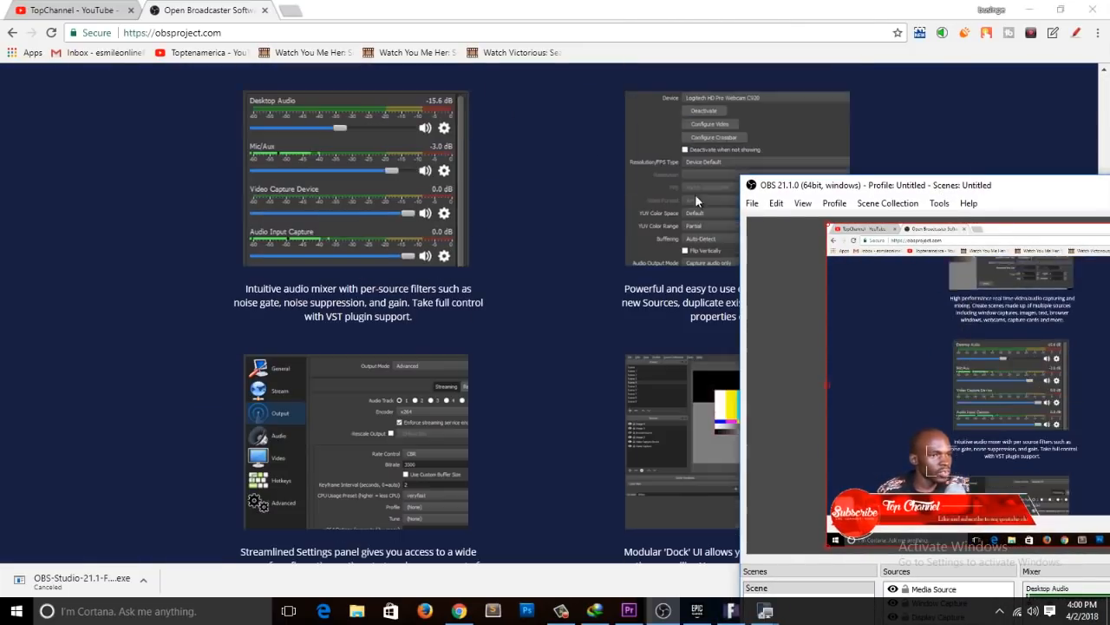
scroll(670, 344, down, 8)
Step: Move the OBS window back fully into view and hide the Display Capture source
drag(982, 187, 677, 60)
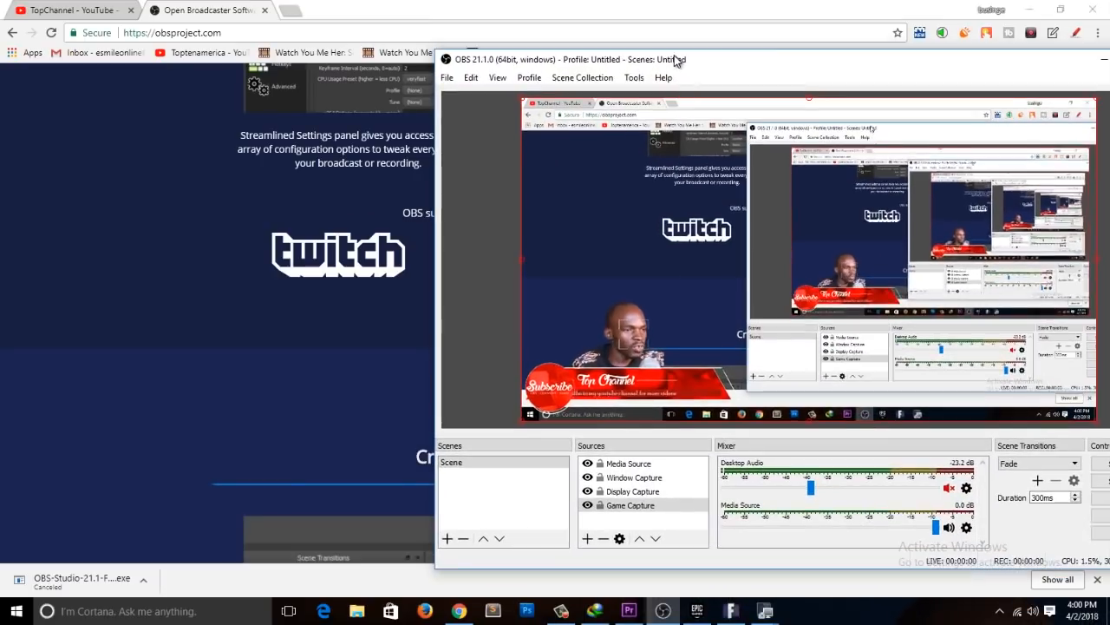
click(588, 491)
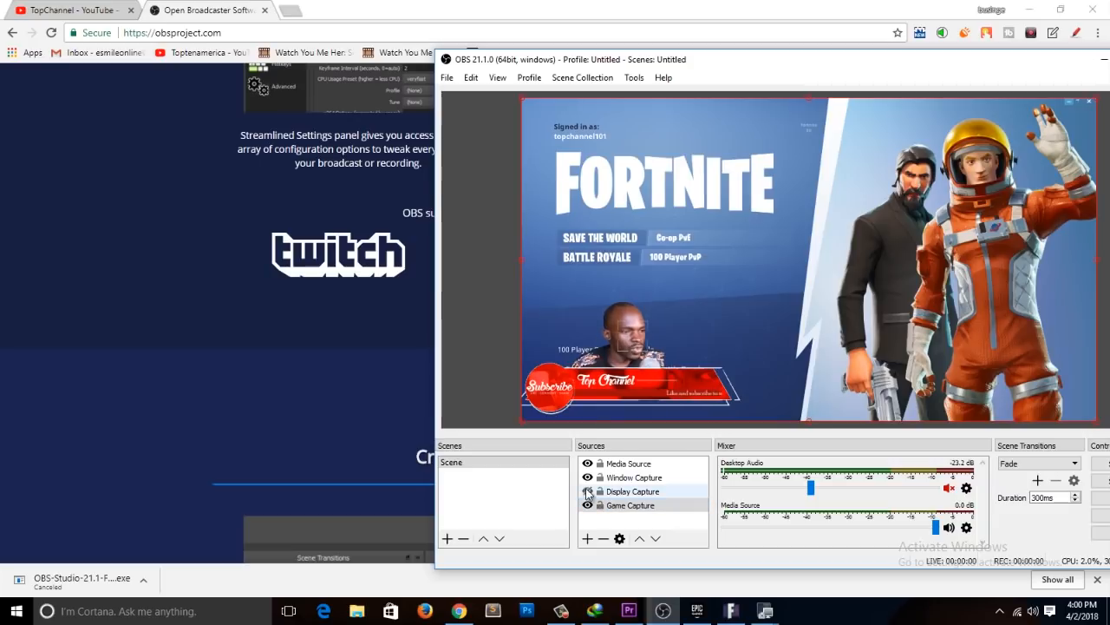
drag(656, 63, 634, 63)
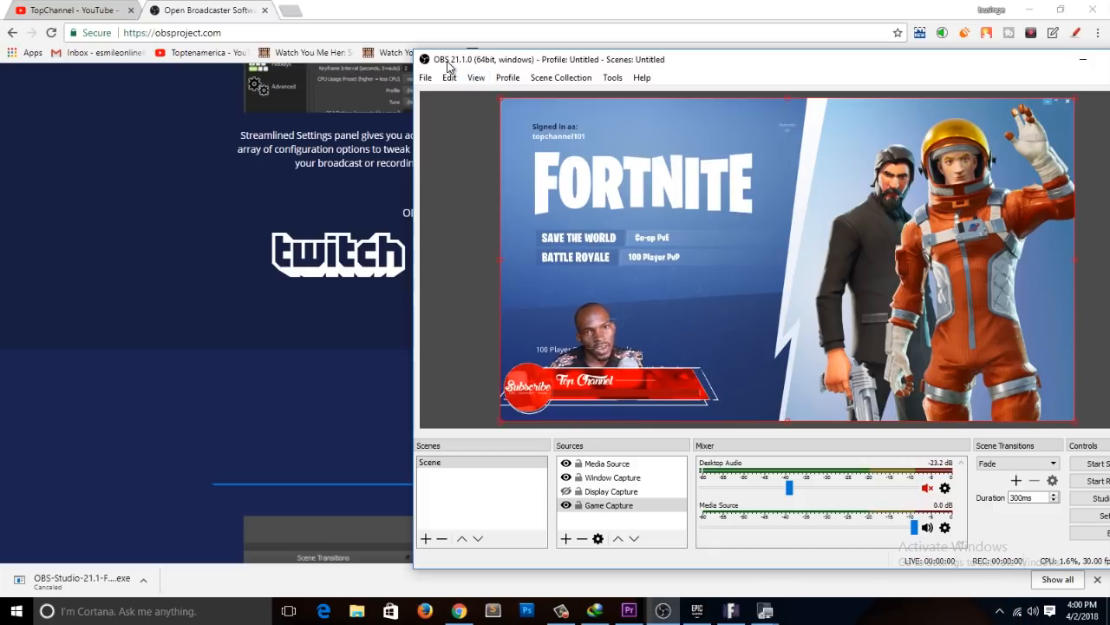
Step: Close the OBS website in Chrome, search Google for "obs" in a new tab, and open the official Open Broadcaster Software site
click(263, 12)
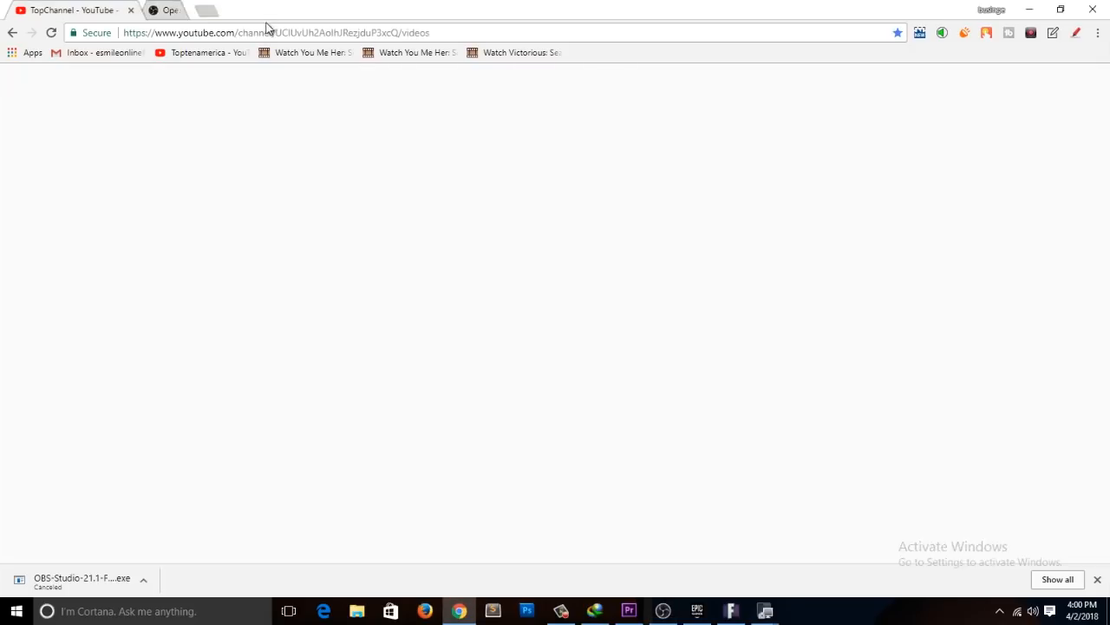
click(153, 9)
text(obs)
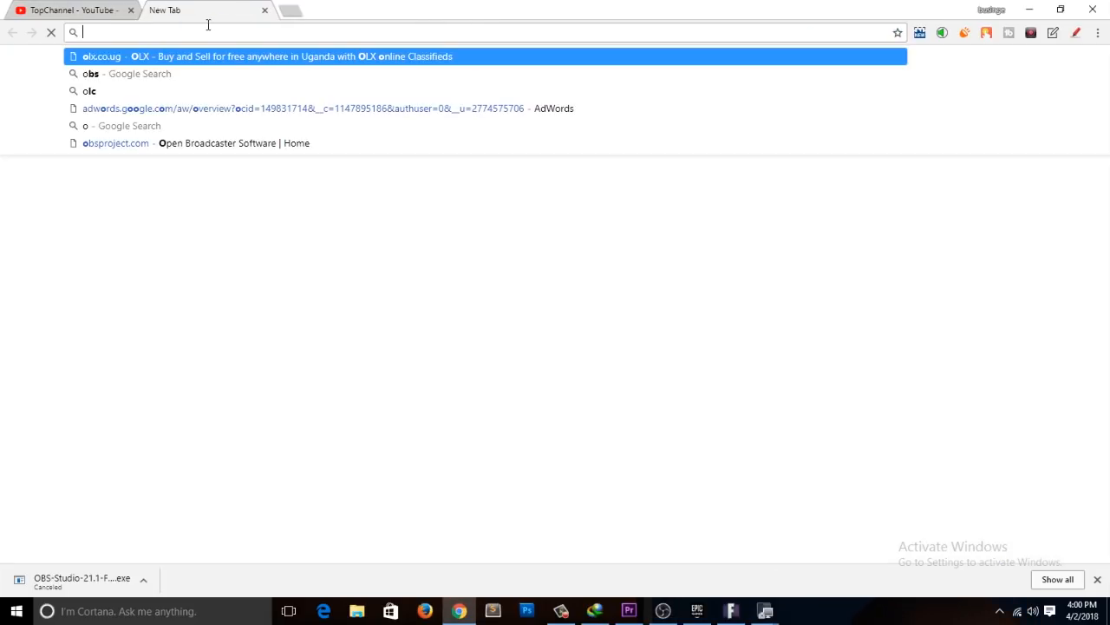
key(BackSpace)
text(s)
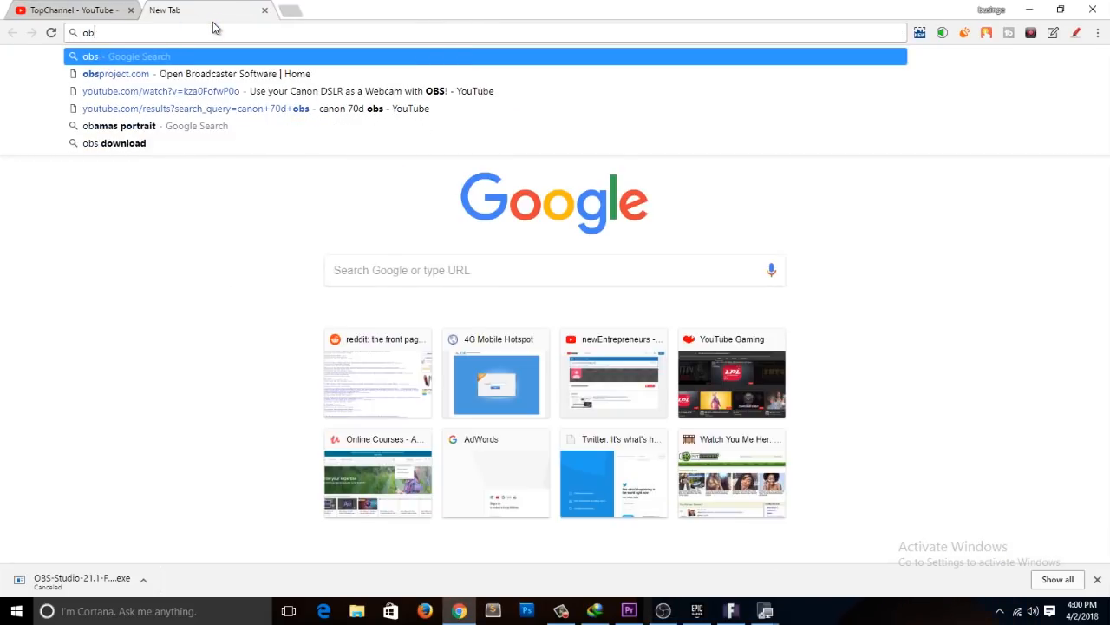
key(Return)
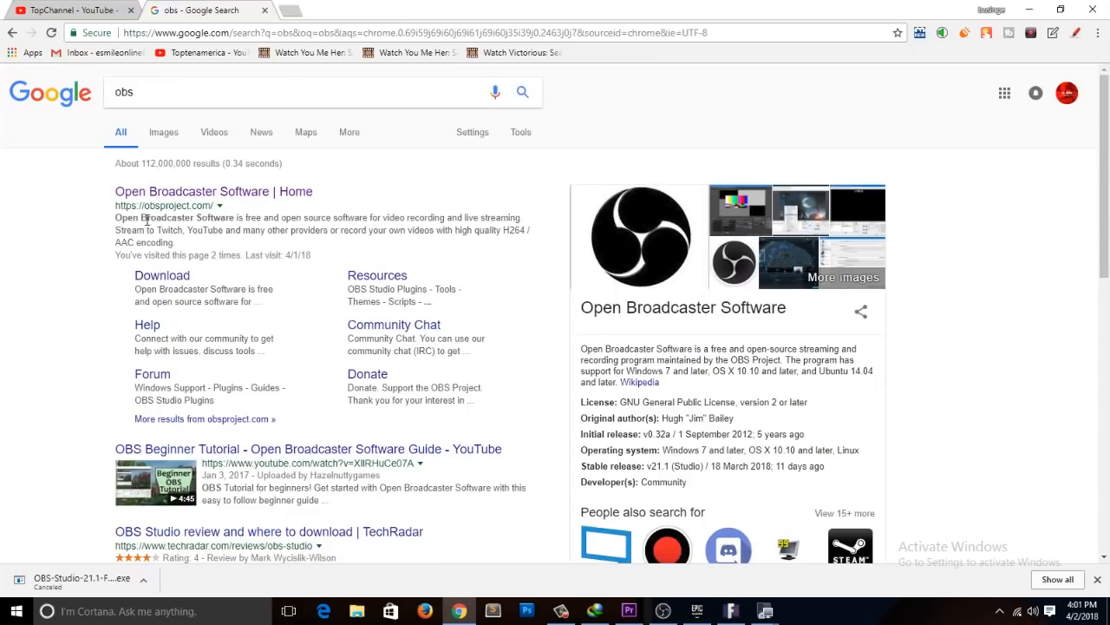
click(185, 193)
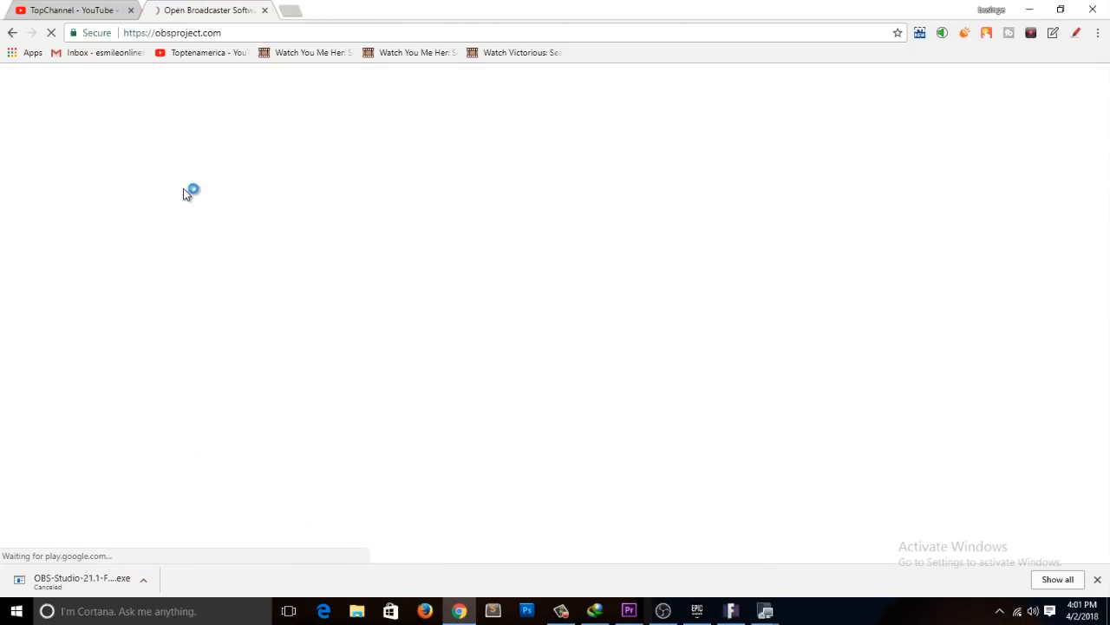
Step: Dismiss the old download entry, start downloading the OBS Studio installer for Windows, and cancel that download
click(1098, 581)
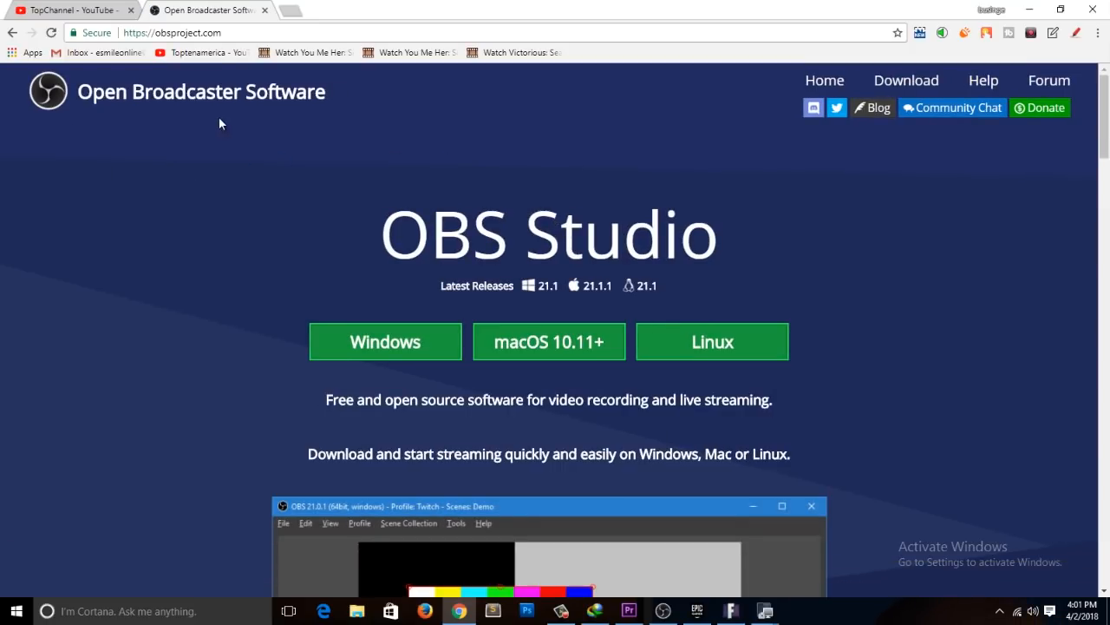
scroll(170, 310, down, 2)
scroll(170, 309, up, 2)
scroll(407, 338, down, 2)
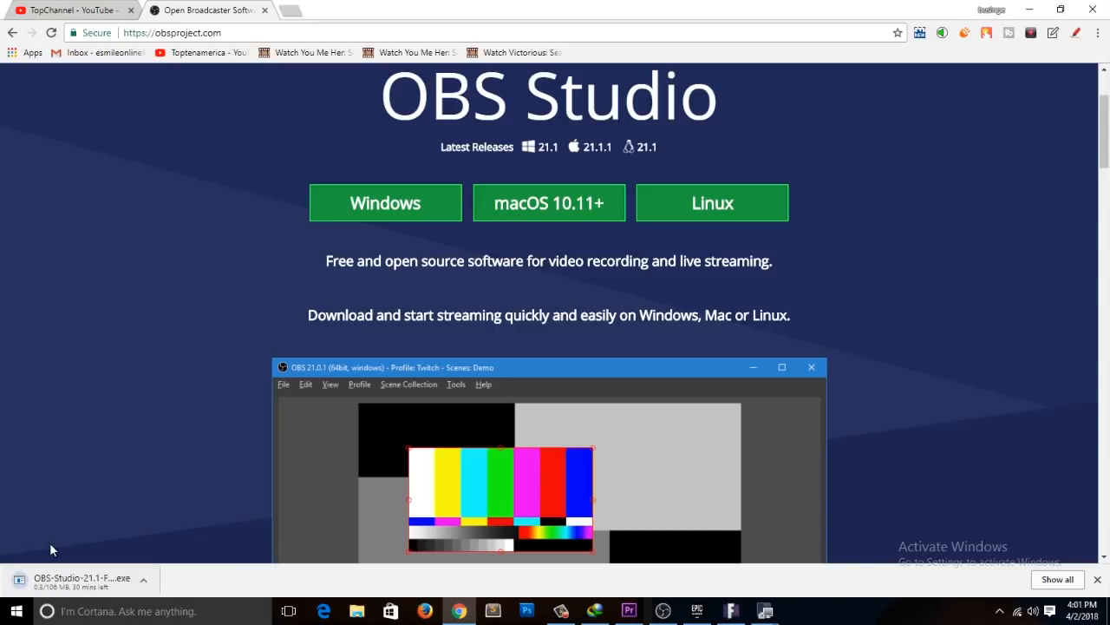
click(143, 579)
click(168, 560)
Step: Return to OBS from Chrome, bring its window fully into view, and remove the Game Capture and Display Capture sources
click(1024, 9)
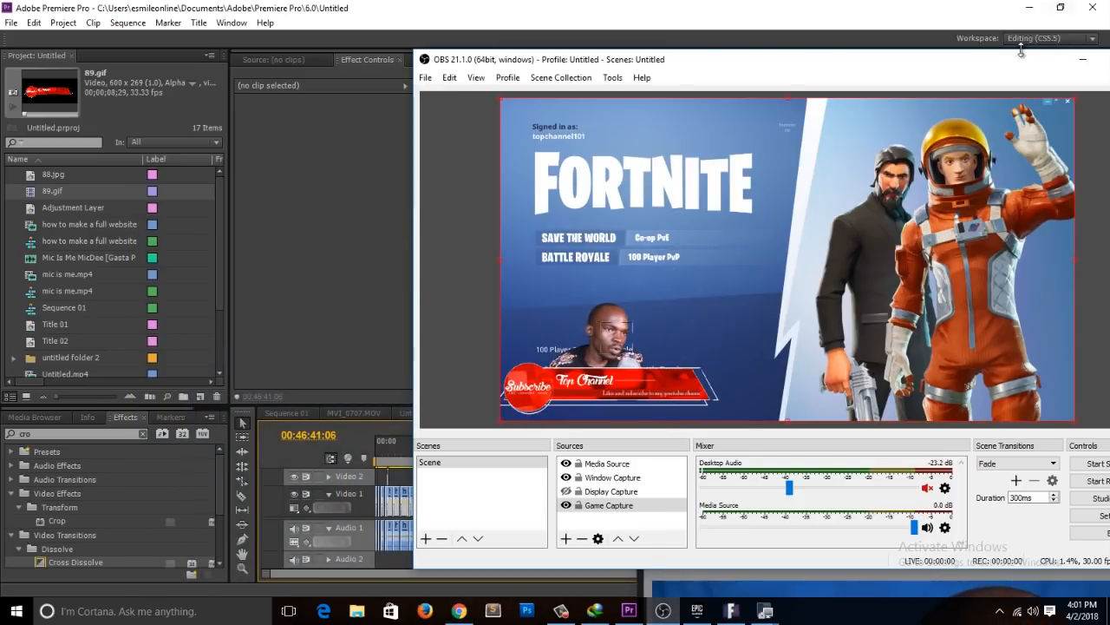
drag(1019, 71, 807, 14)
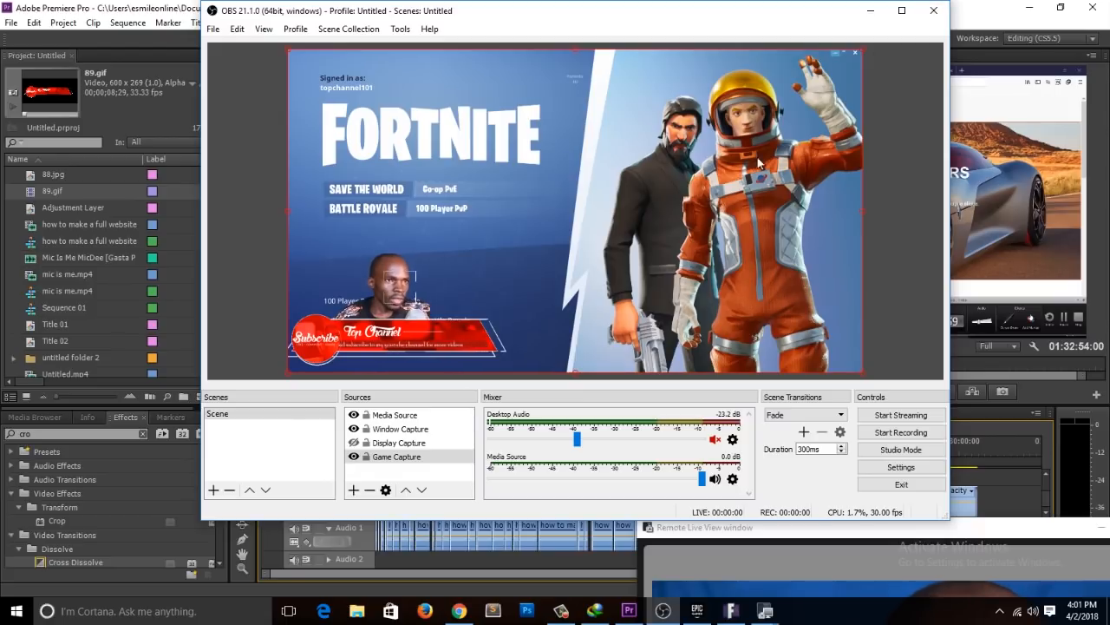
click(394, 460)
click(373, 491)
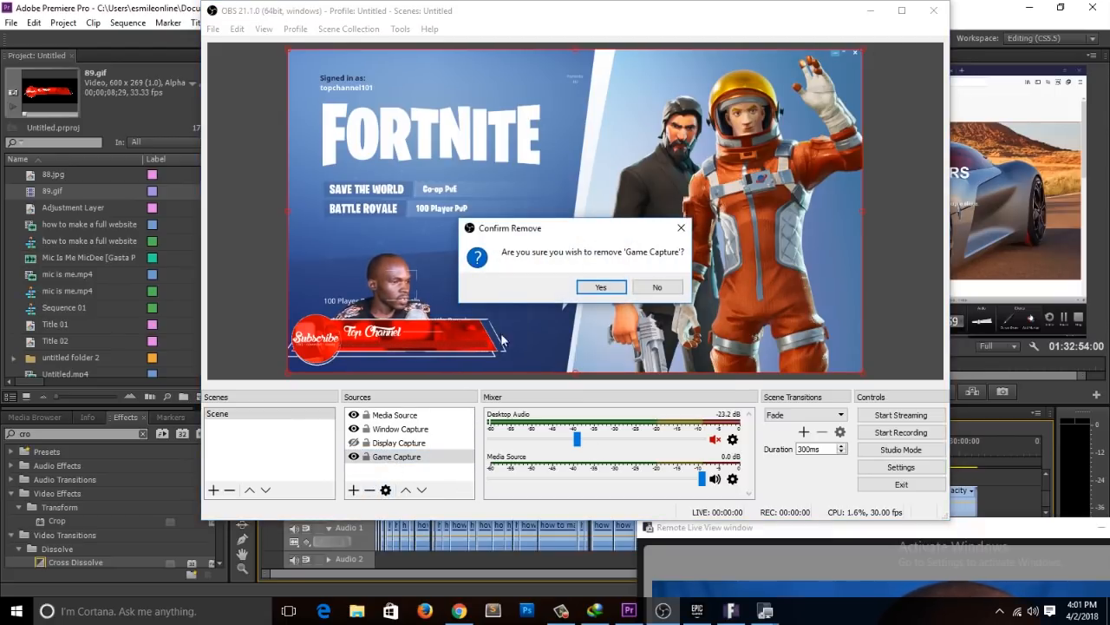
click(599, 287)
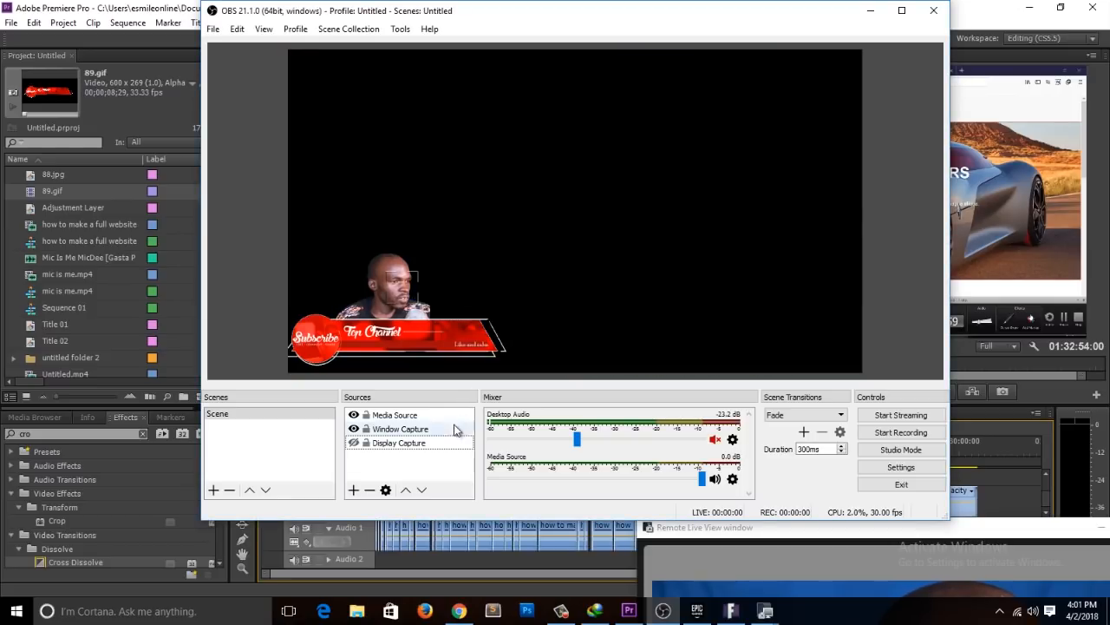
click(370, 490)
click(597, 286)
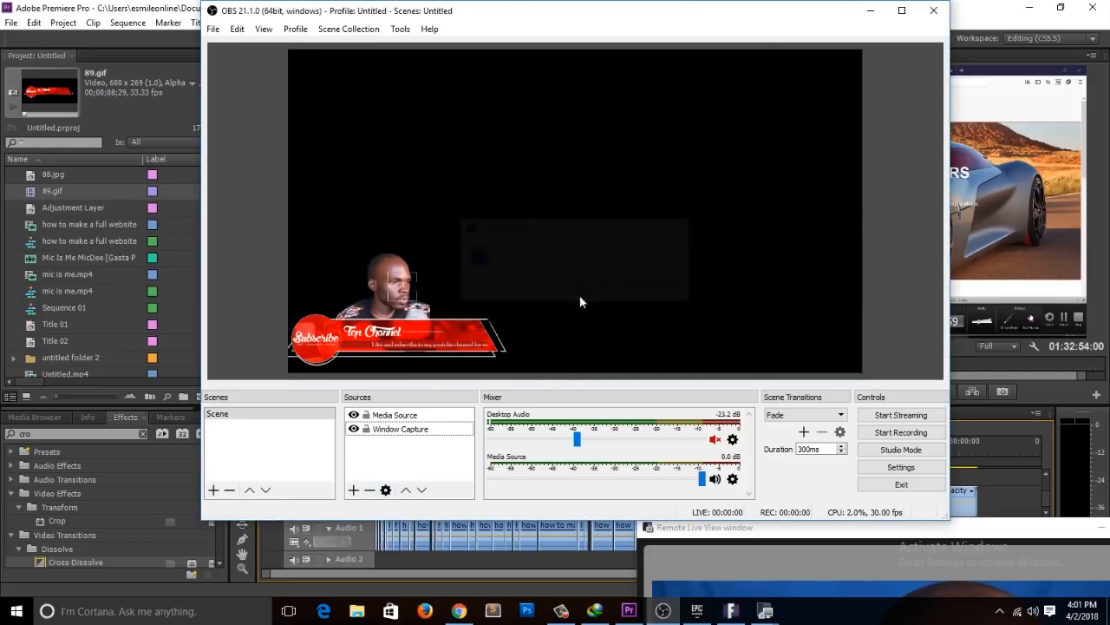
Step: Remove the Media Source and Window Capture sources to leave the scene empty
click(443, 413)
click(377, 490)
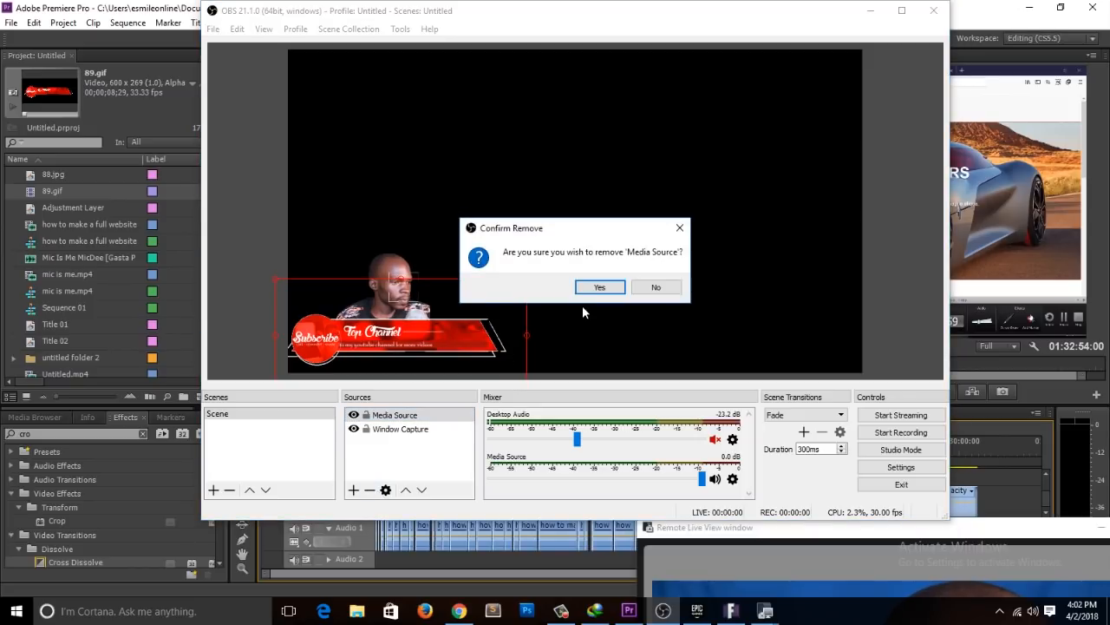
click(598, 287)
click(387, 418)
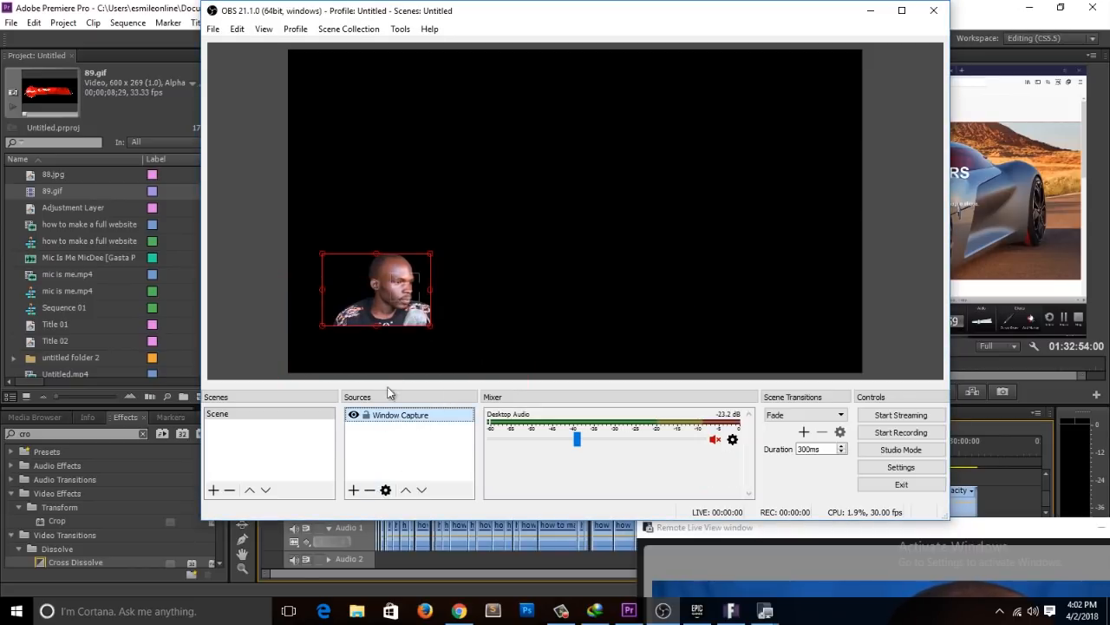
click(370, 490)
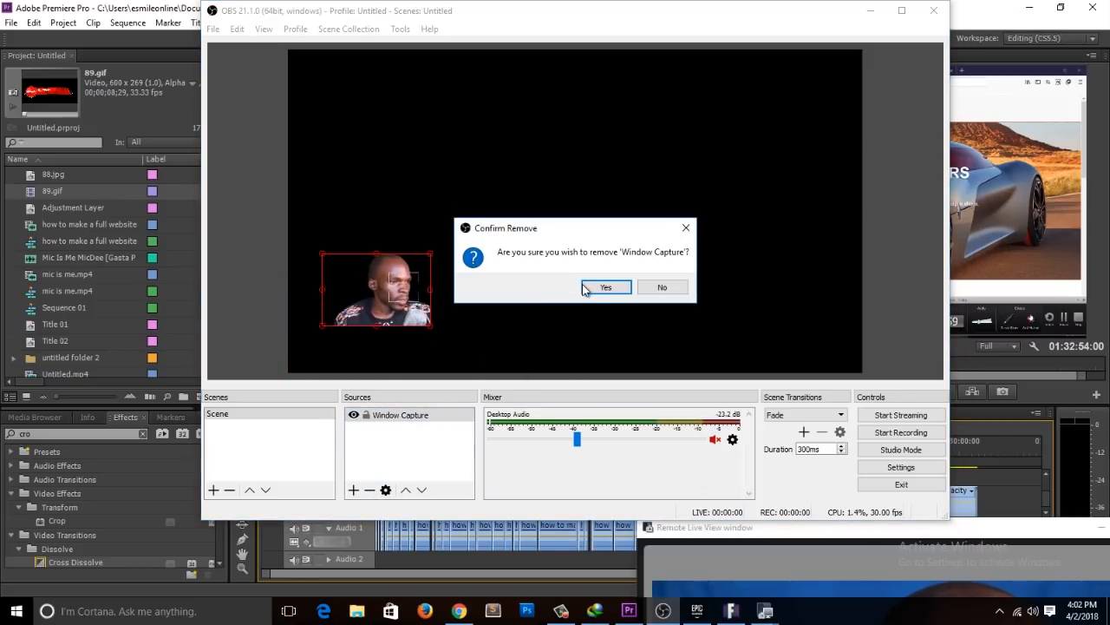
click(603, 287)
Step: Minimize OBS and Premiere Pro to reach the desktop, and launch OBS Studio from there
click(869, 12)
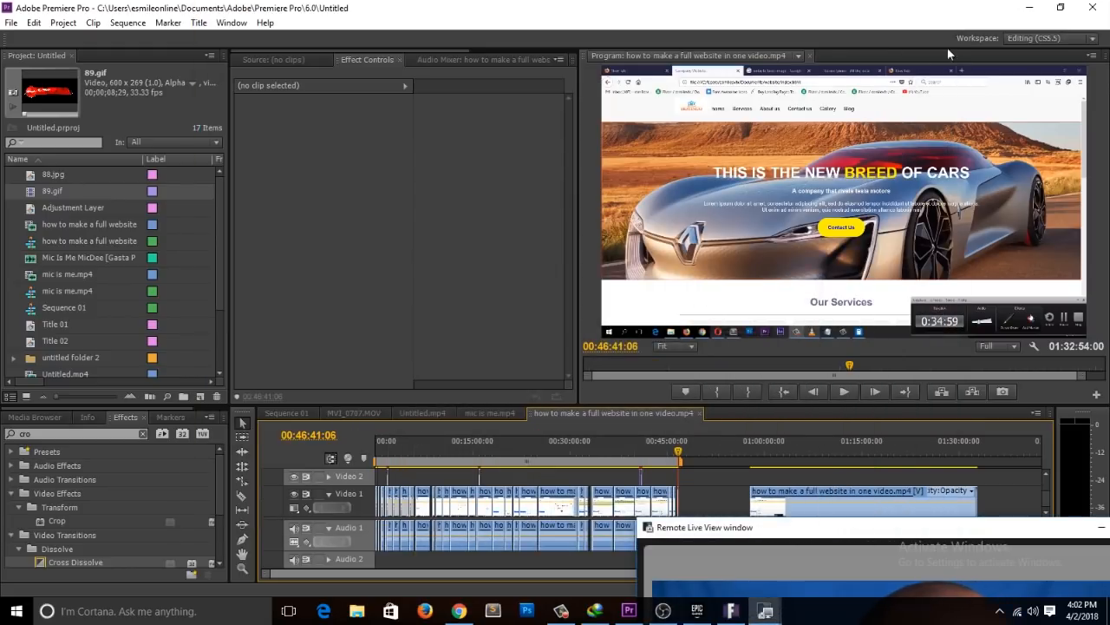
click(1032, 9)
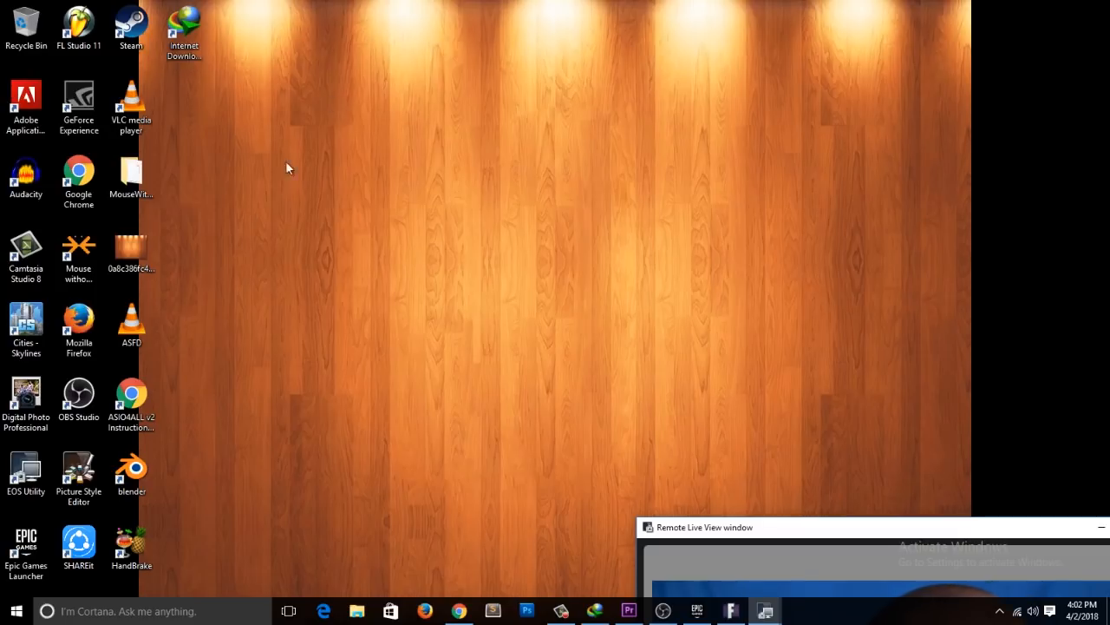
click(77, 405)
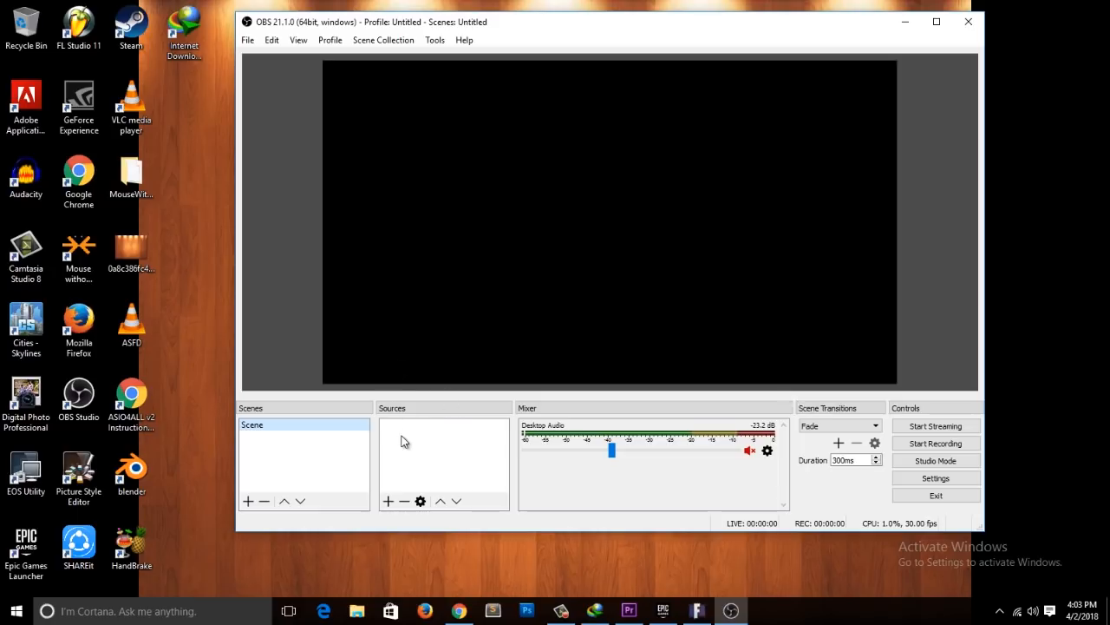
Step: Add a Window Capture source to the empty scene and keep its properties open without saving or discarding them
click(388, 501)
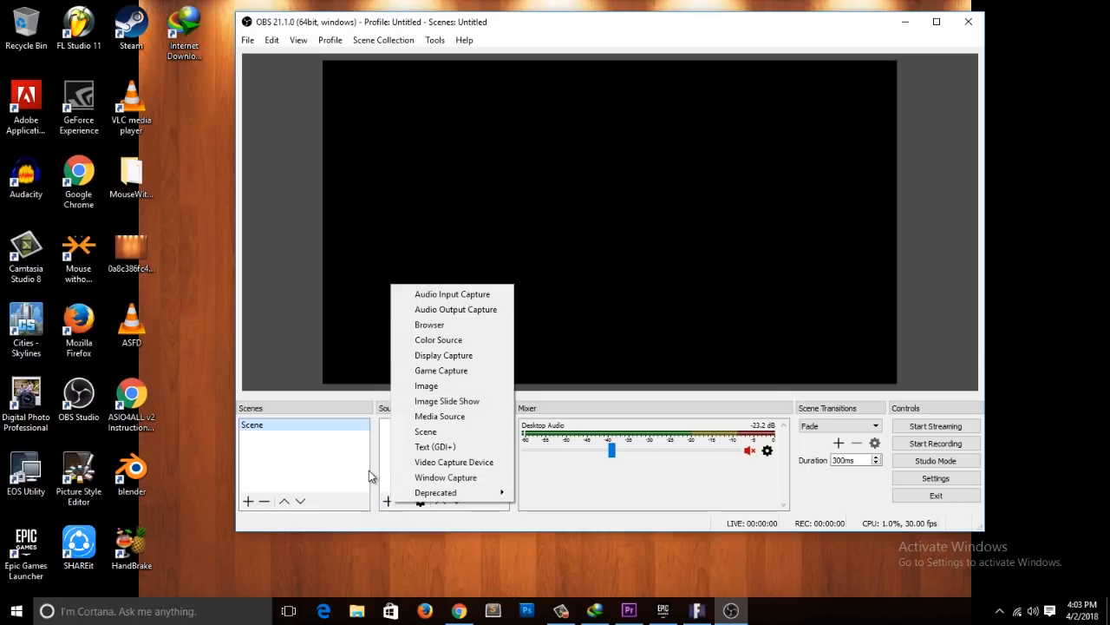
click(403, 444)
right_click(399, 444)
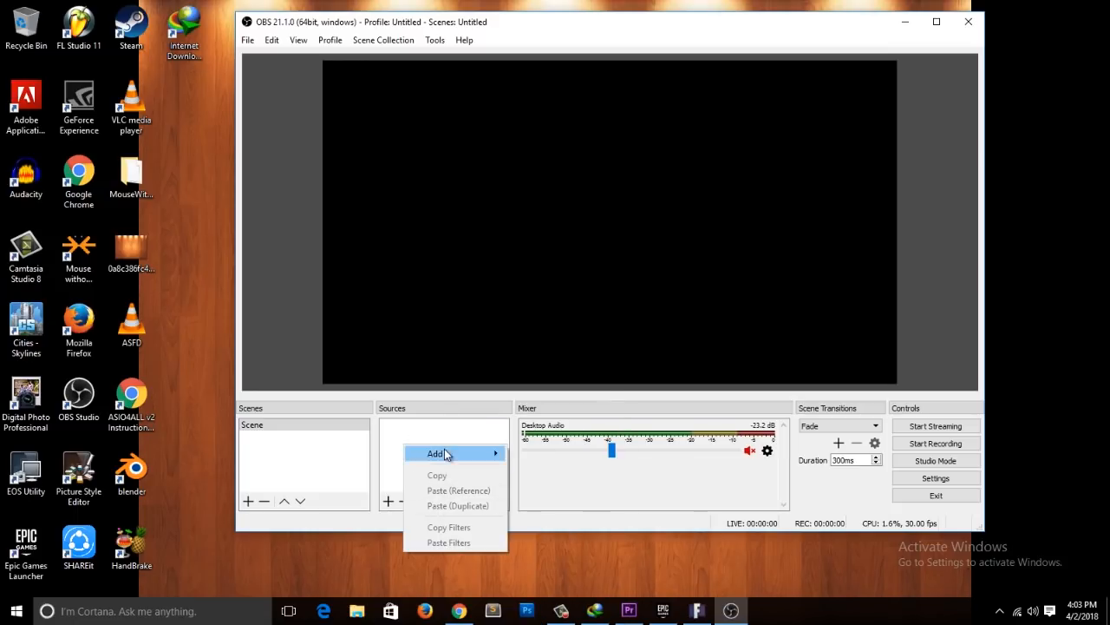
mouse_move(447, 454)
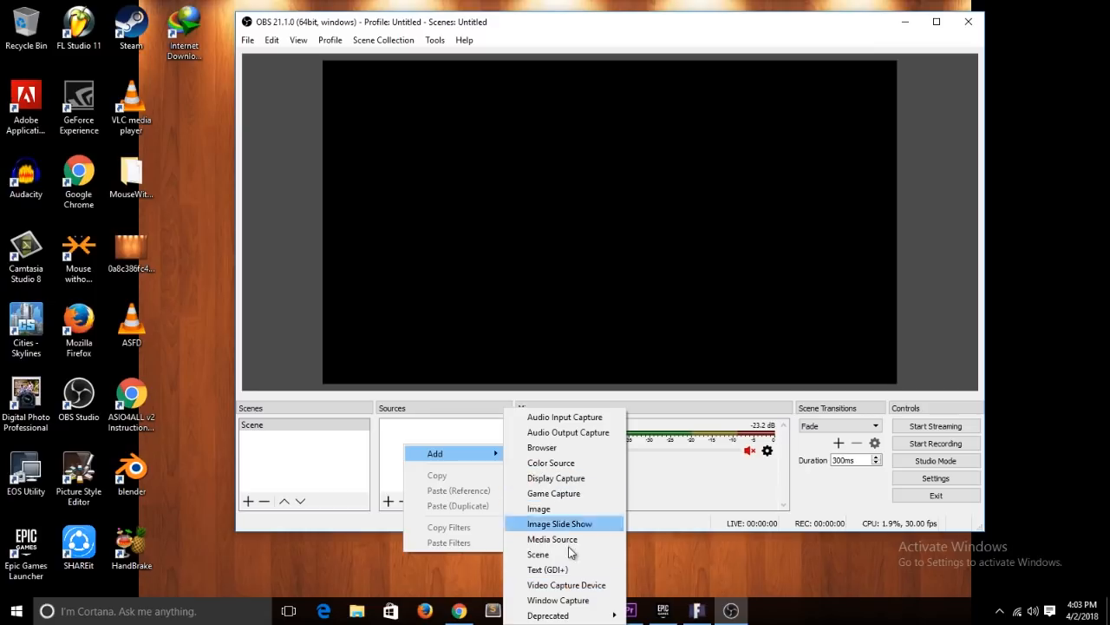
click(573, 600)
click(641, 373)
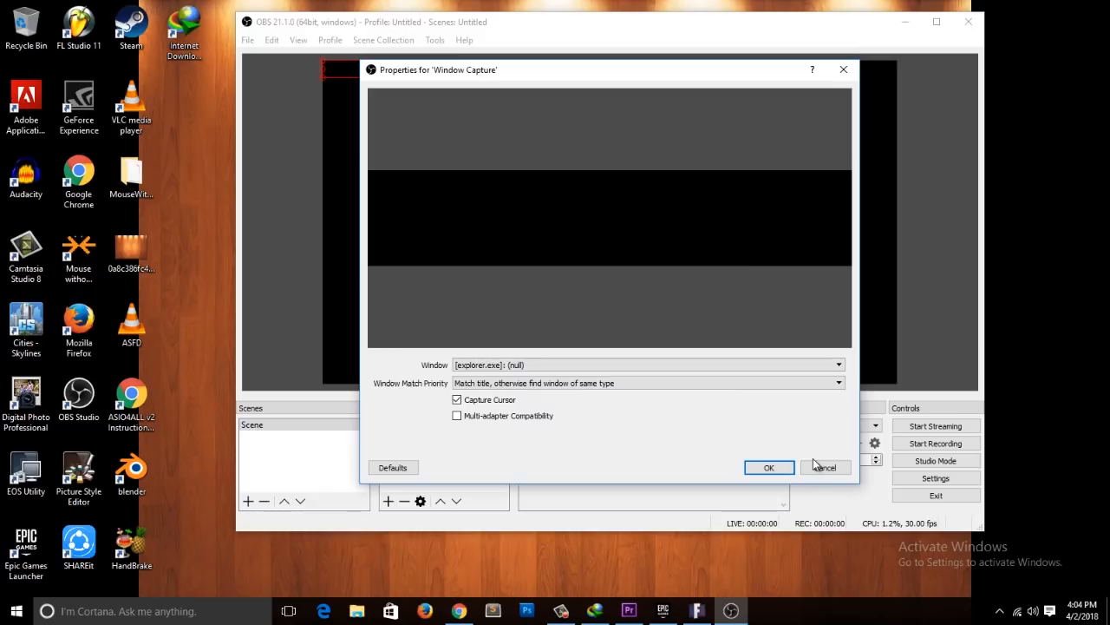
click(813, 460)
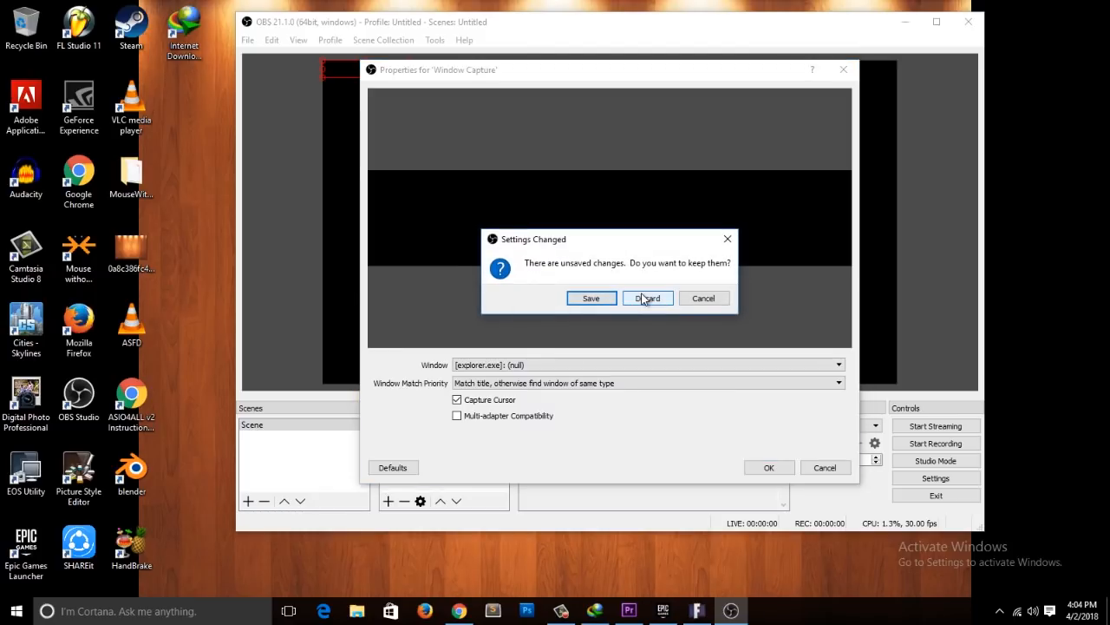
click(705, 300)
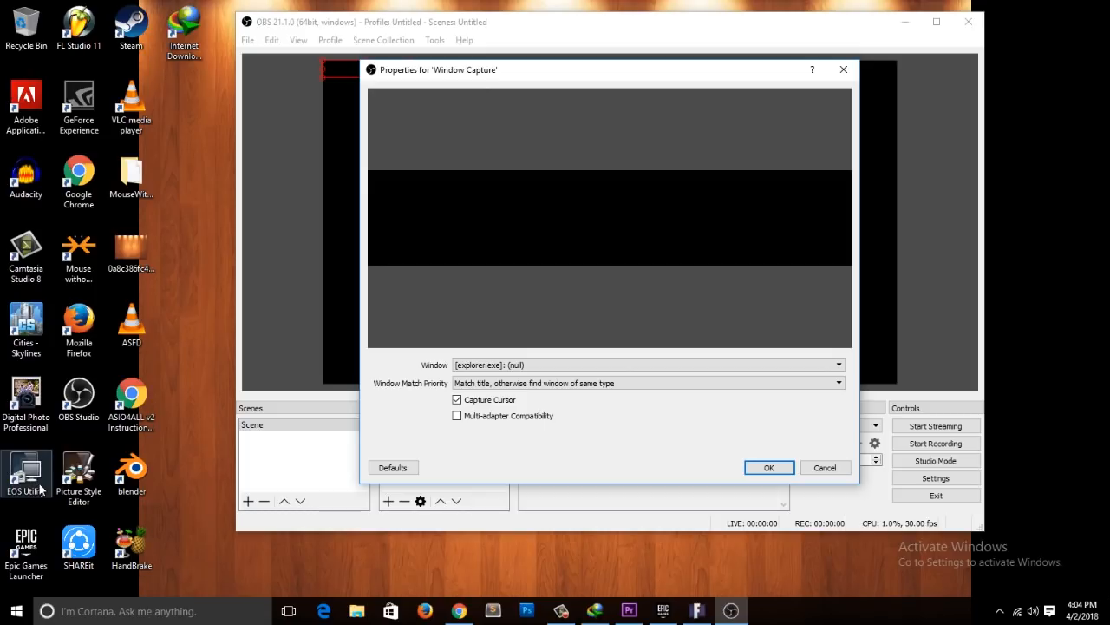
Step: Switch to Chrome, search Google for "eos utility" in a new tab, and minimize the browser after viewing the results
click(459, 611)
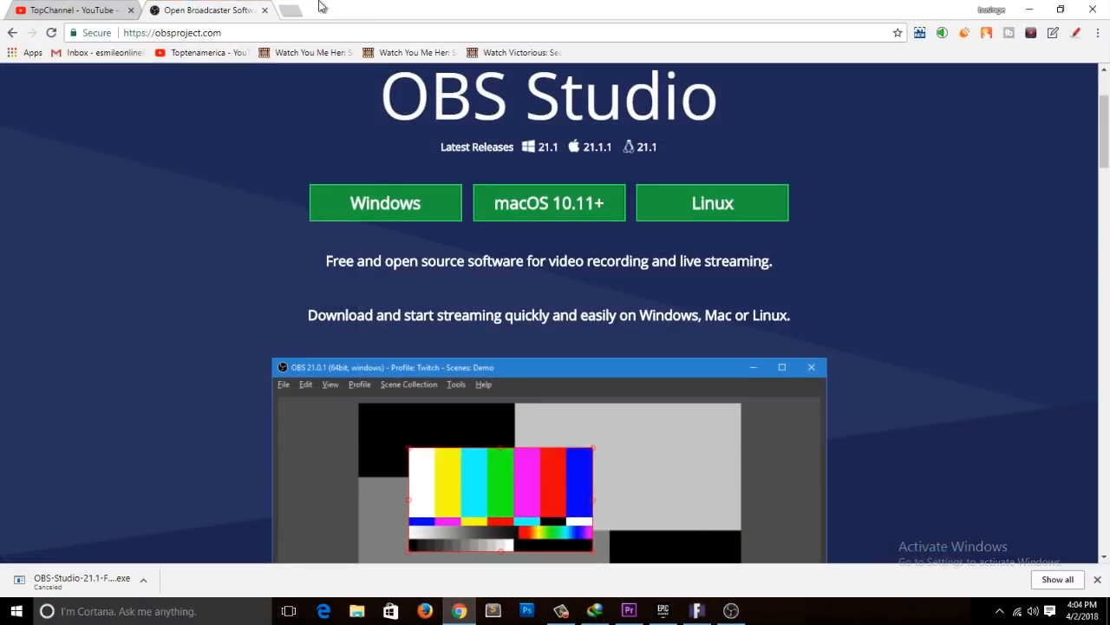
click(296, 9)
text(e)
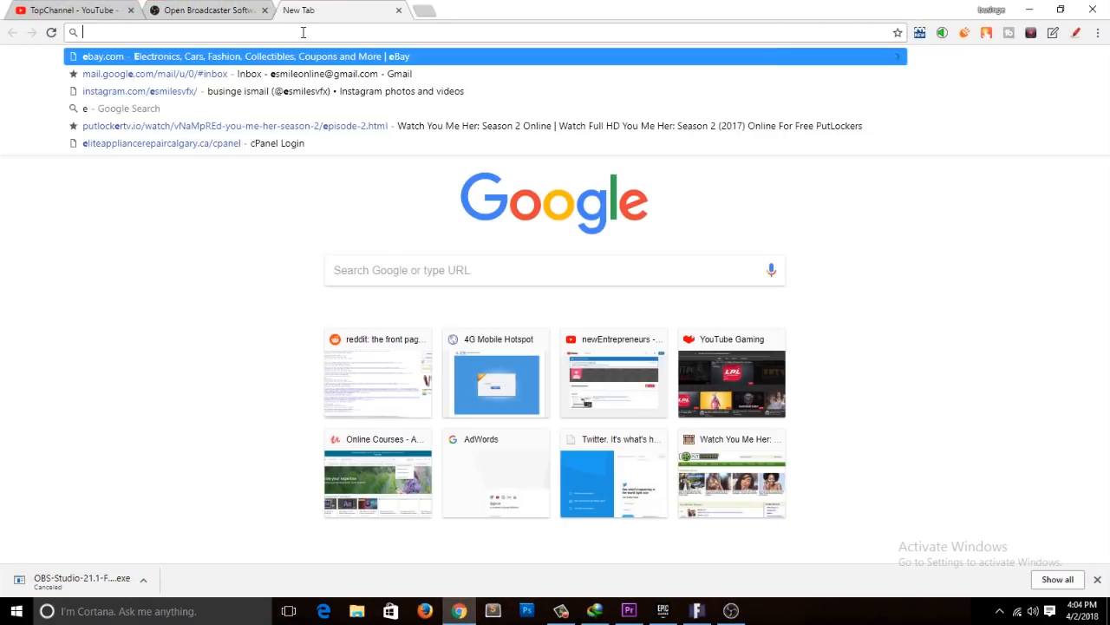
text(os uti)
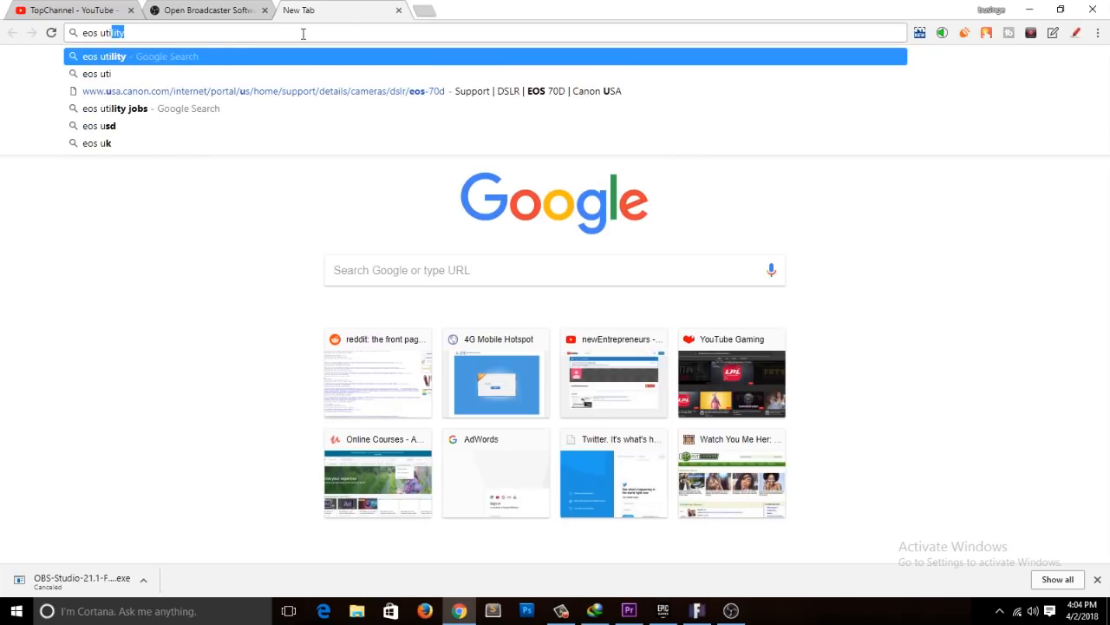
text(li)
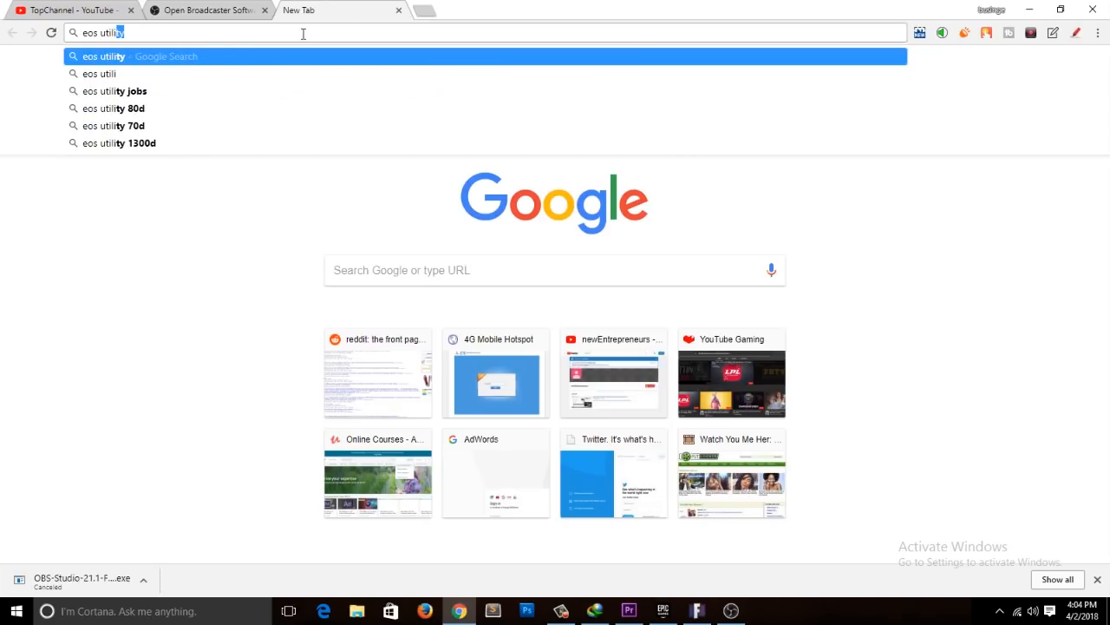
key(Return)
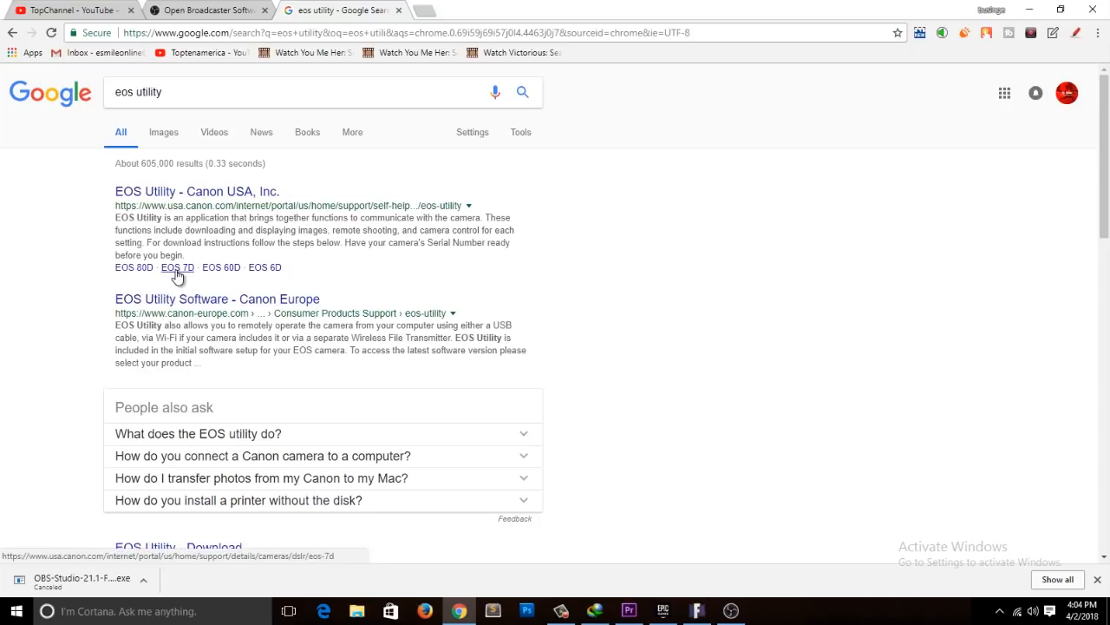
click(1030, 9)
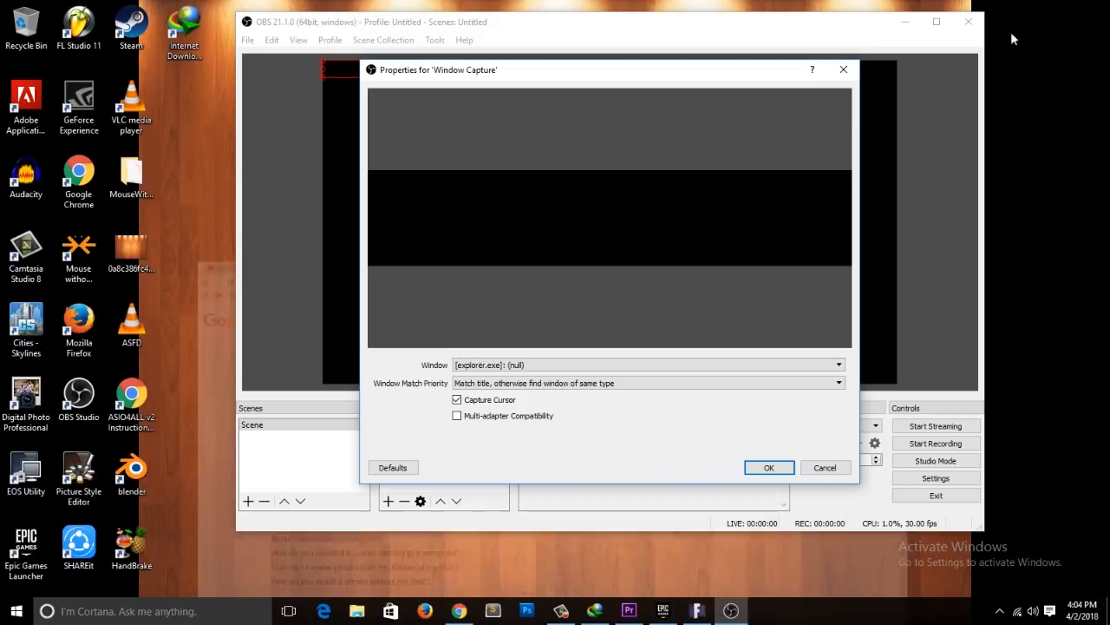
Step: Discard the unsaved Window Capture properties and remove that source from the scene
click(843, 69)
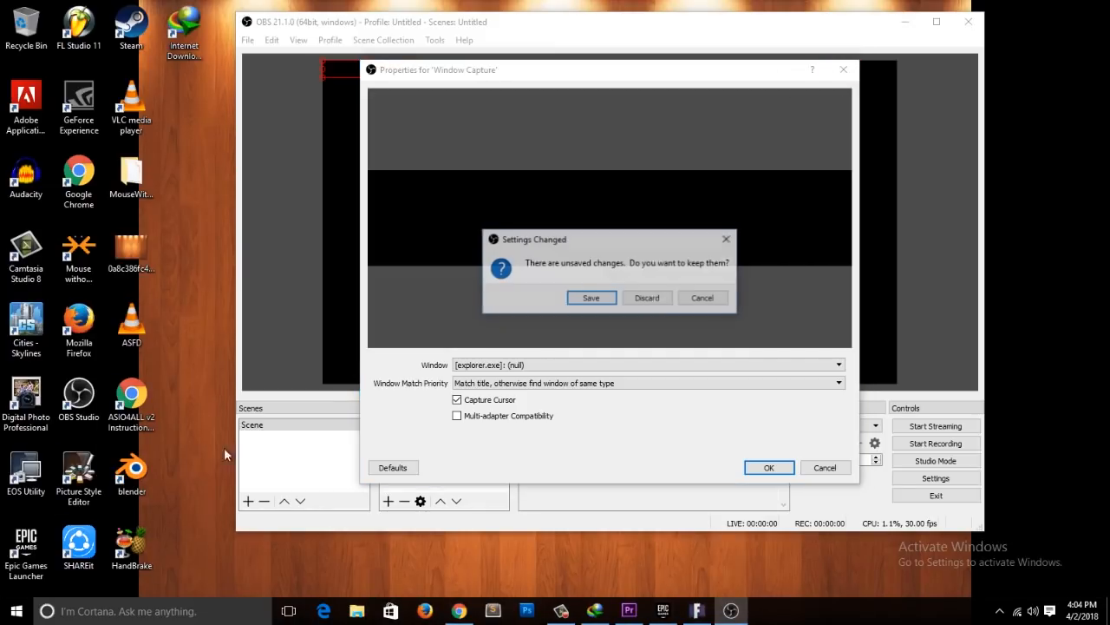
click(707, 298)
click(844, 69)
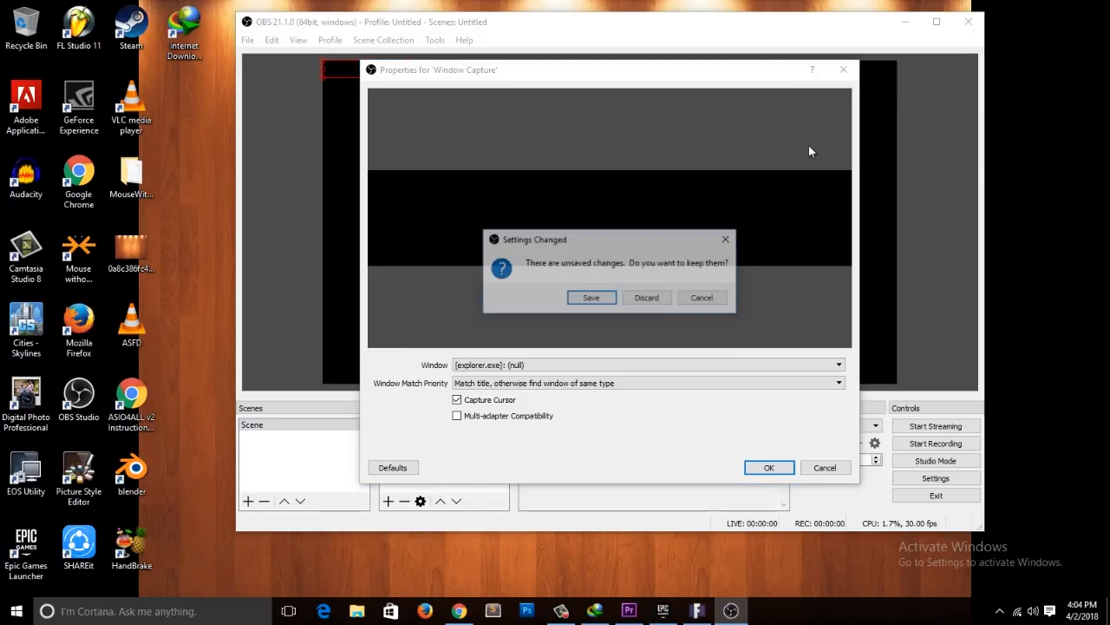
click(654, 298)
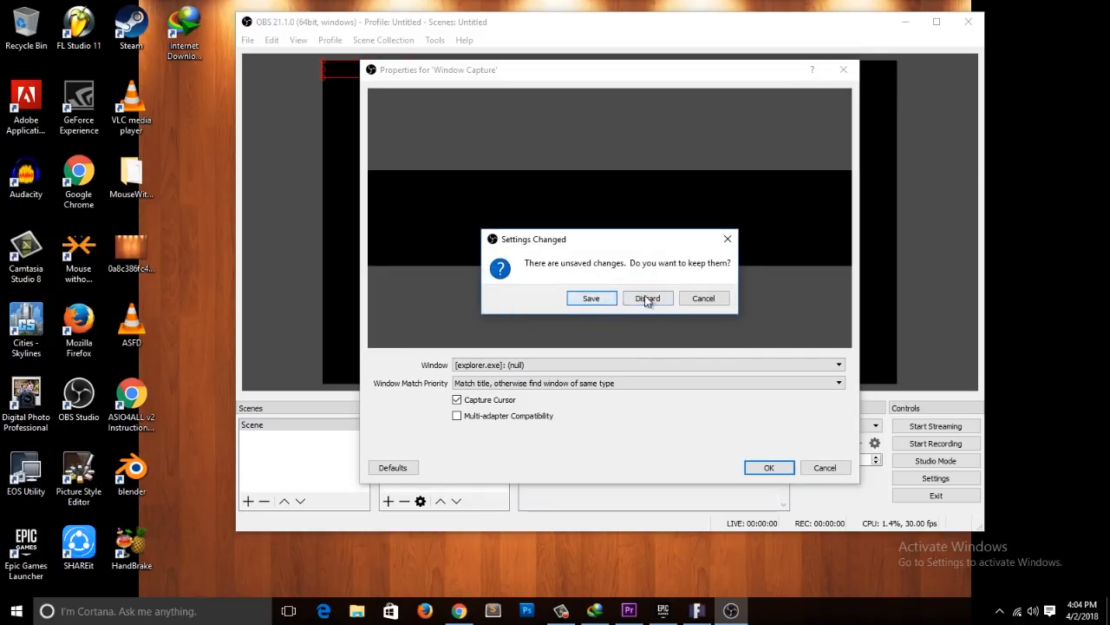
click(646, 299)
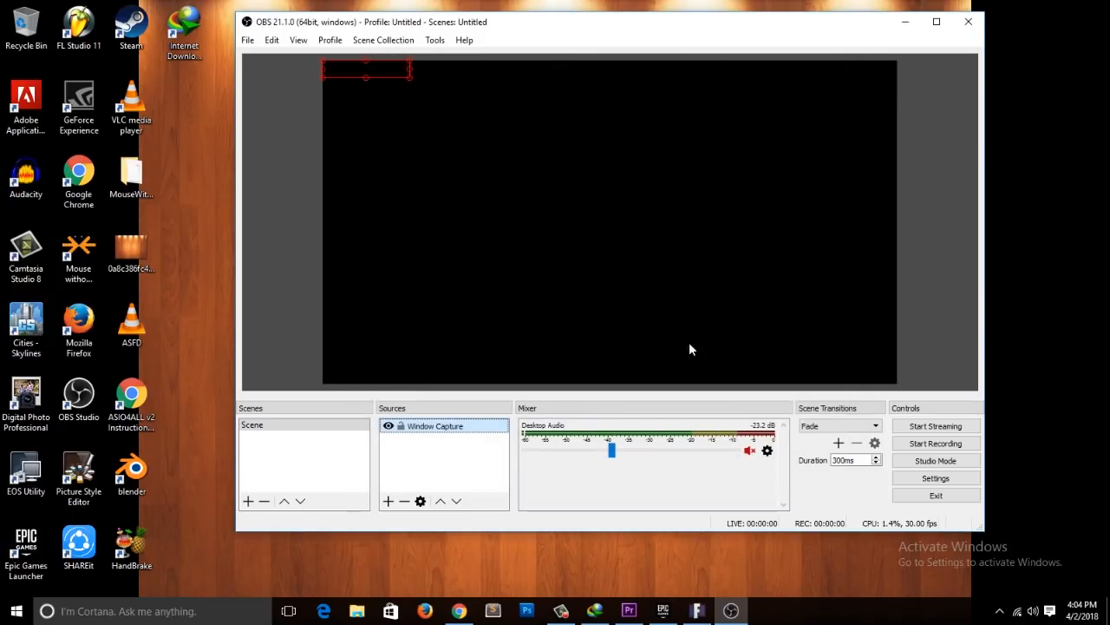
click(405, 500)
click(621, 298)
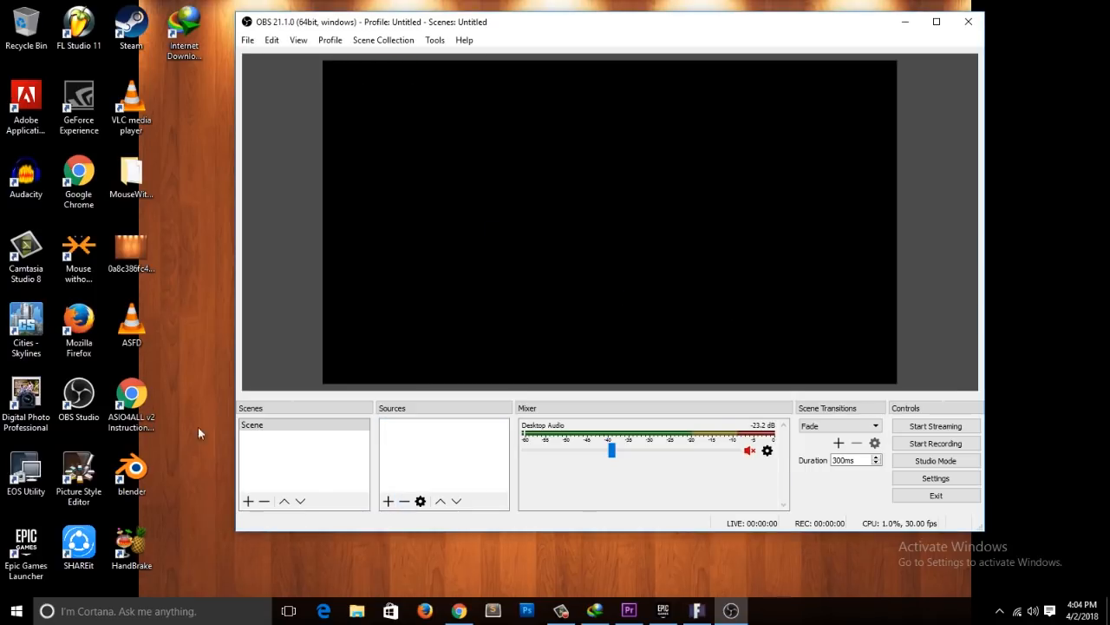
Step: Launch EOS Utility, open Camera settings/Remote shooting for the EOS 70D, and start the Live View shoot
double_click(32, 468)
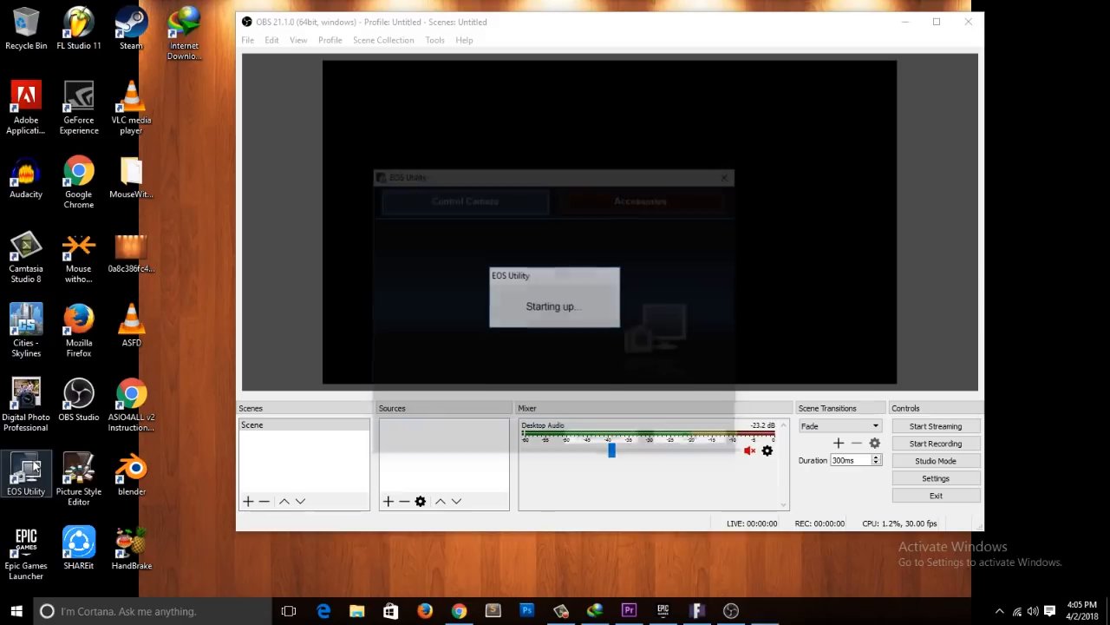
drag(495, 172, 719, 135)
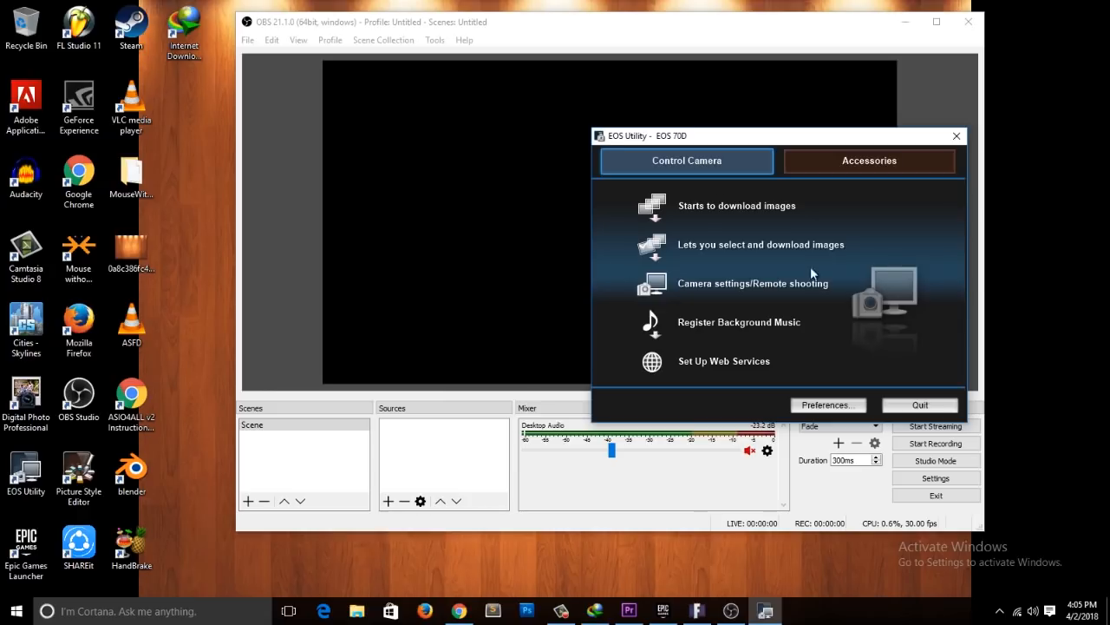
click(714, 285)
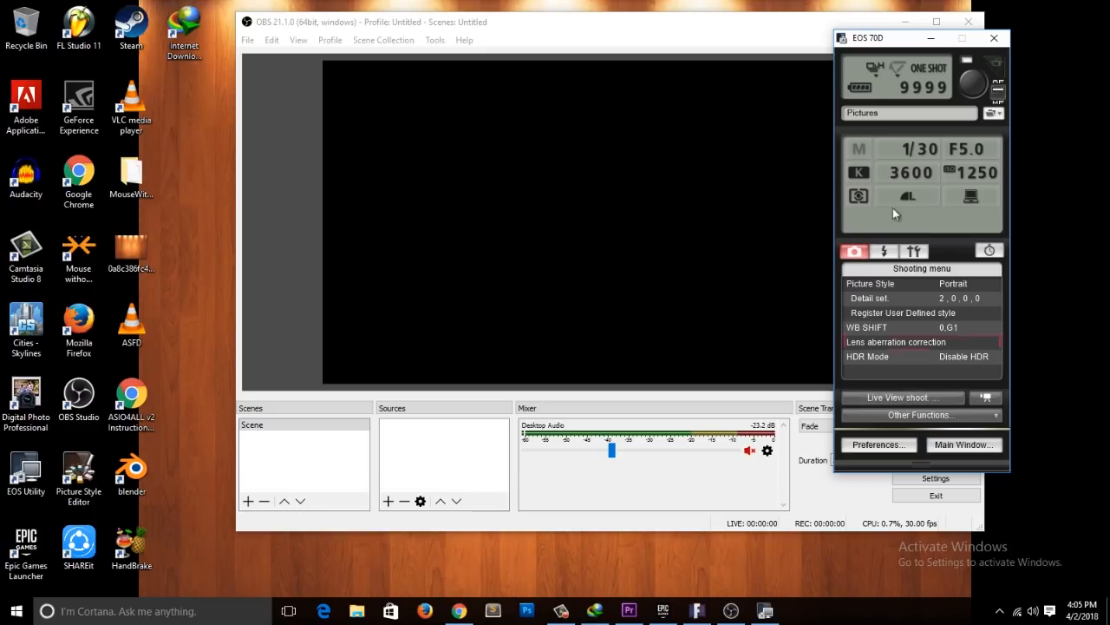
click(906, 397)
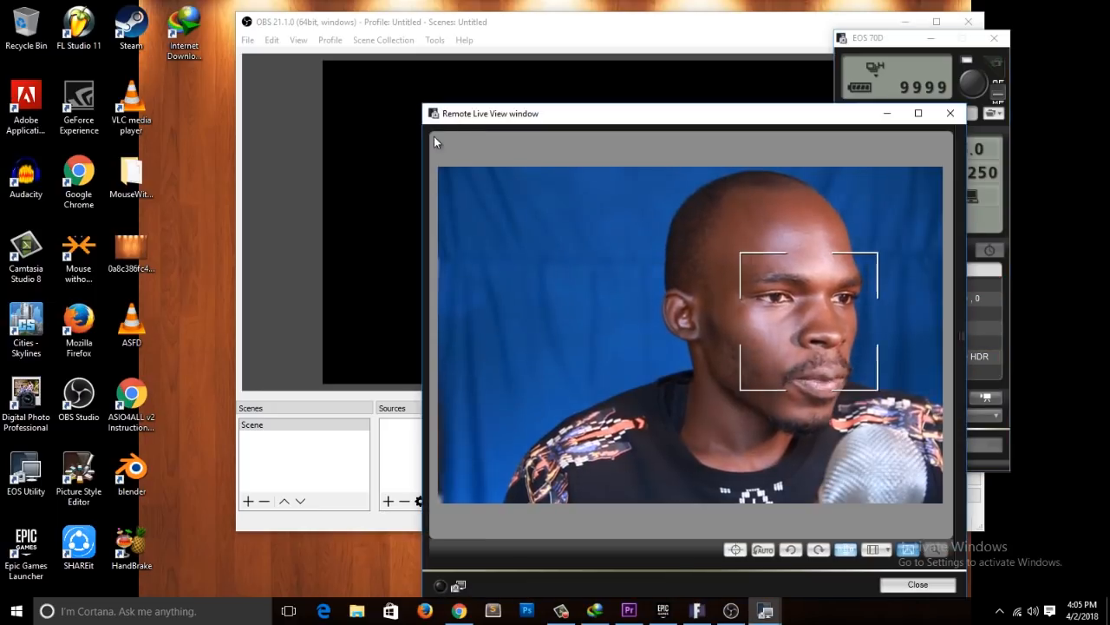
Step: Move the Remote Live View window aside so the camera feed stays open, and bring OBS to the front
drag(497, 115, 546, 146)
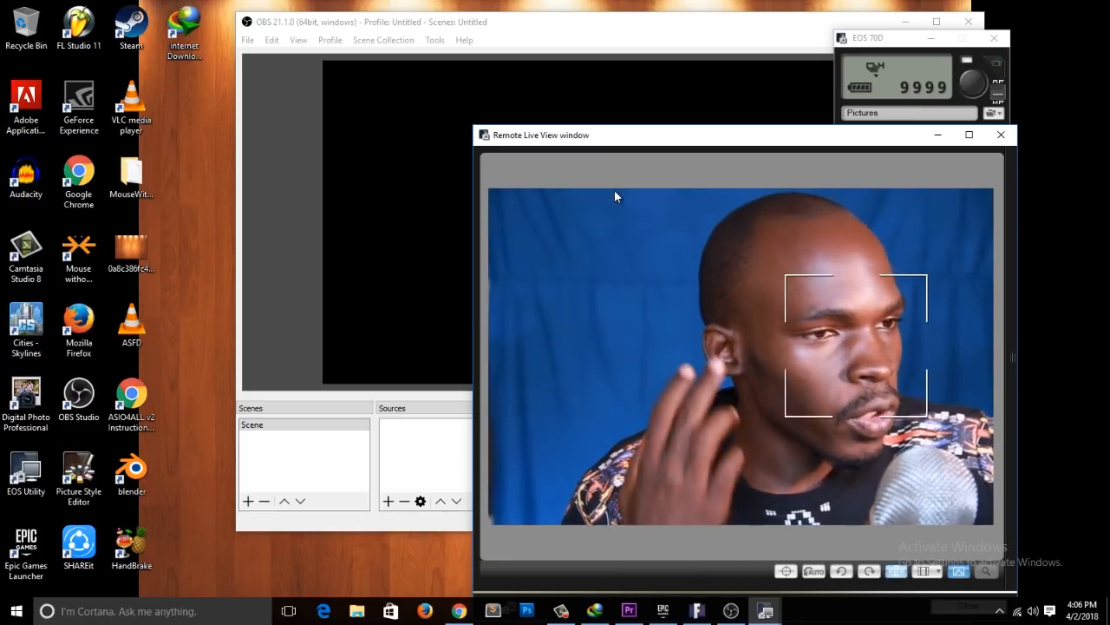
drag(584, 137, 604, 94)
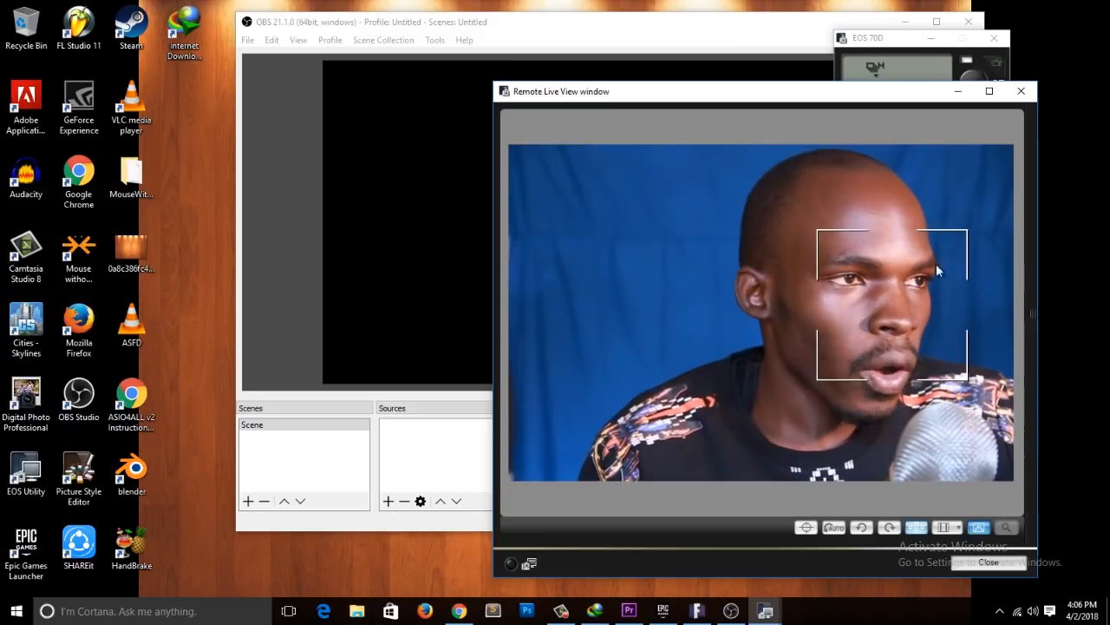
drag(825, 102, 964, 130)
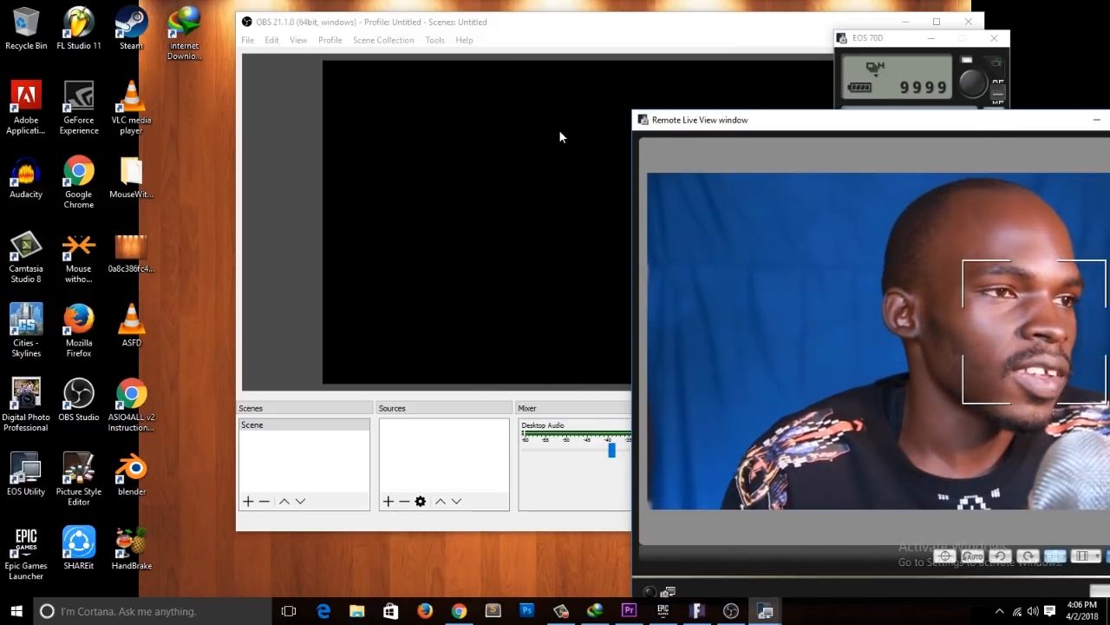
click(457, 56)
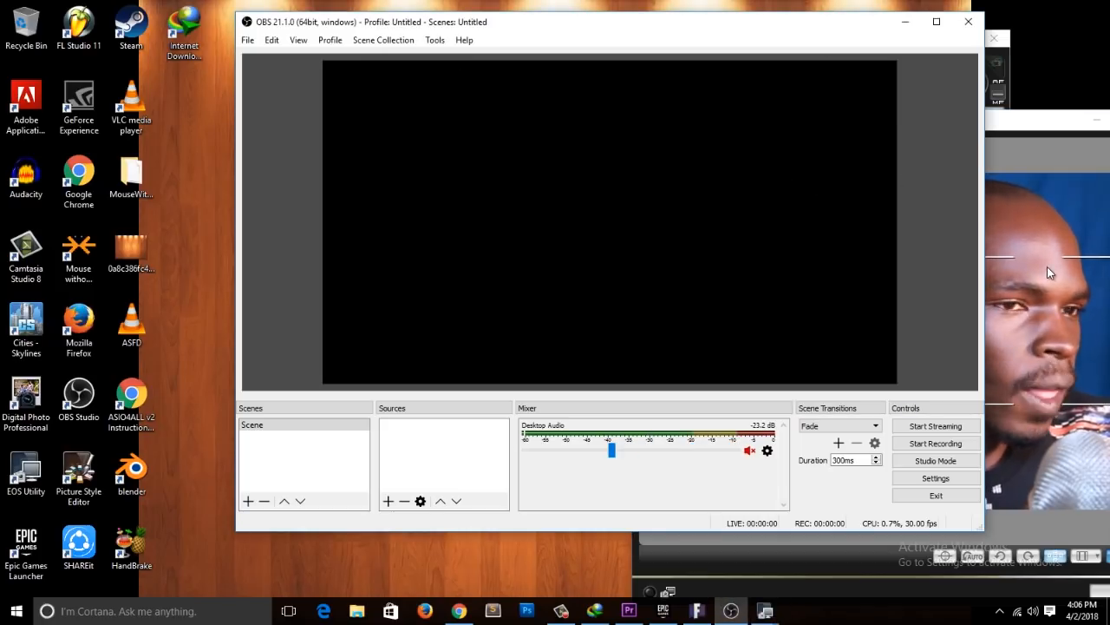
click(916, 253)
click(544, 269)
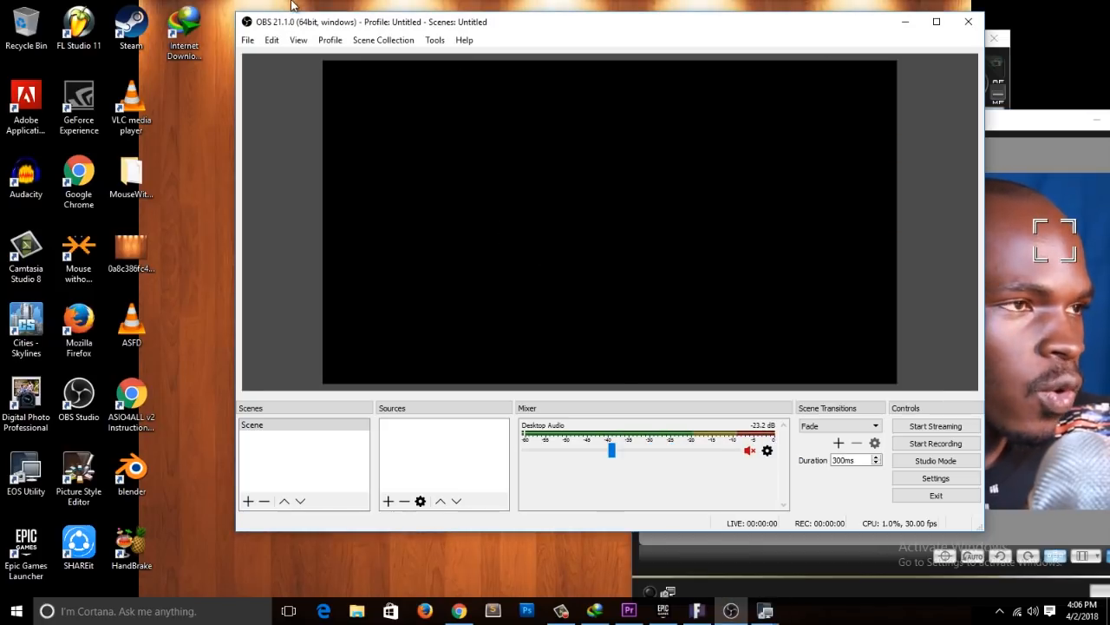
click(390, 502)
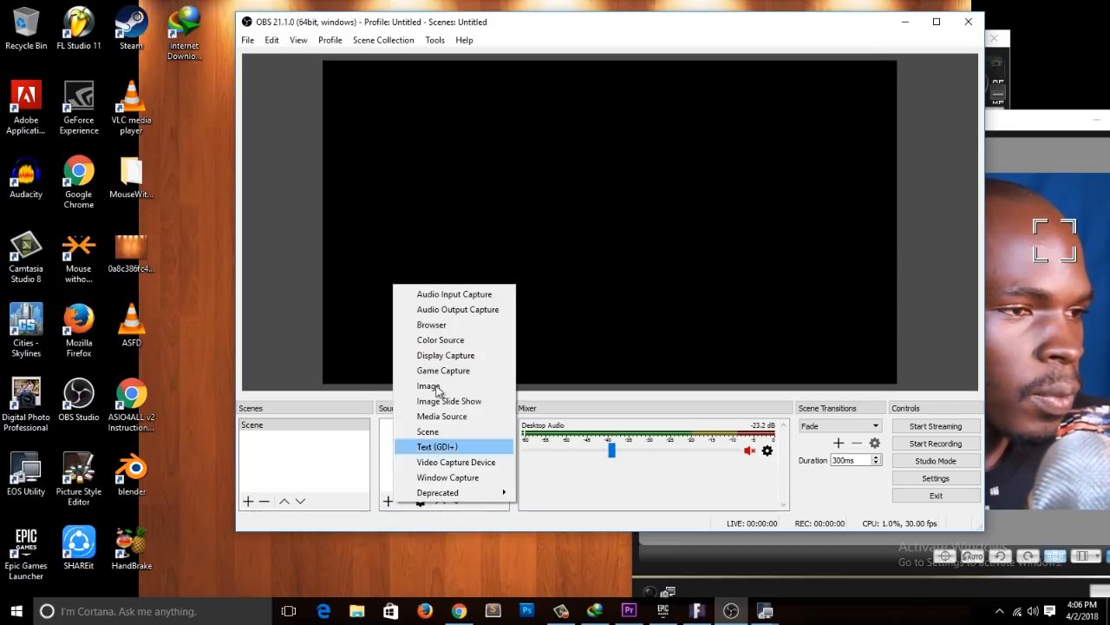
click(460, 477)
click(1021, 189)
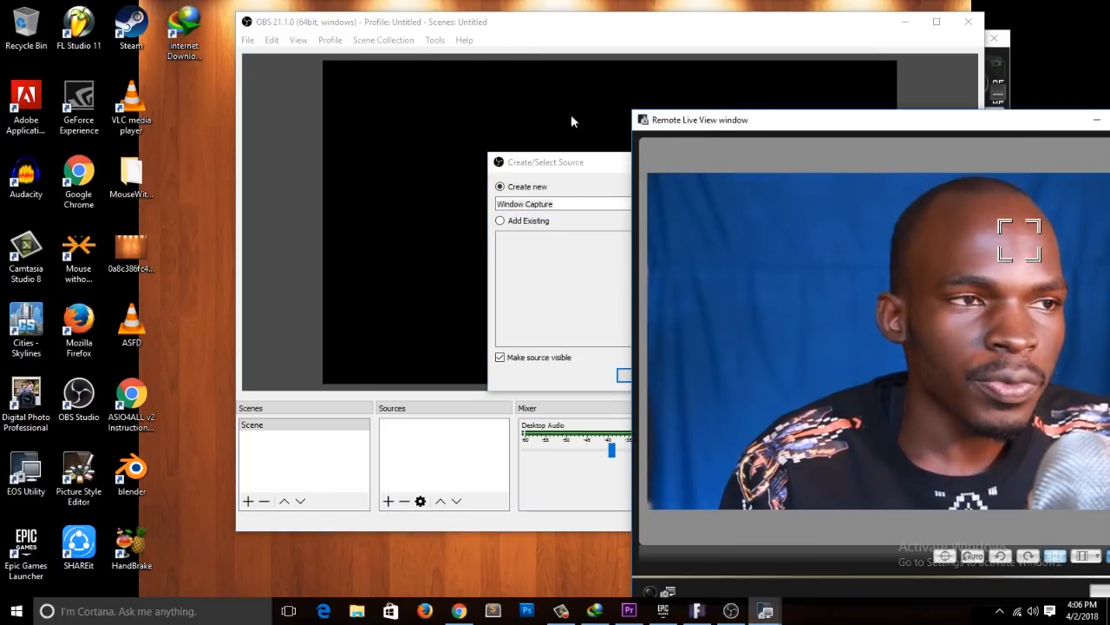
drag(716, 121, 819, 289)
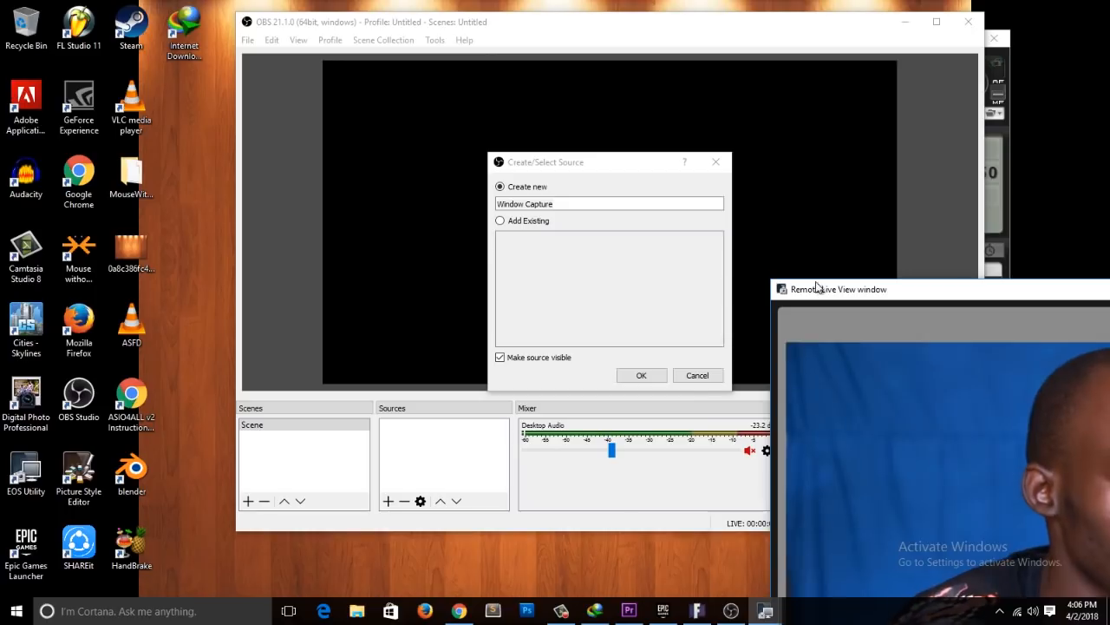
click(583, 190)
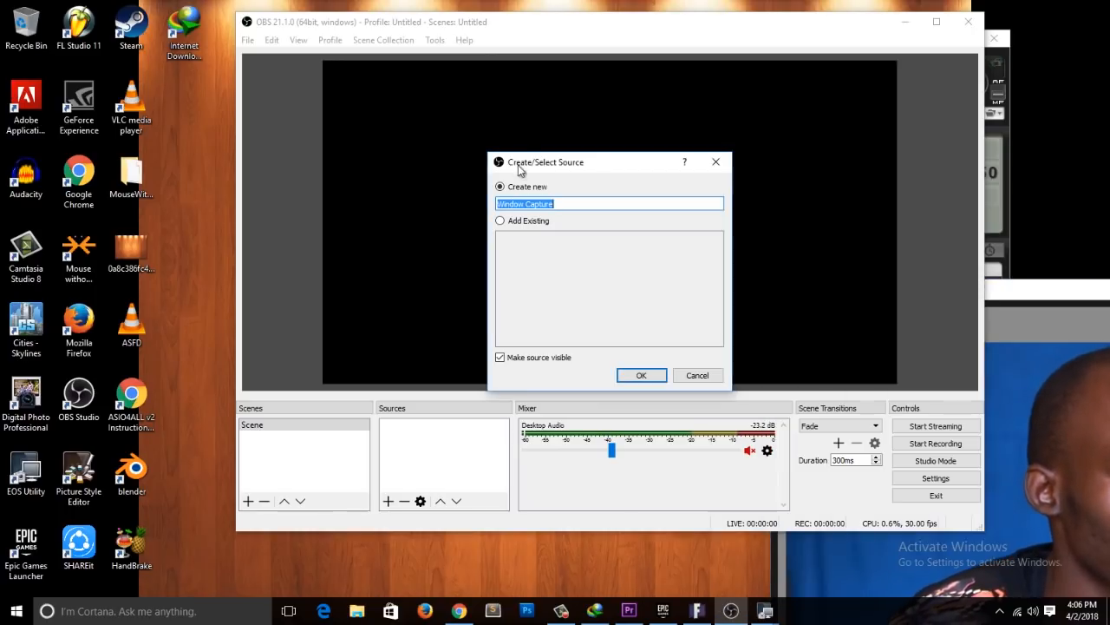
click(707, 380)
Step: Add a new Window Capture source and set its window to [EOS Utility.exe]: Remote Live View window
click(386, 503)
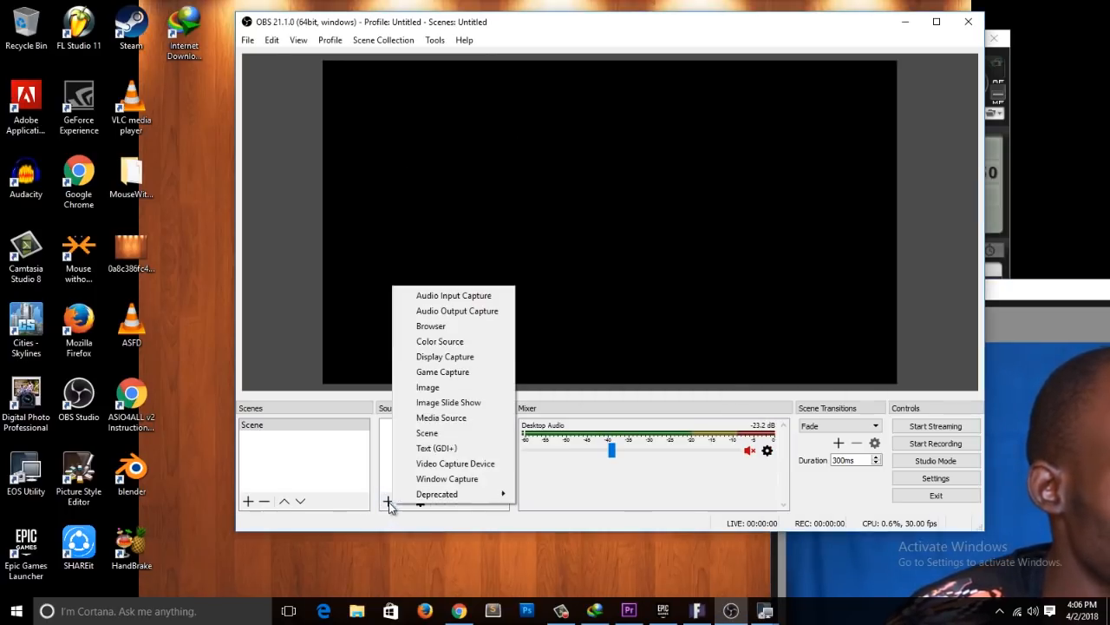
click(466, 478)
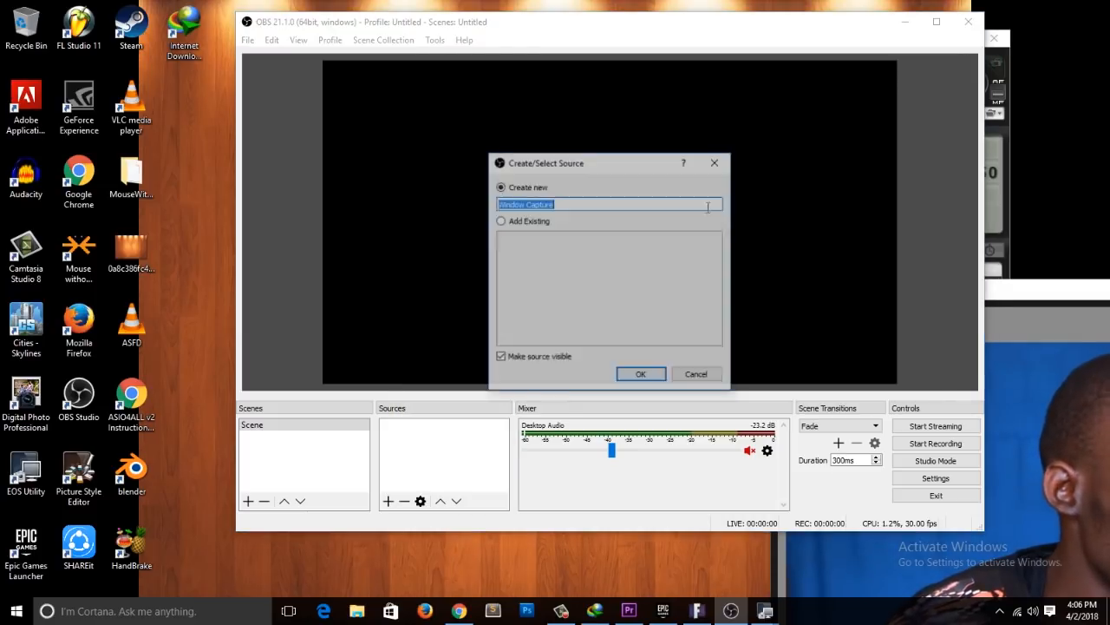
click(642, 378)
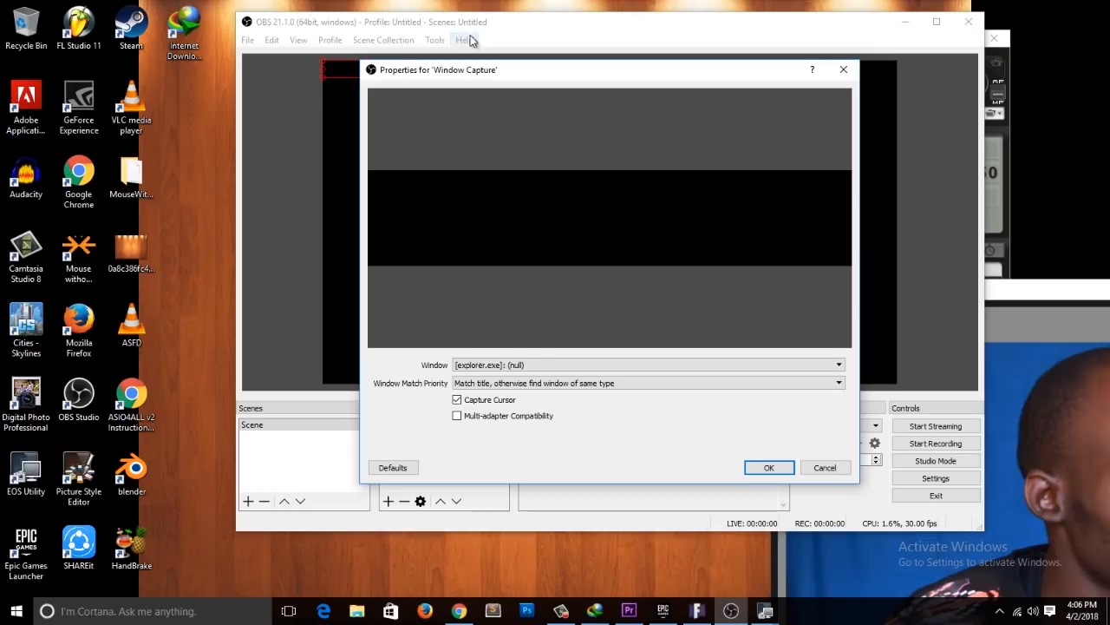
click(464, 365)
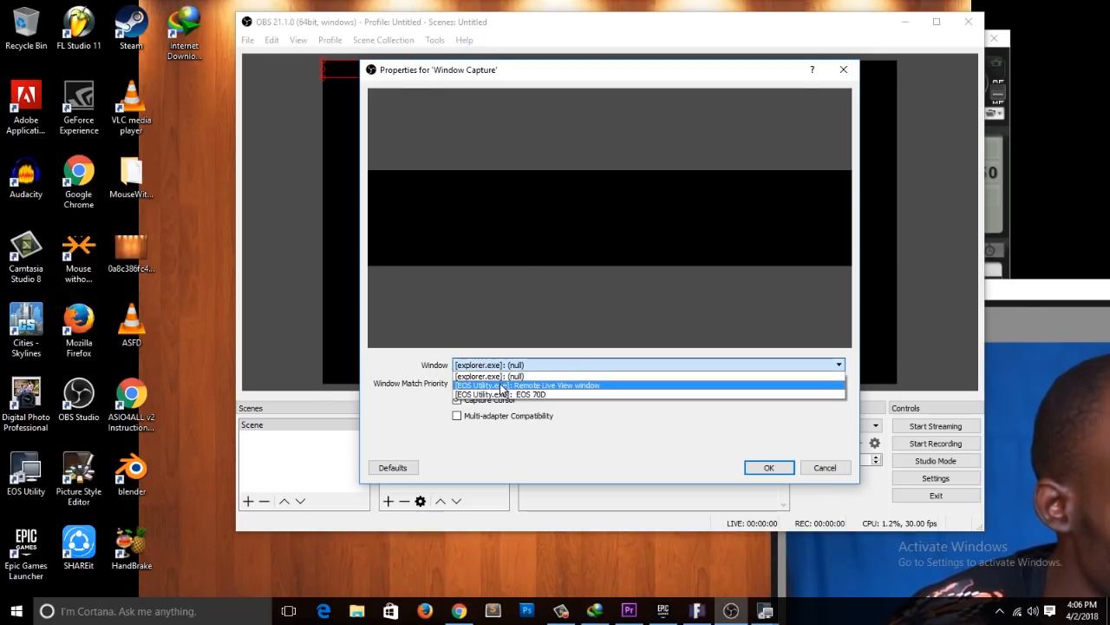
click(563, 387)
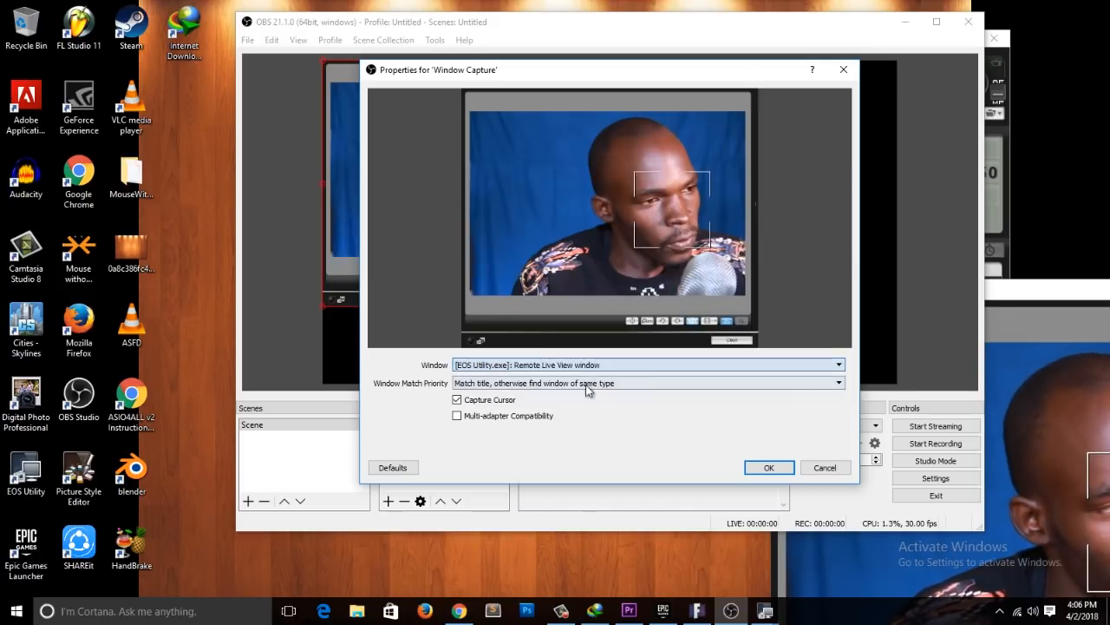
Step: Accept the Window Capture properties with the Remote Live View window selected, and shrink the camera overlay into the lower-left area of the canvas
click(1022, 294)
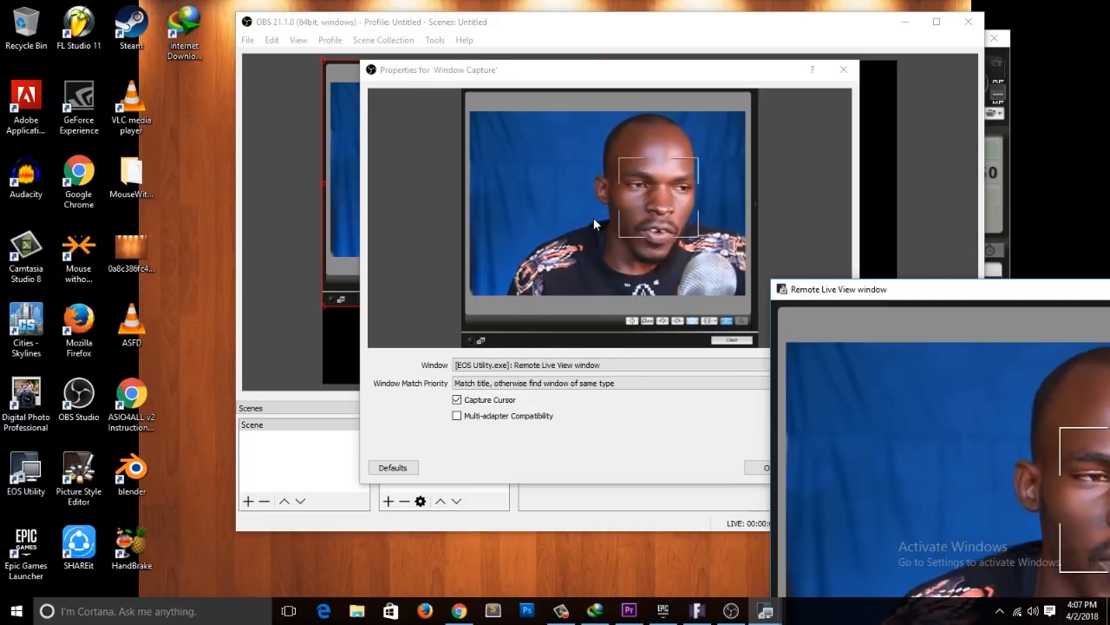
drag(785, 289, 714, 192)
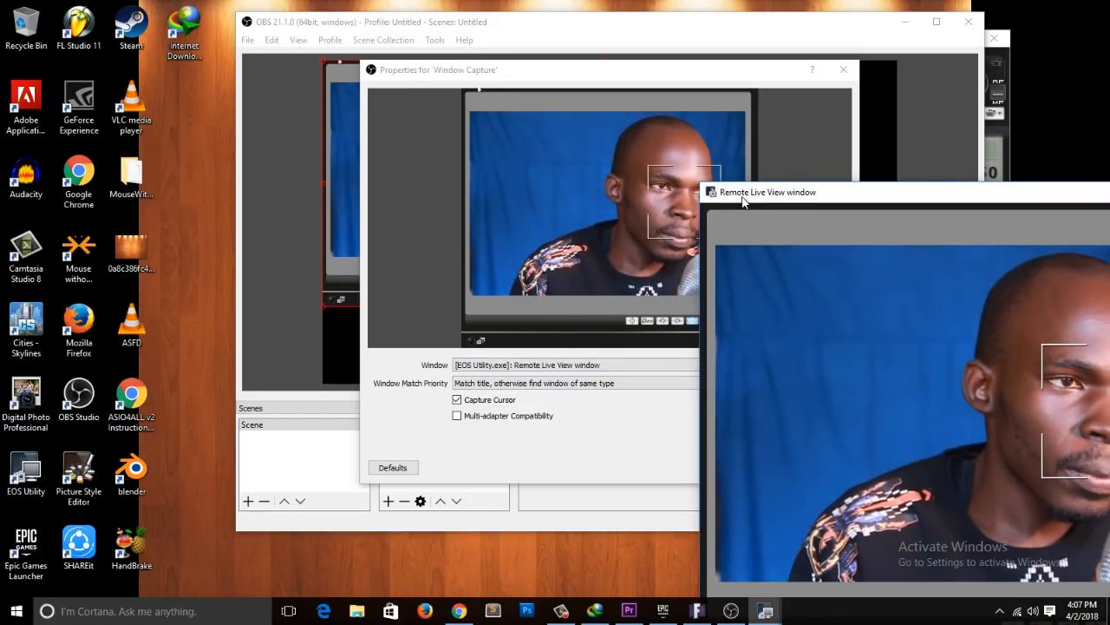
click(520, 370)
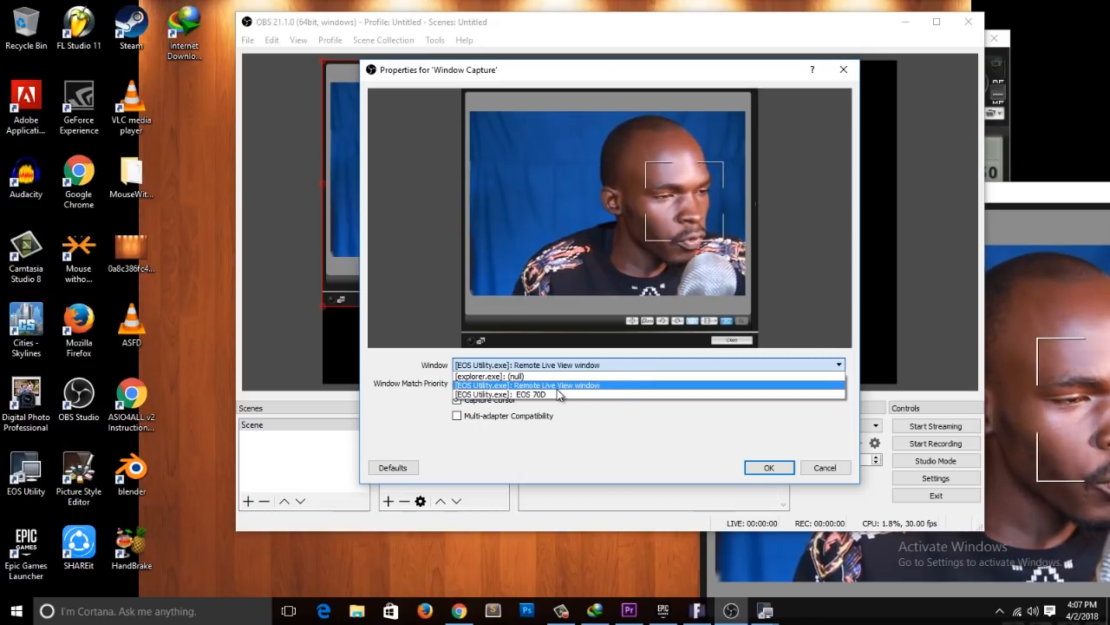
click(998, 213)
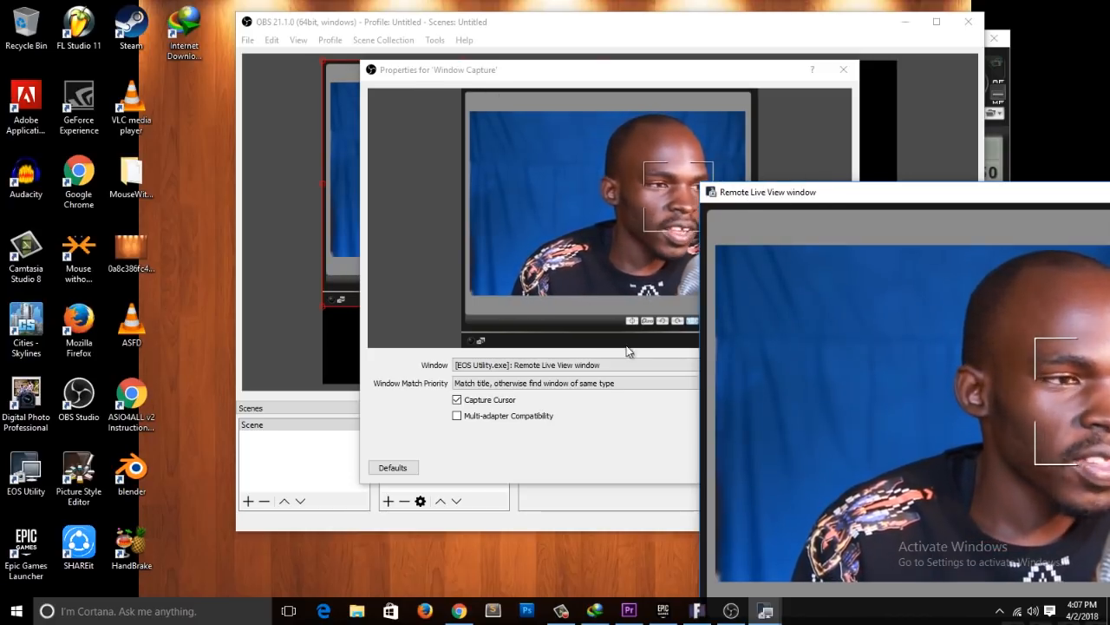
click(595, 364)
click(605, 388)
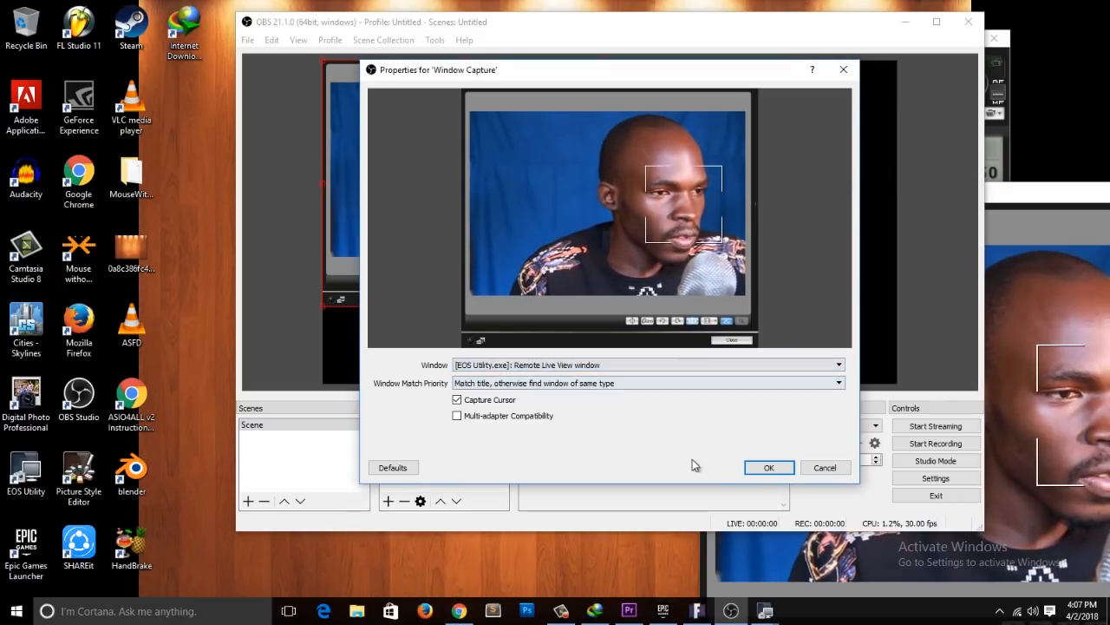
click(755, 473)
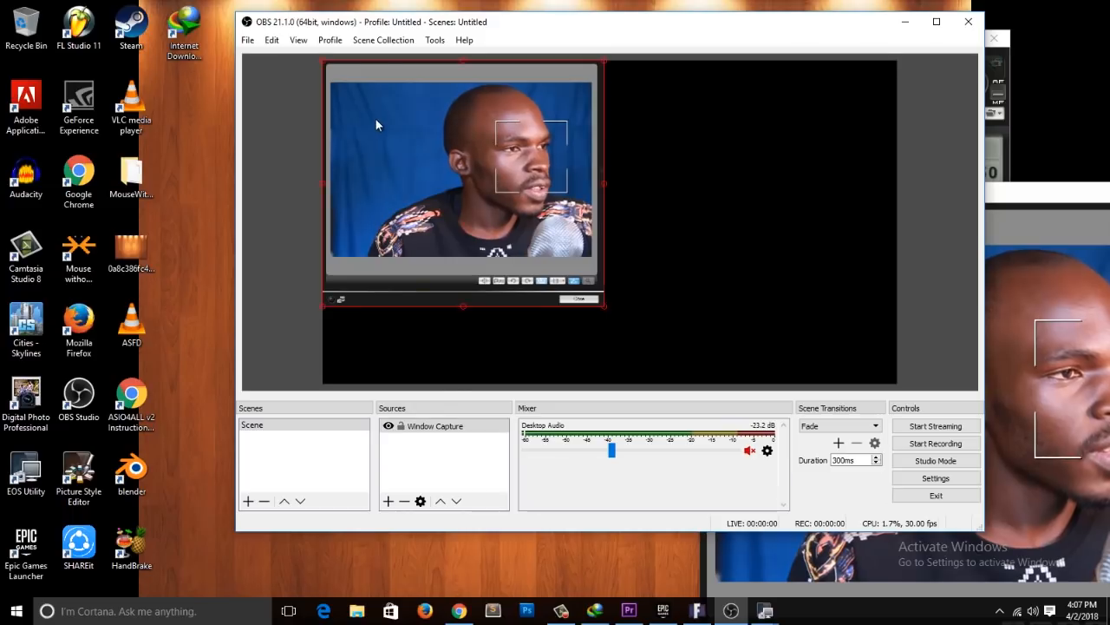
drag(324, 61, 331, 247)
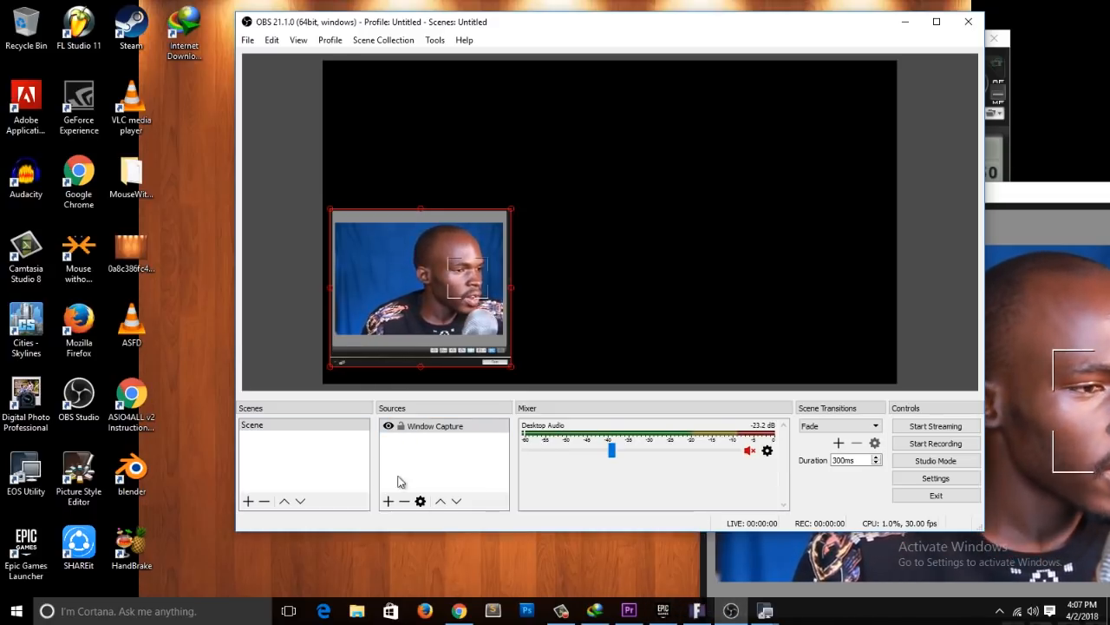
Step: Add a Game Capture source in Capture specific window mode, targeting [FortniteClient-Win64-Shipping.exe]: Fortnite, and accept its properties
click(390, 502)
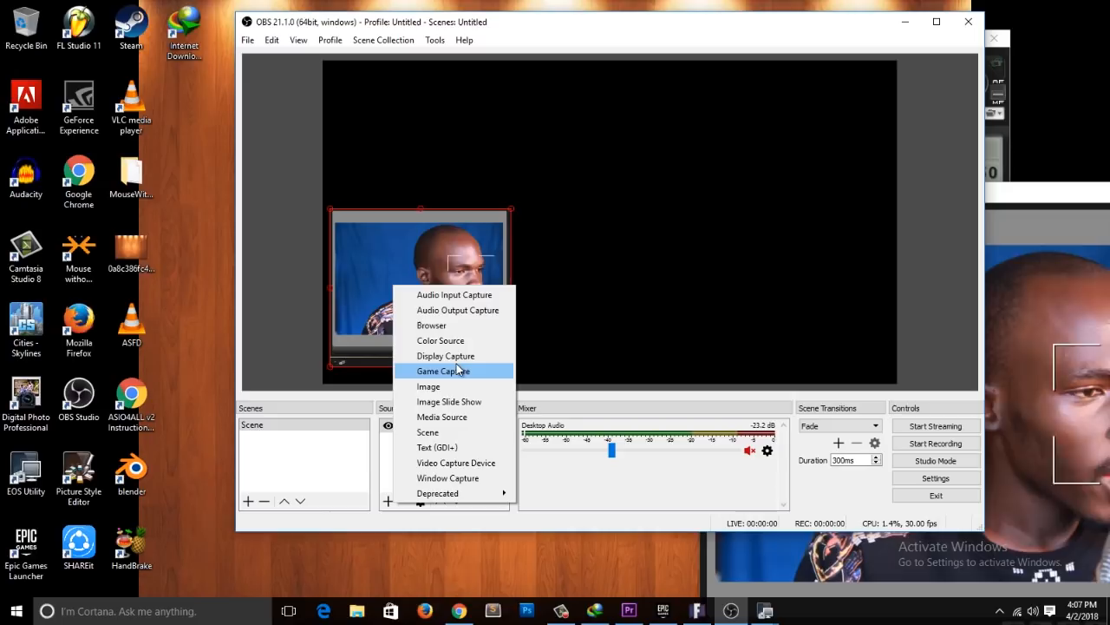
click(458, 373)
click(631, 376)
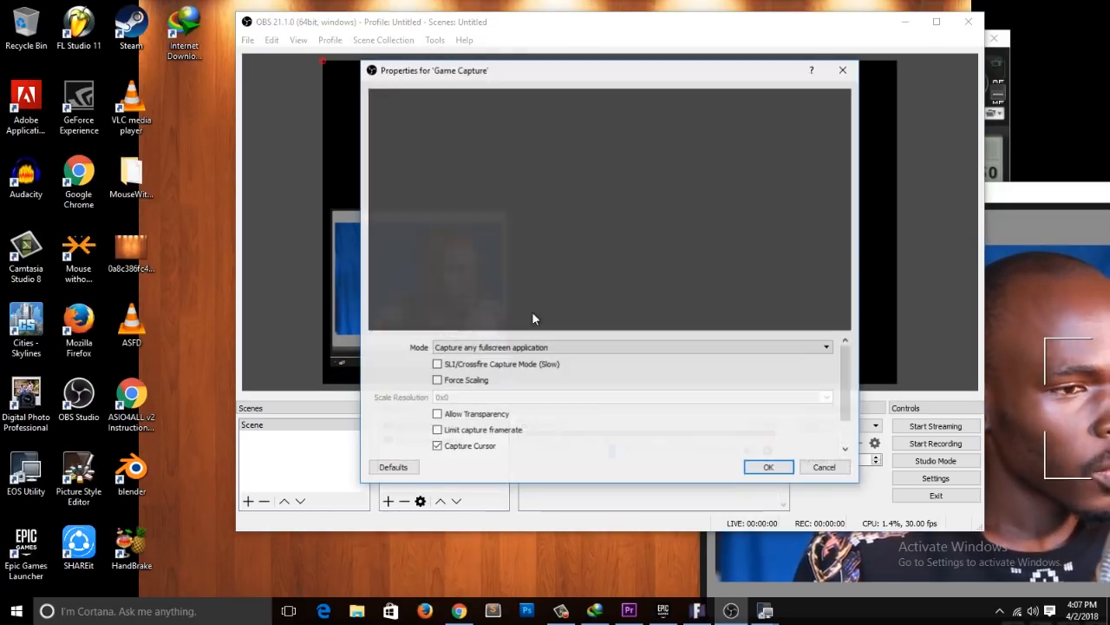
click(498, 348)
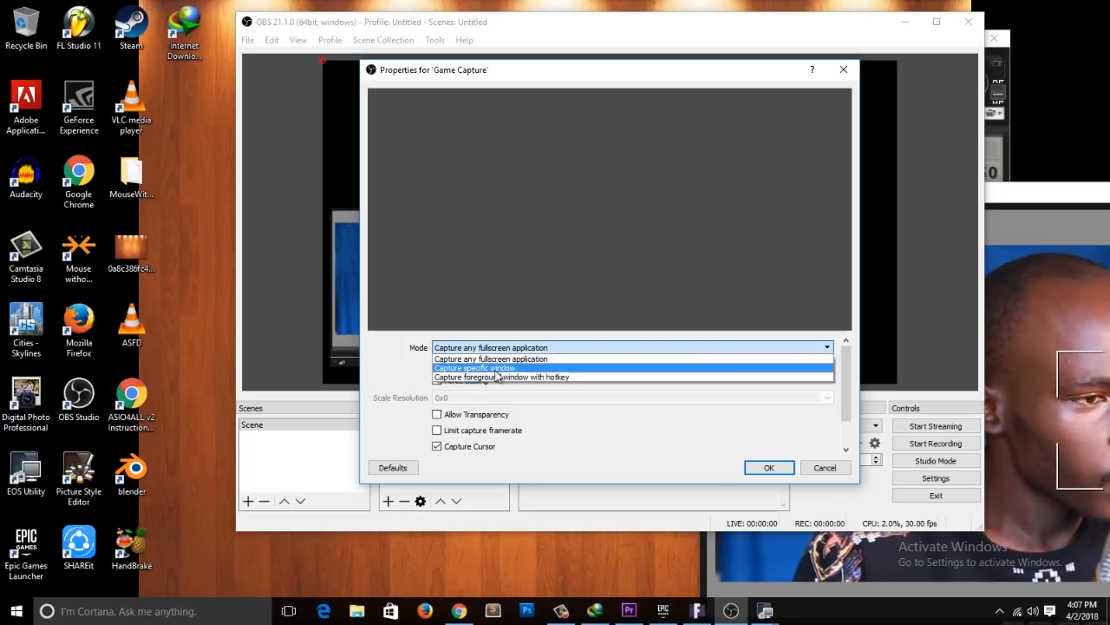
click(498, 369)
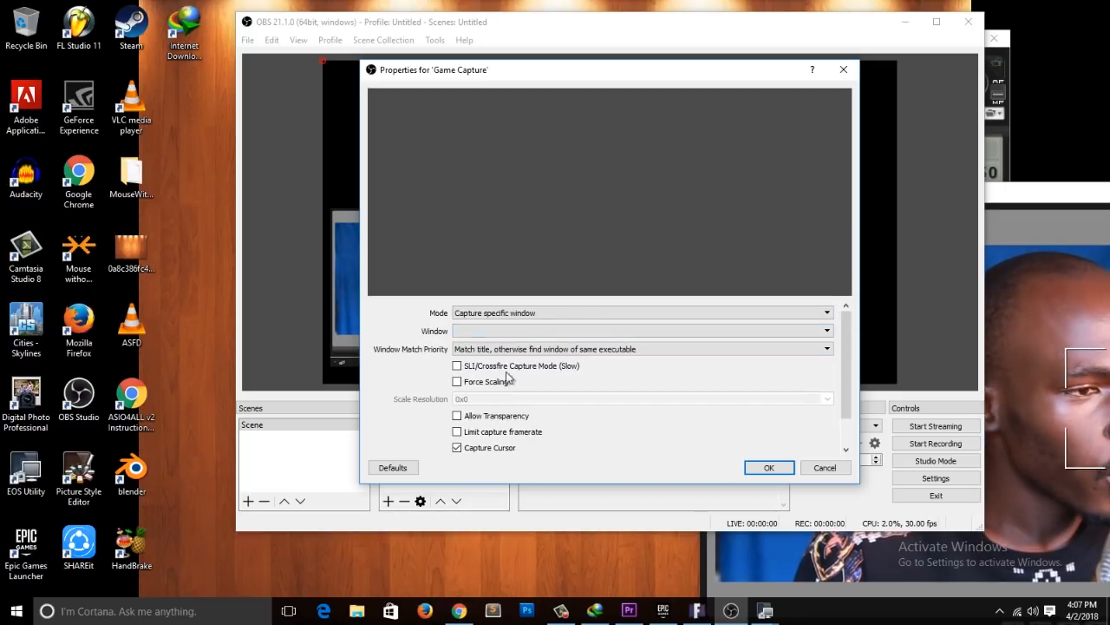
click(453, 331)
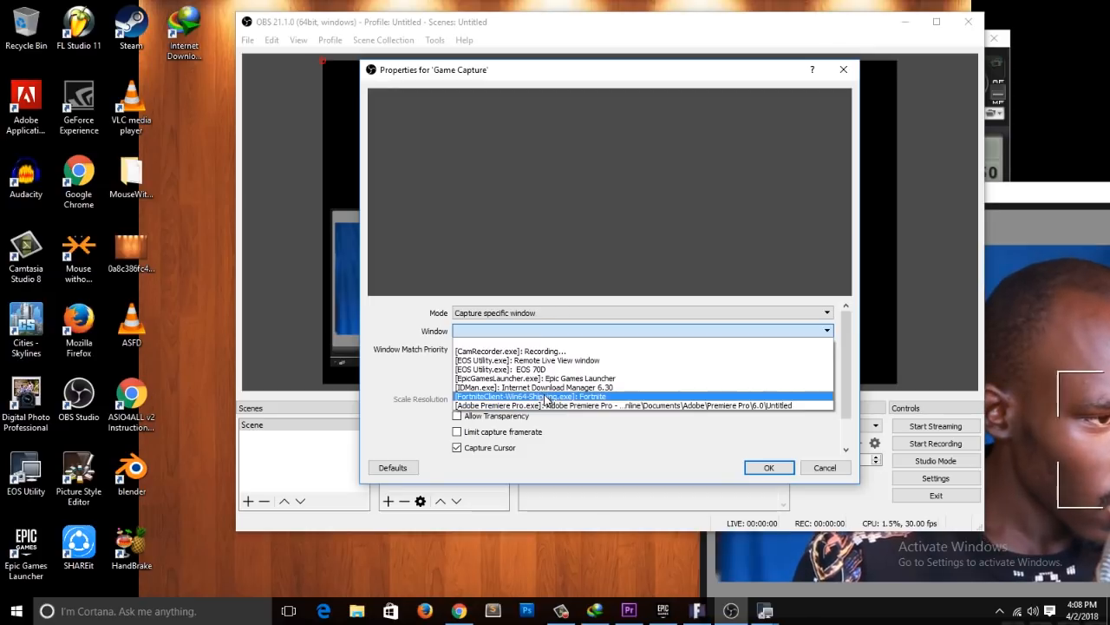
click(547, 396)
click(767, 468)
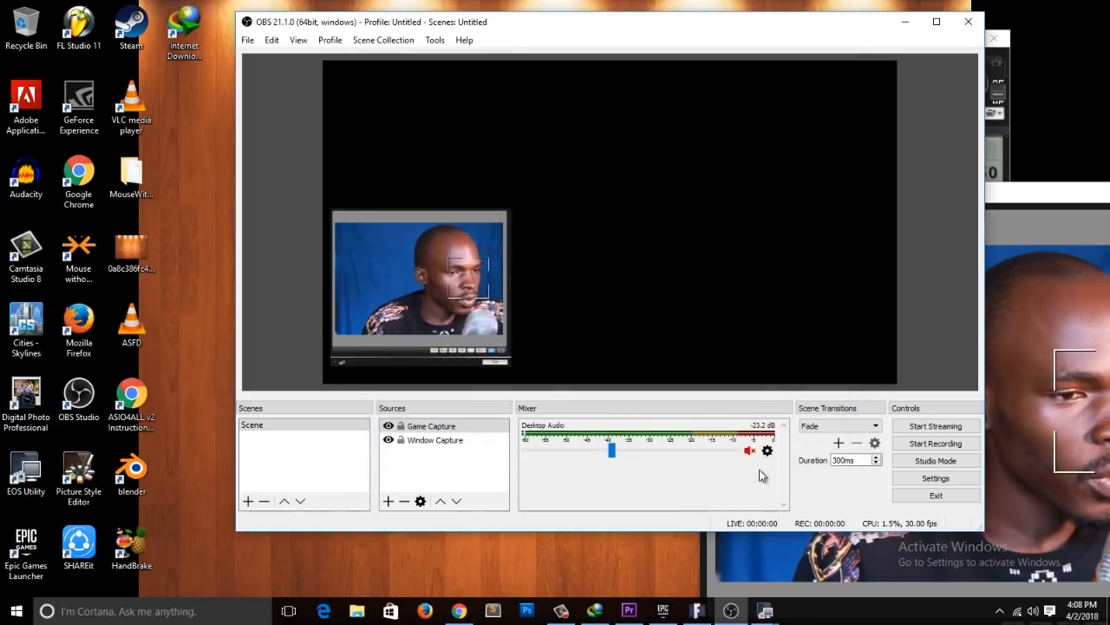
Step: Bring up the Fortnite window to start its capture and minimize it, and move the Remote Live View window farther clear of OBS
click(697, 611)
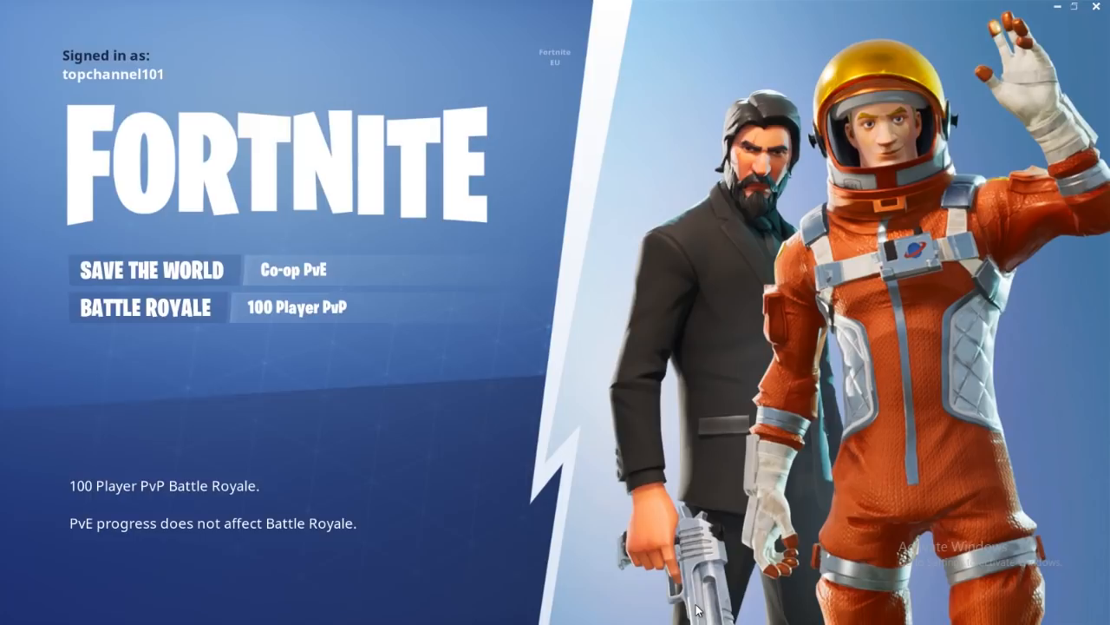
click(1056, 11)
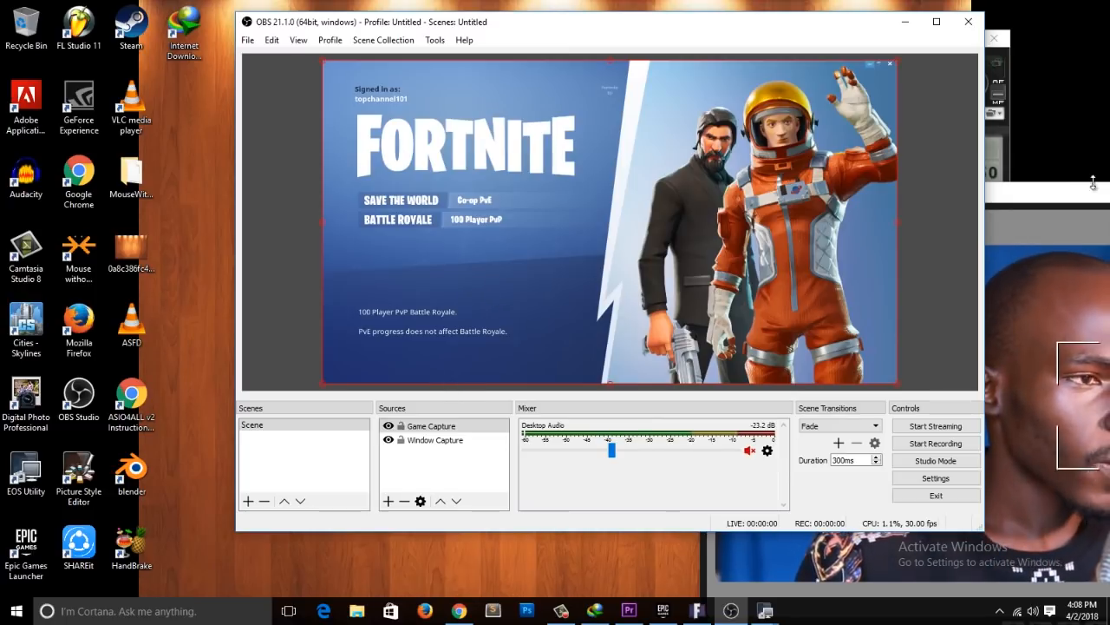
drag(1019, 194, 1105, 434)
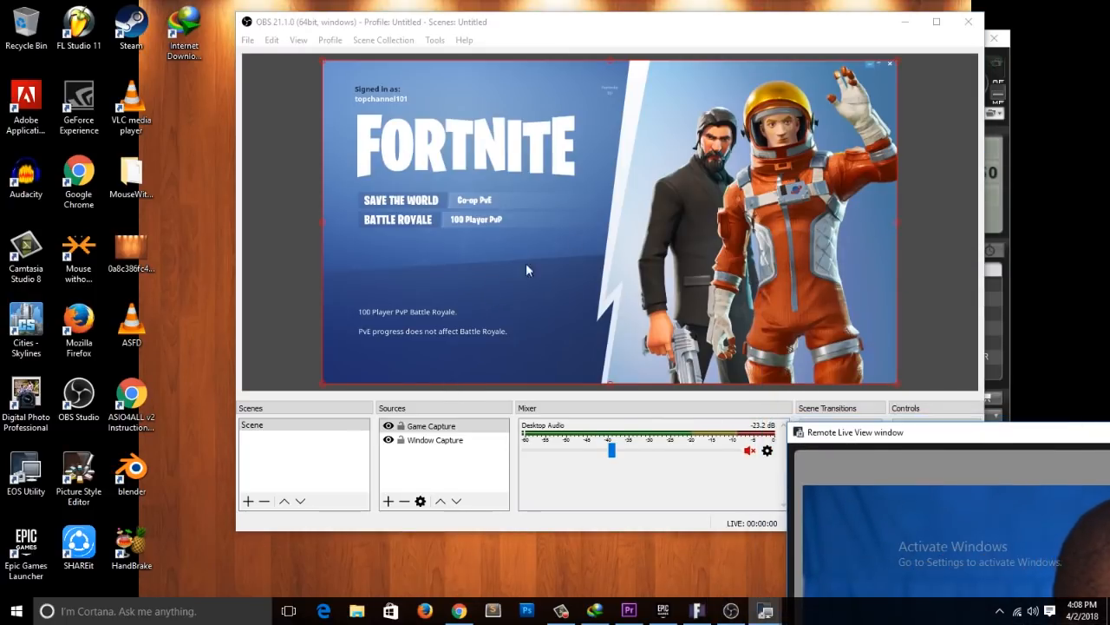
Step: Reorder the sources so Window Capture sits above Game Capture and the camera overlays the game
click(398, 247)
click(426, 252)
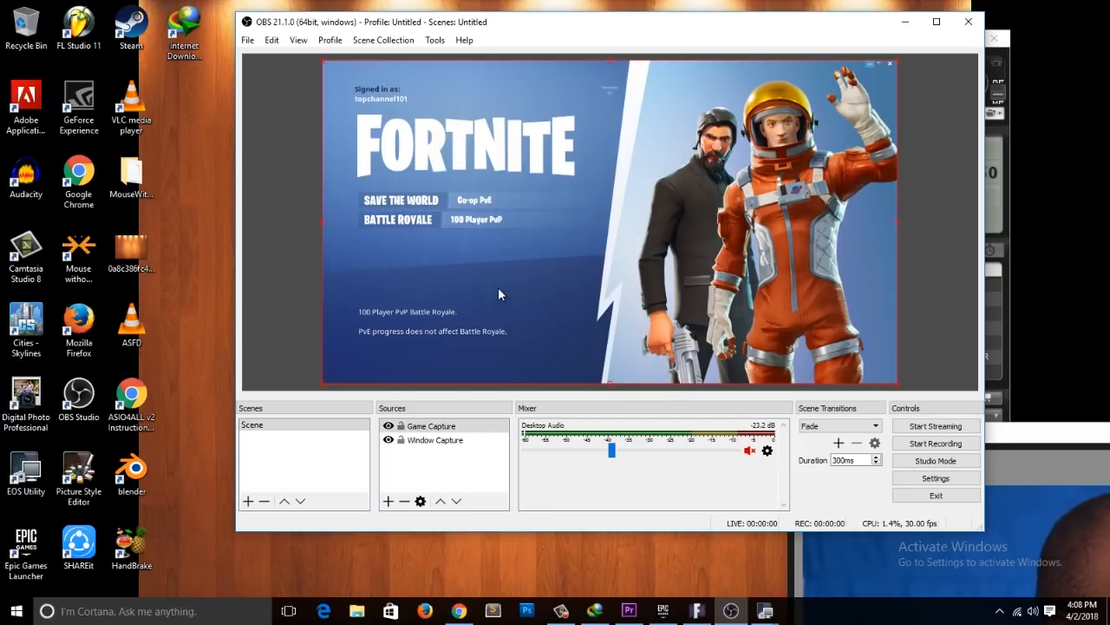
click(432, 441)
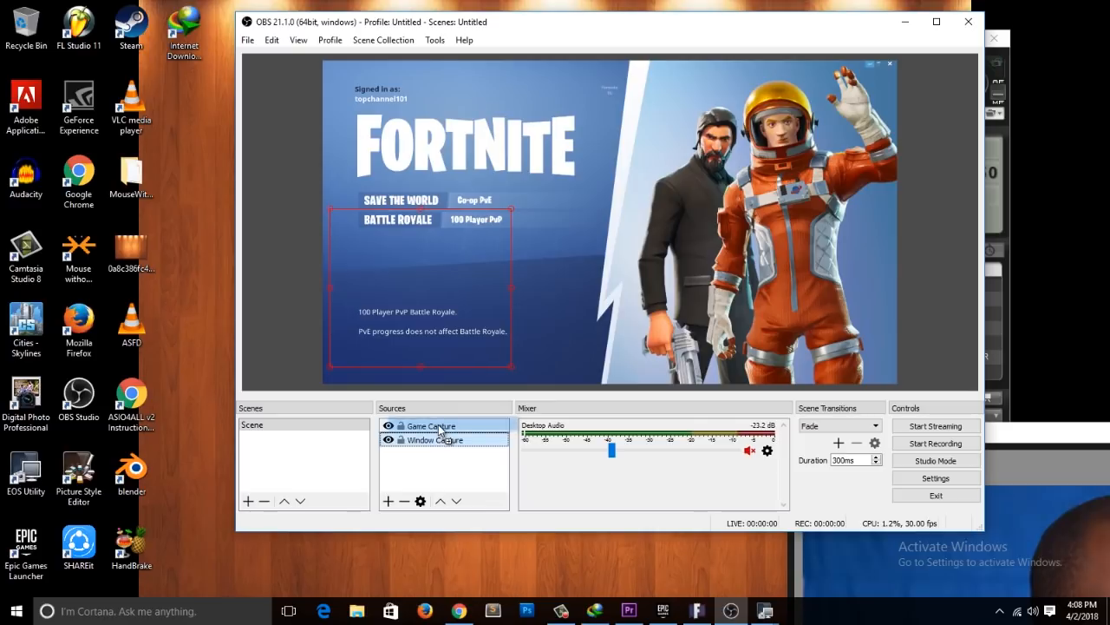
drag(438, 428, 434, 422)
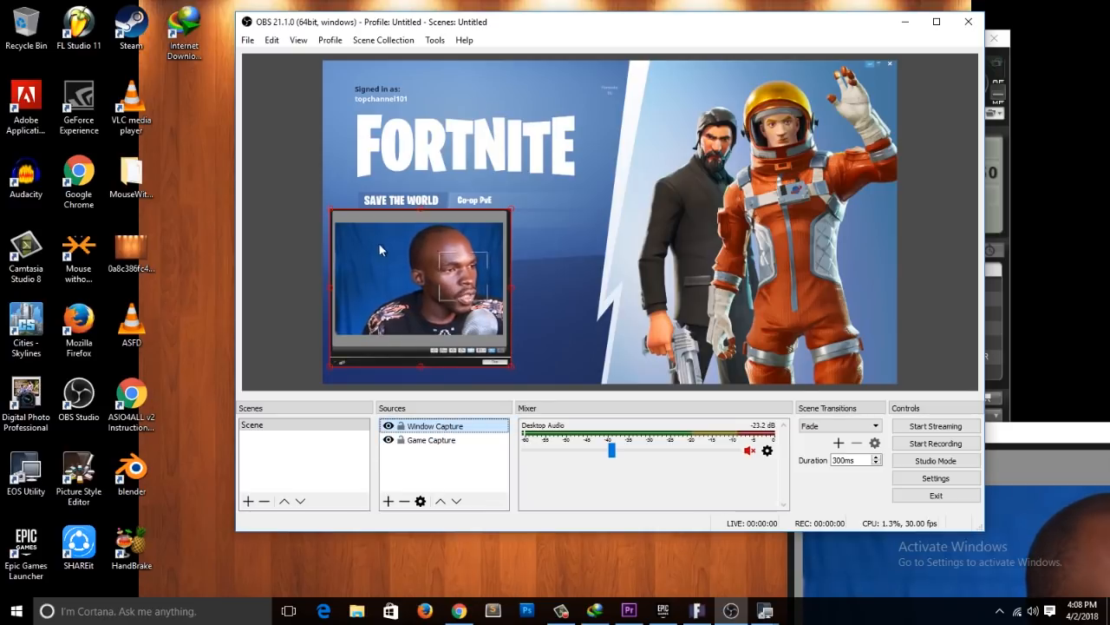
Step: Select the Window Capture and Game Capture sources in turn to check which preview area each one covers
click(284, 287)
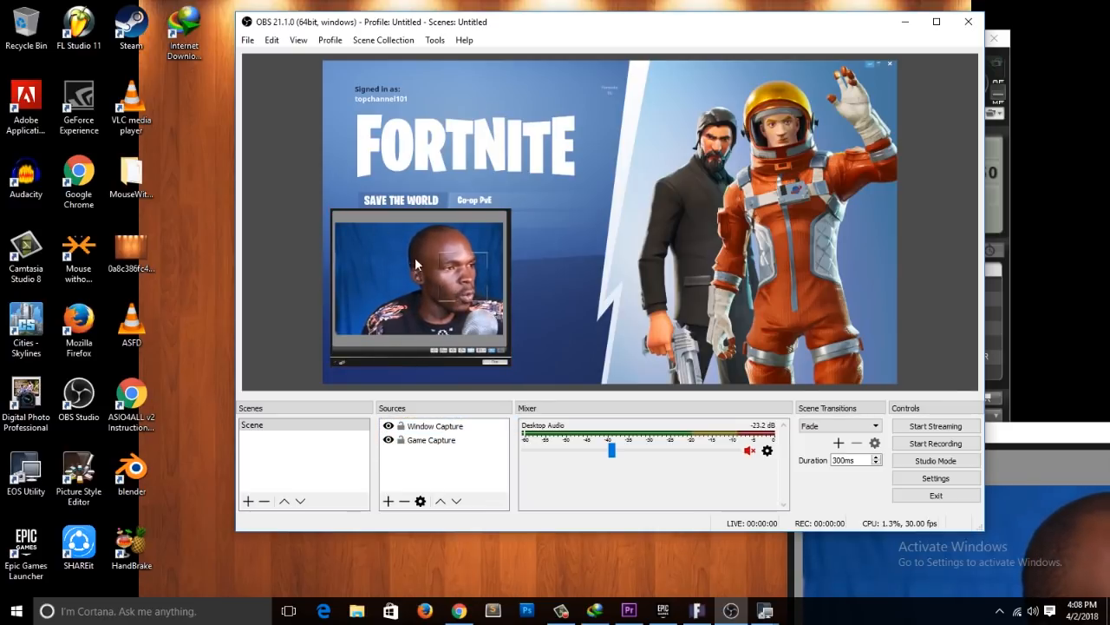
click(448, 428)
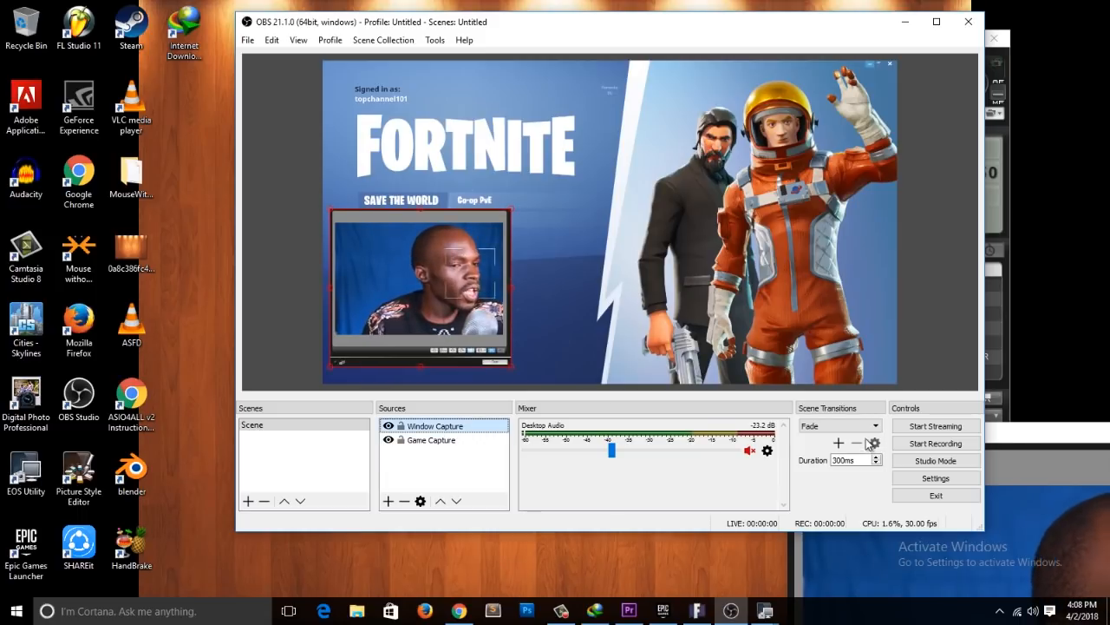
click(379, 351)
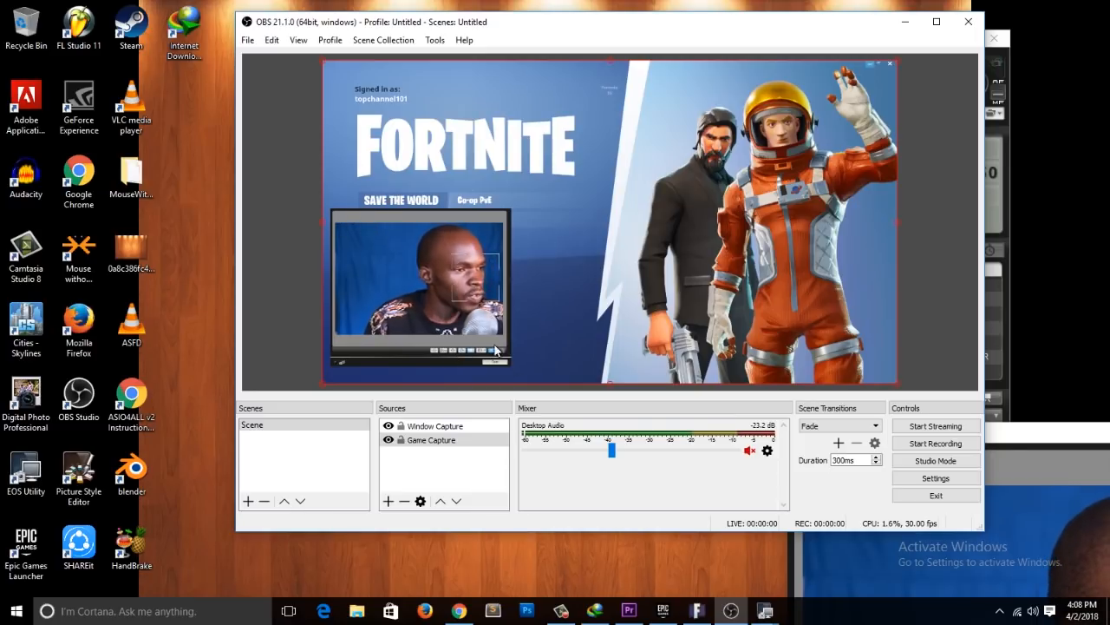
click(432, 452)
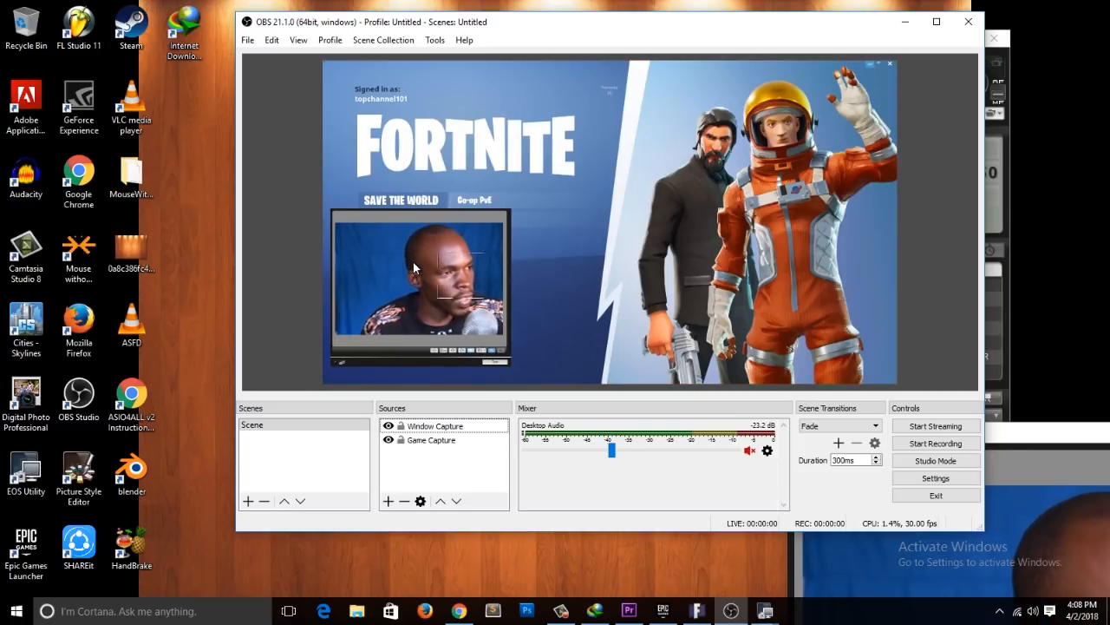
Step: Open the filters of the Window Capture source and add a Crop/Pad effect filter under its default name
click(424, 429)
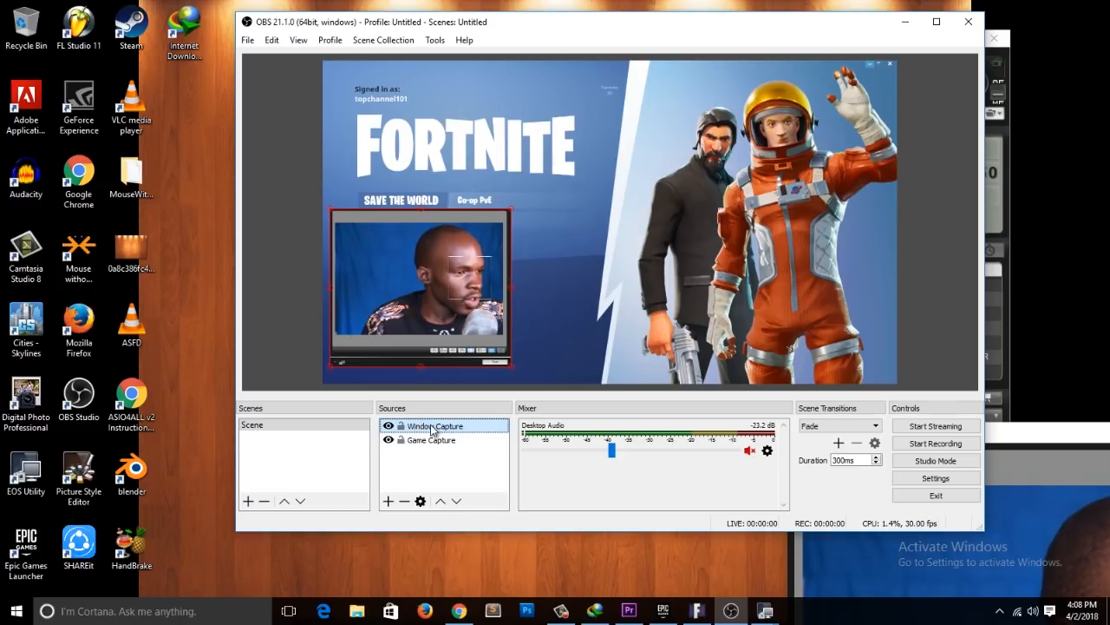
right_click(430, 428)
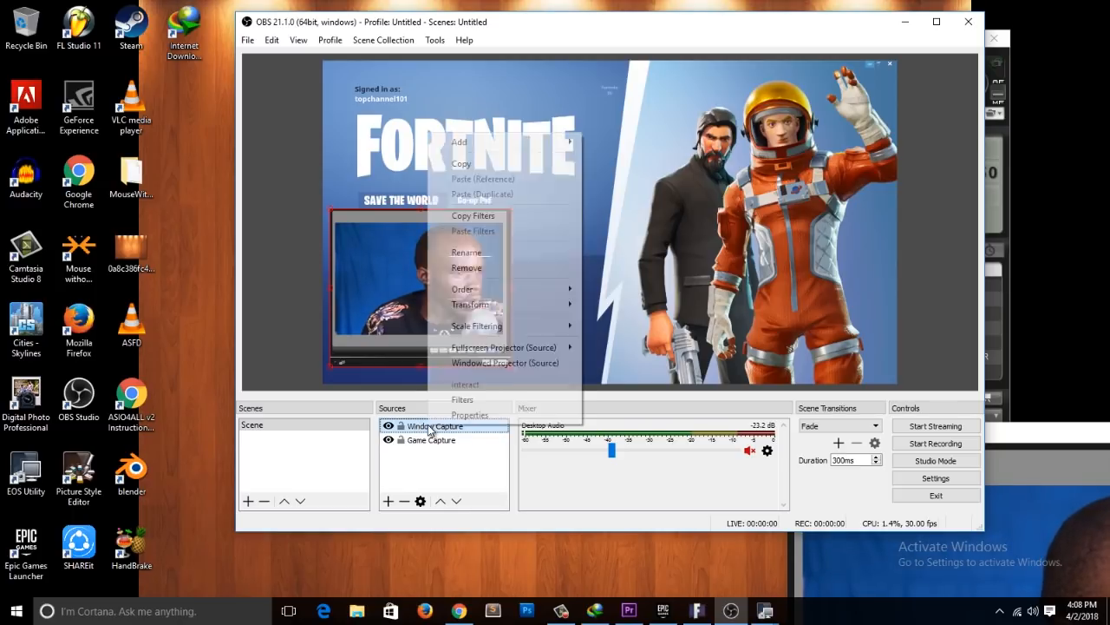
click(506, 398)
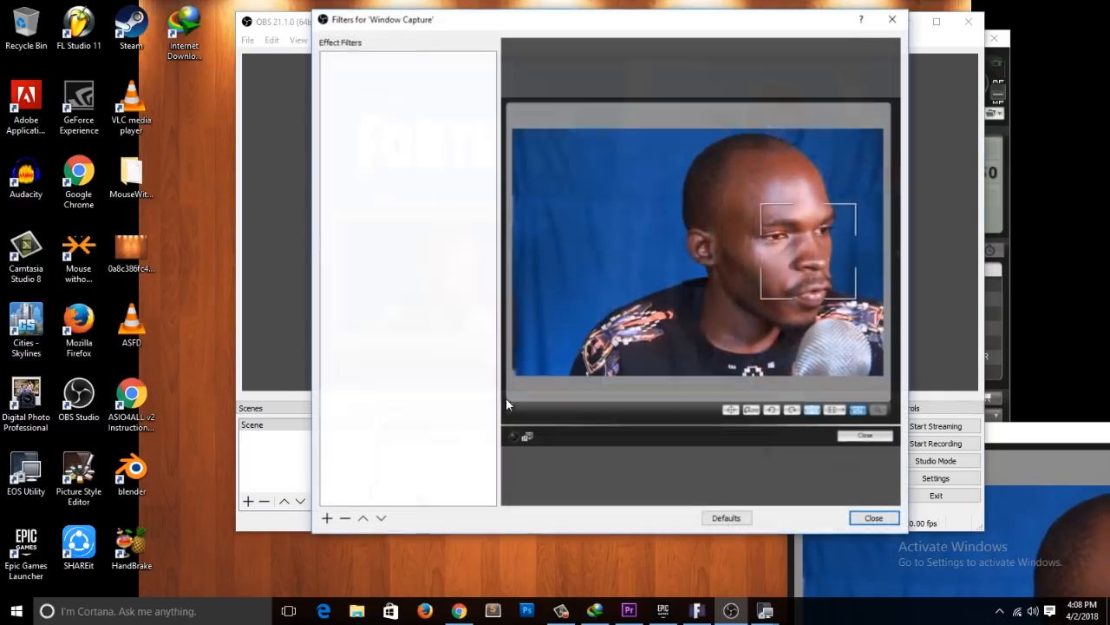
right_click(369, 98)
click(364, 58)
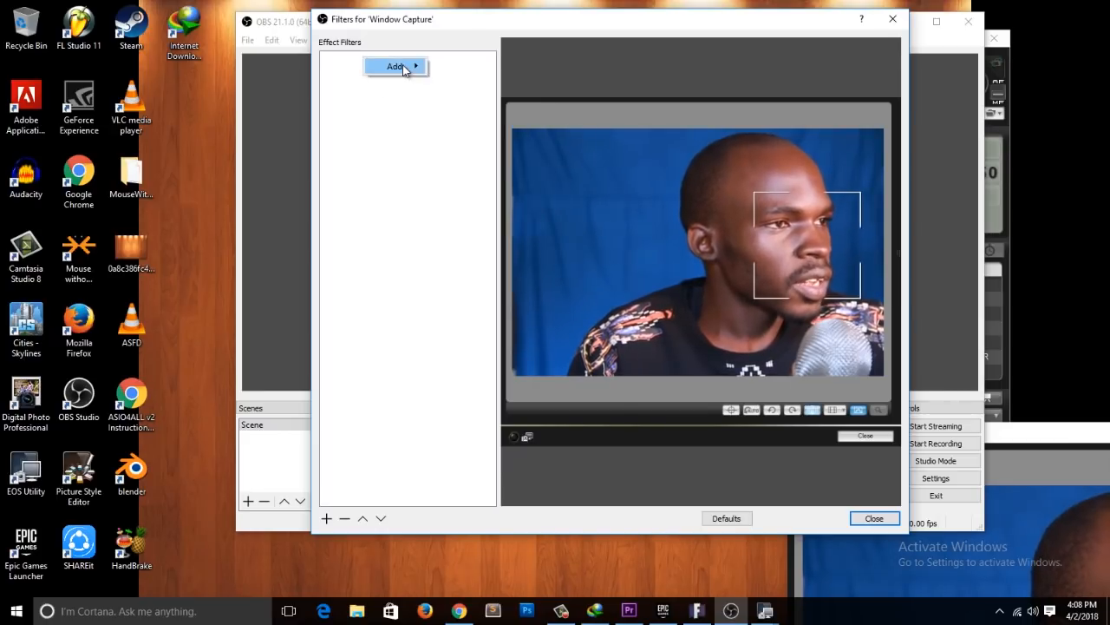
mouse_move(403, 70)
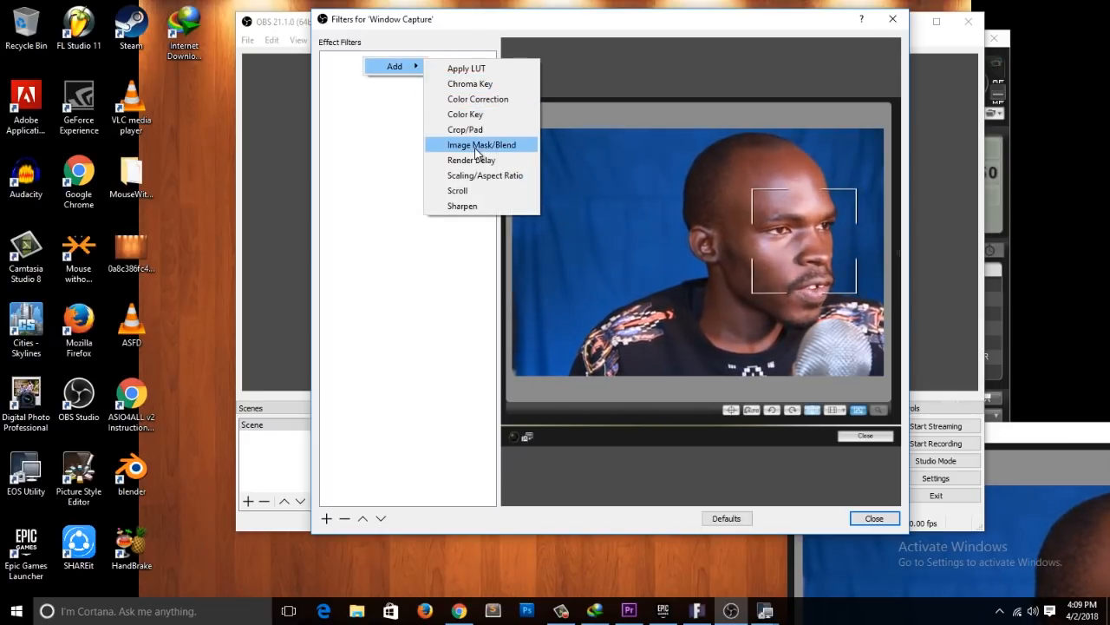
click(465, 129)
click(578, 300)
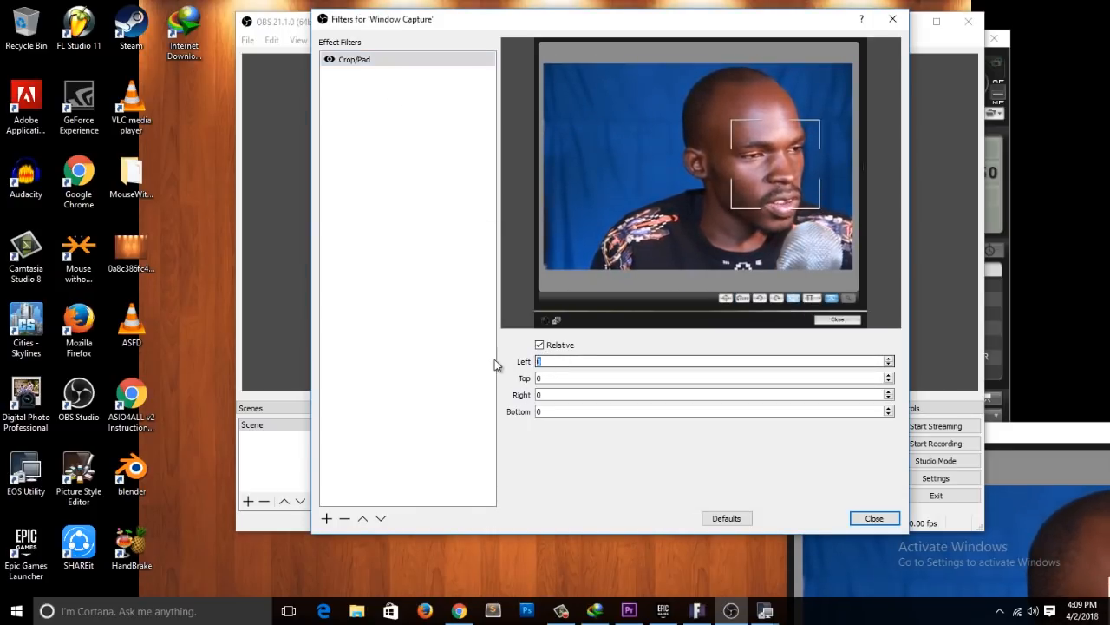
Step: Crop the camera view to hide the live view window's borders, with Left 22, Top 100, Right 34 and Bottom 144
scroll(588, 361, up, 13)
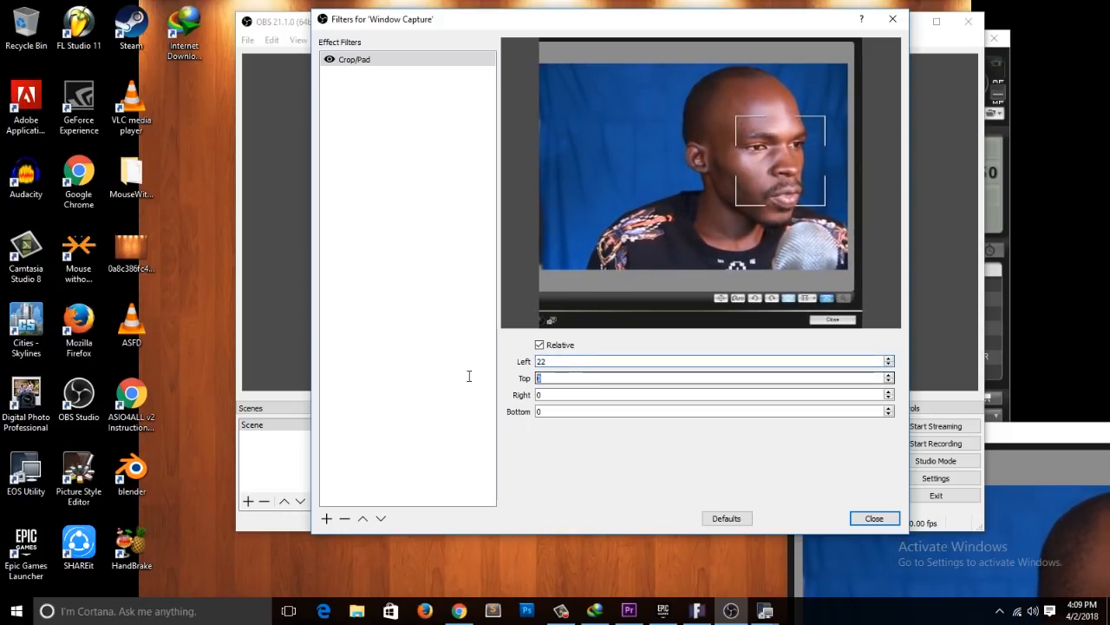
text(100)
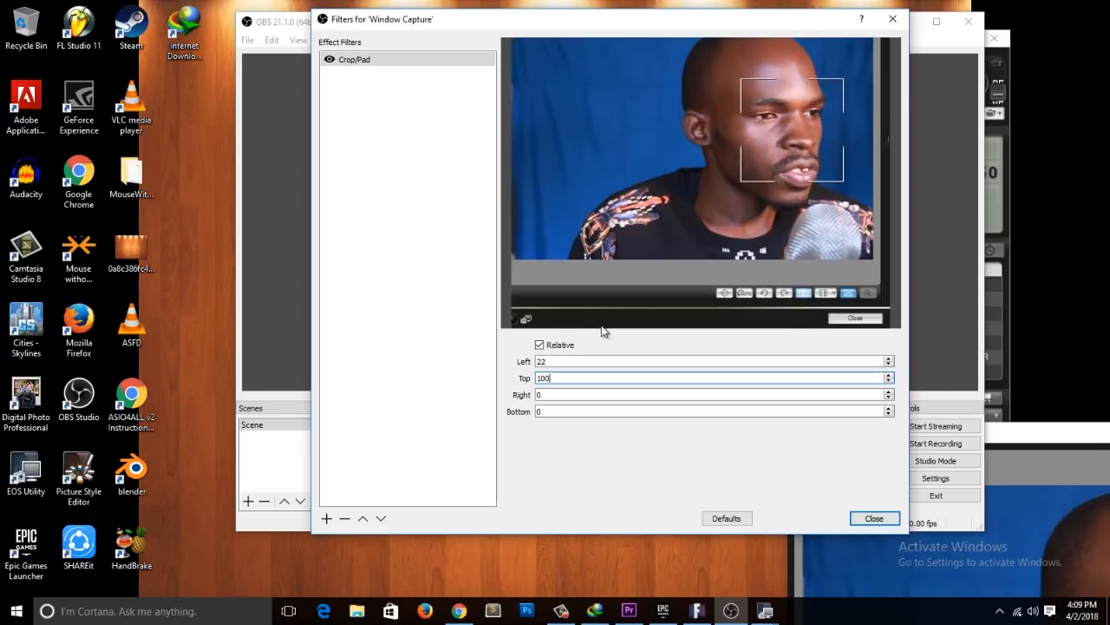
text(10)
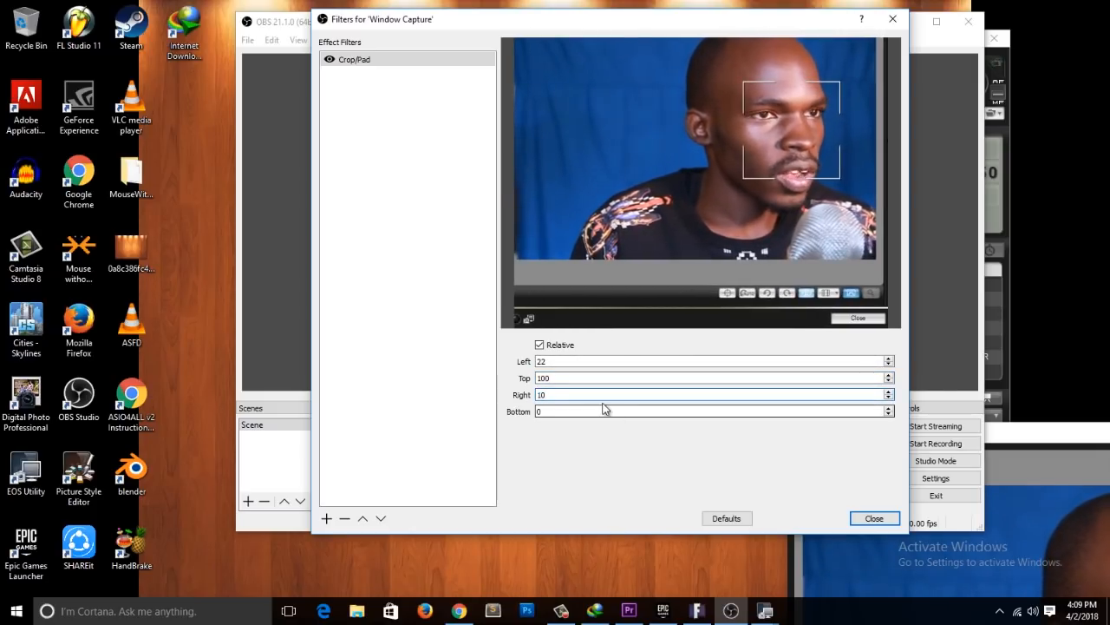
scroll(602, 395, up, 20)
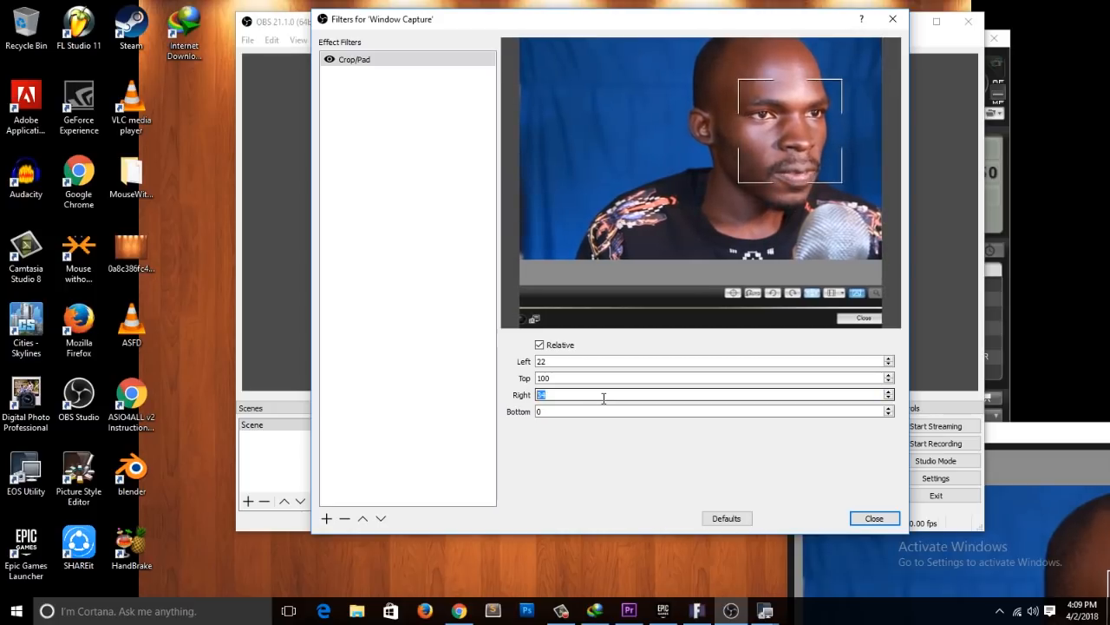
click(563, 411)
text(100)
scroll(568, 413, up, 20)
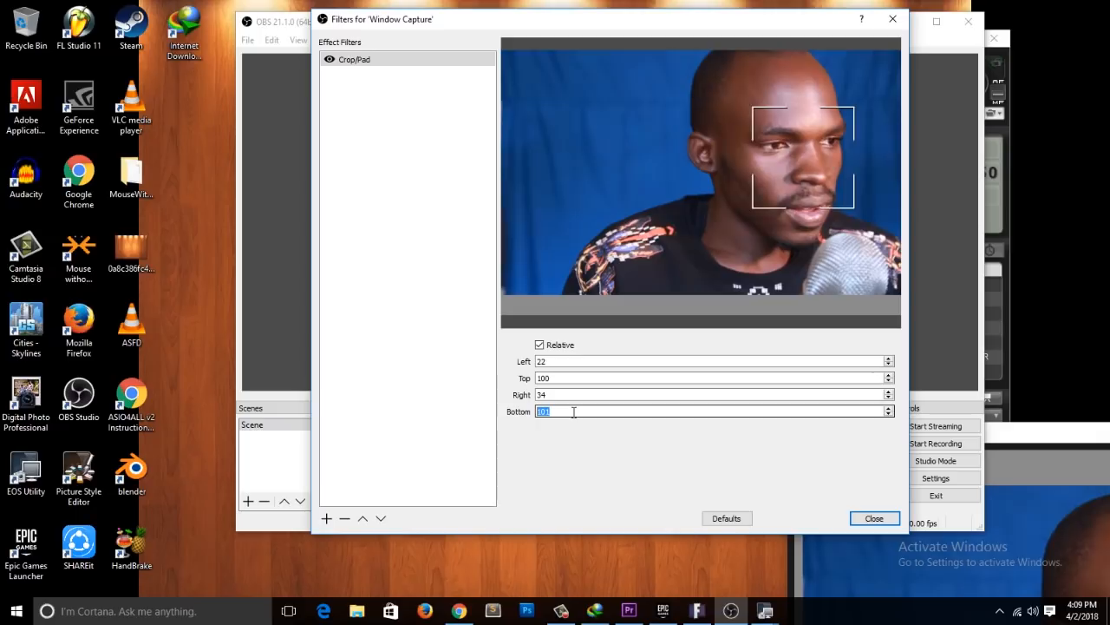
scroll(573, 412, up, 18)
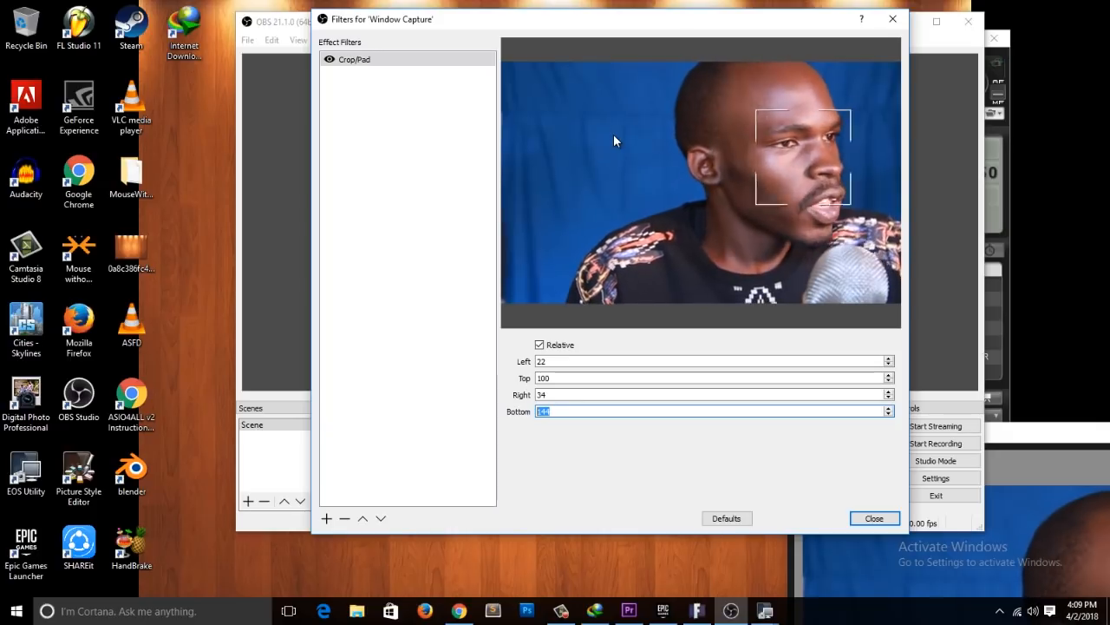
Step: Add a Chroma Key filter to the Window Capture with key color type Blue and lower its similarity to 219
right_click(358, 87)
mouse_move(399, 98)
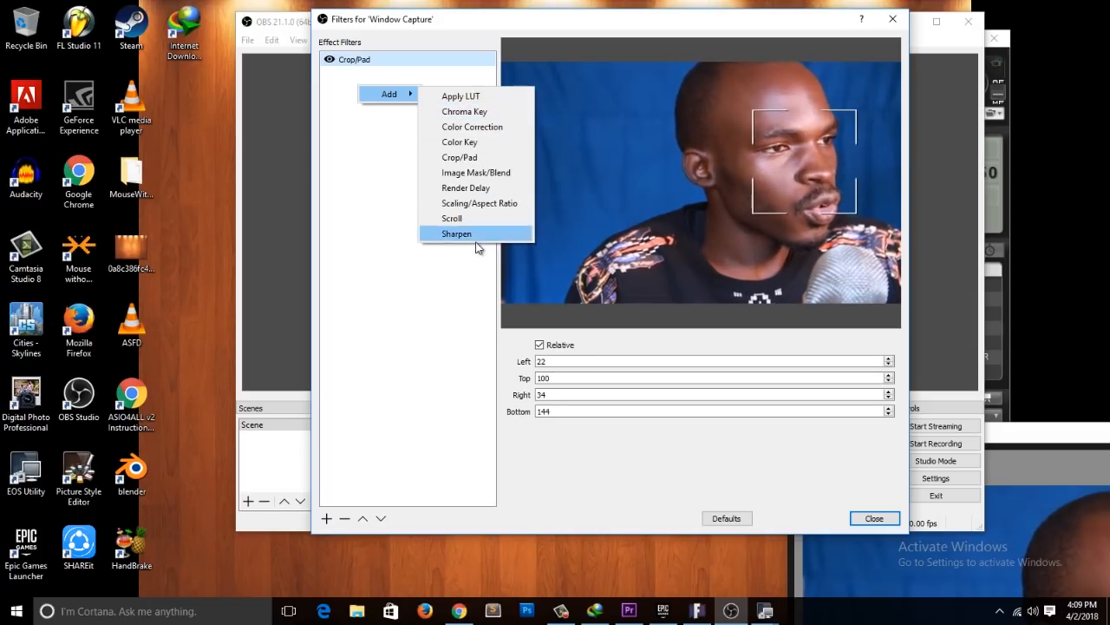
click(446, 112)
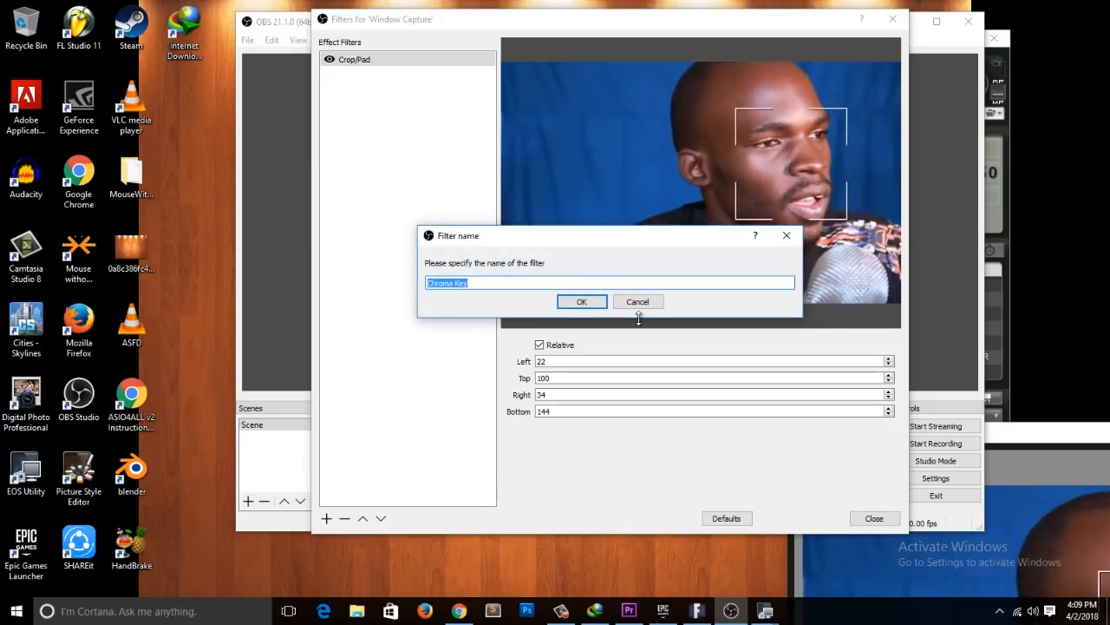
click(577, 302)
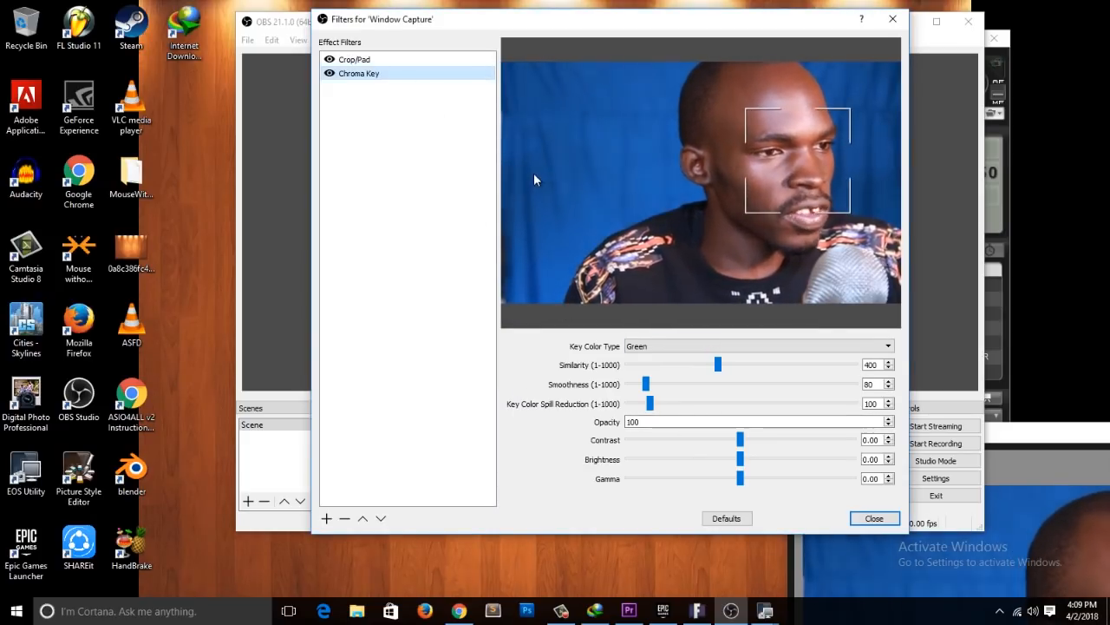
click(643, 347)
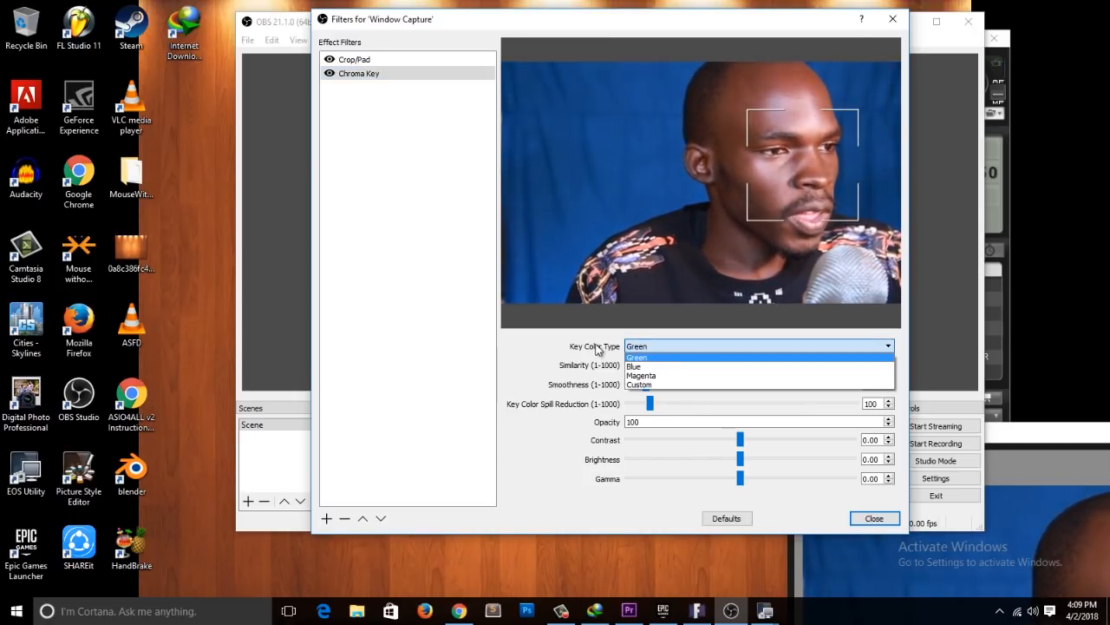
click(649, 366)
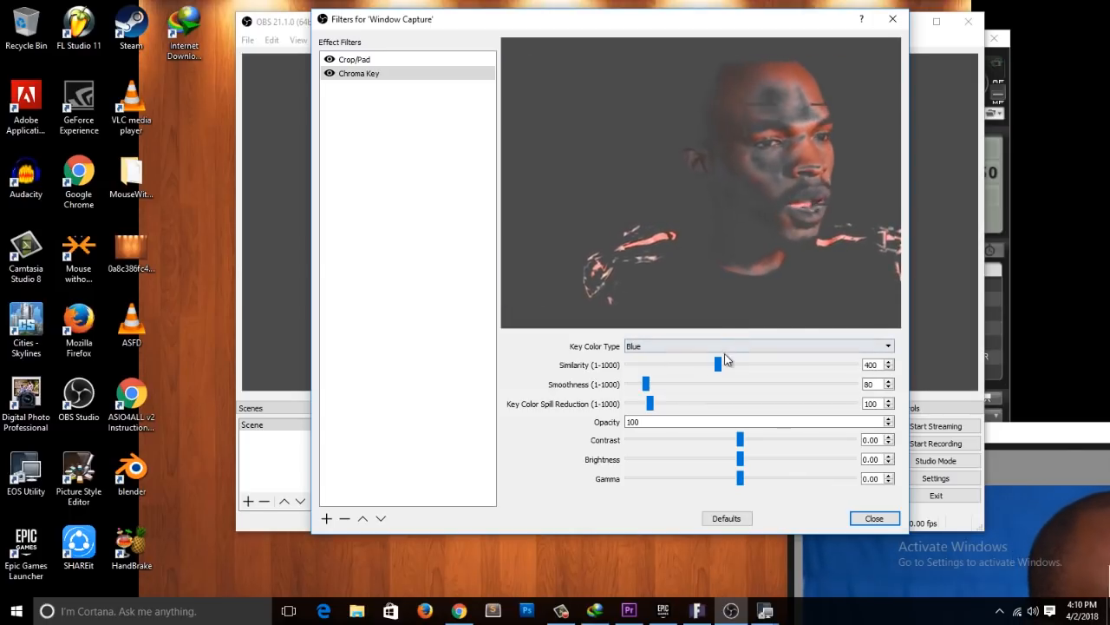
drag(717, 364, 678, 365)
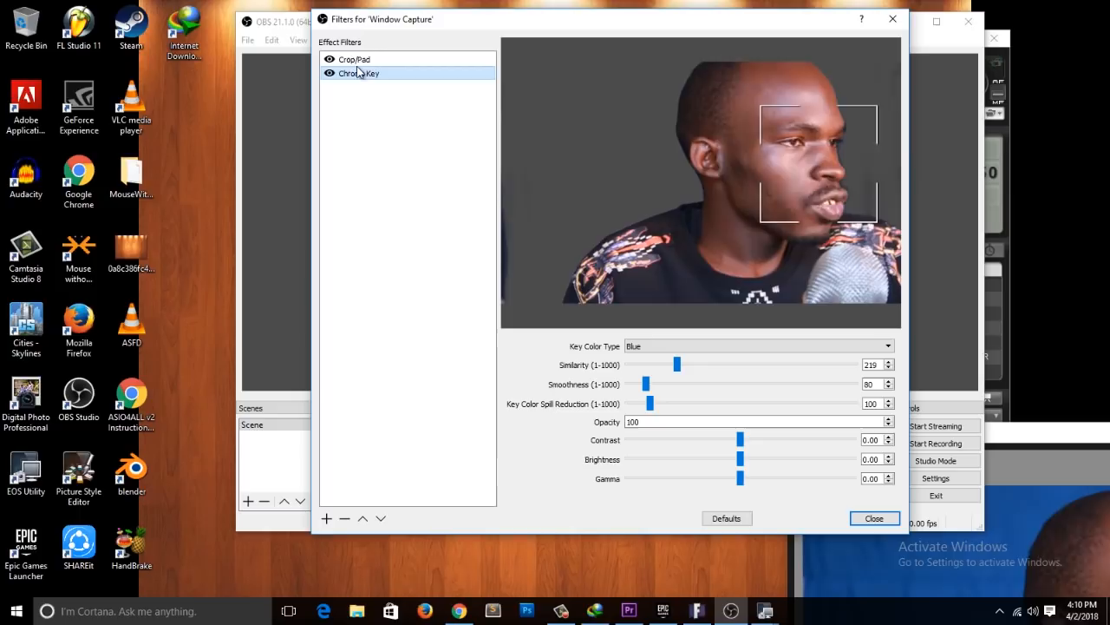
Step: Switch the Chroma Key filter off and on to compare the background, and set its smoothness to 105
click(330, 73)
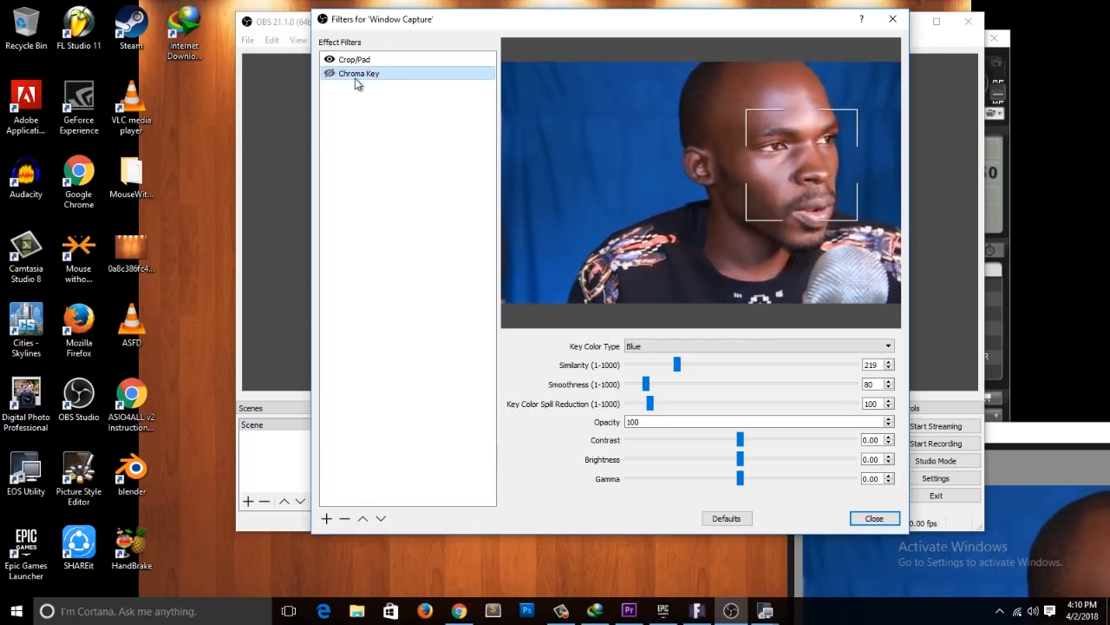
click(330, 73)
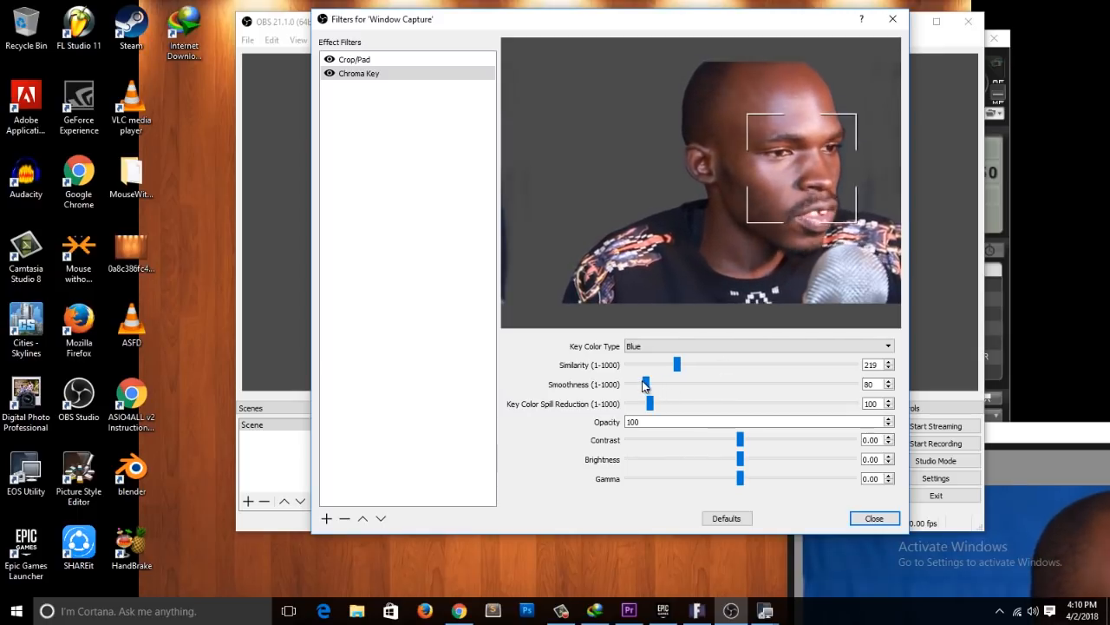
drag(647, 386, 645, 387)
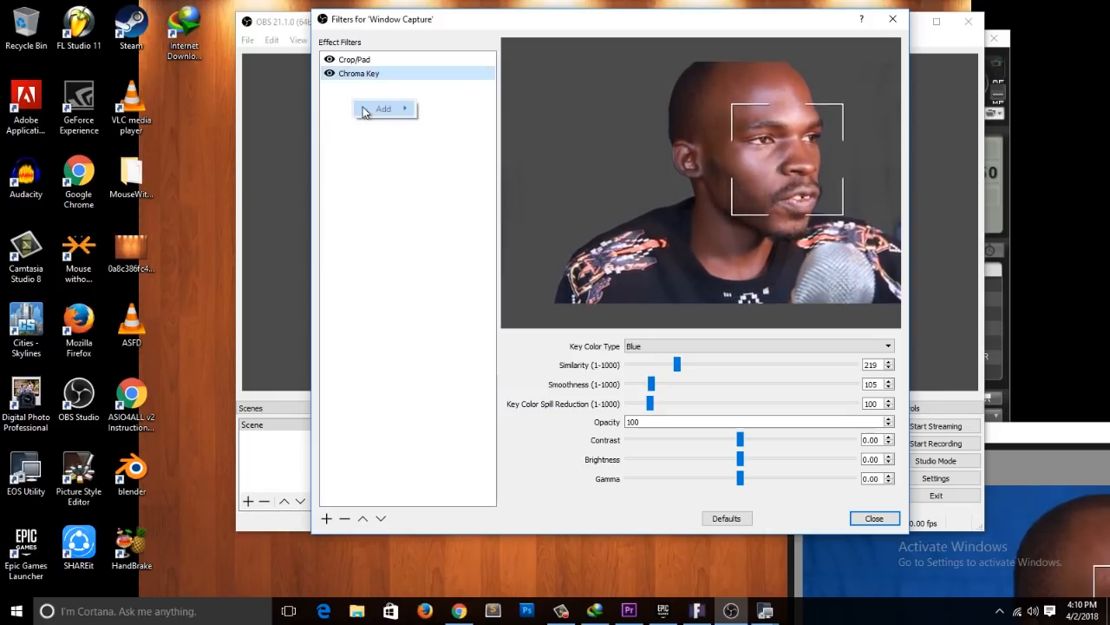
Step: Add a Color Correction filter to the Window Capture with gamma 0.20 and contrast 0.12
mouse_move(364, 111)
click(451, 142)
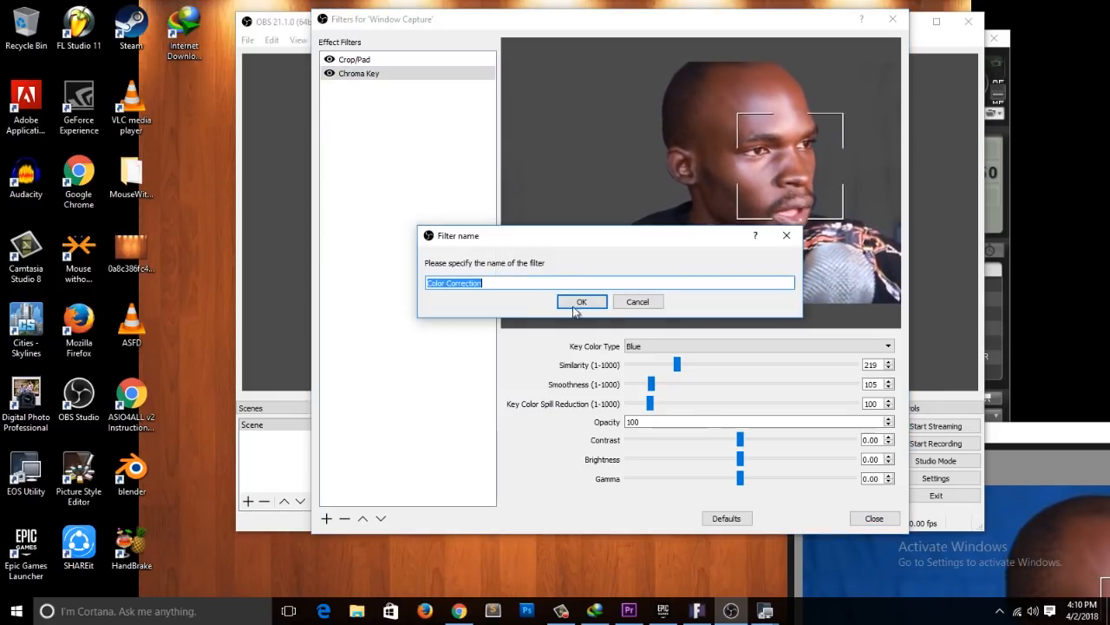
click(576, 303)
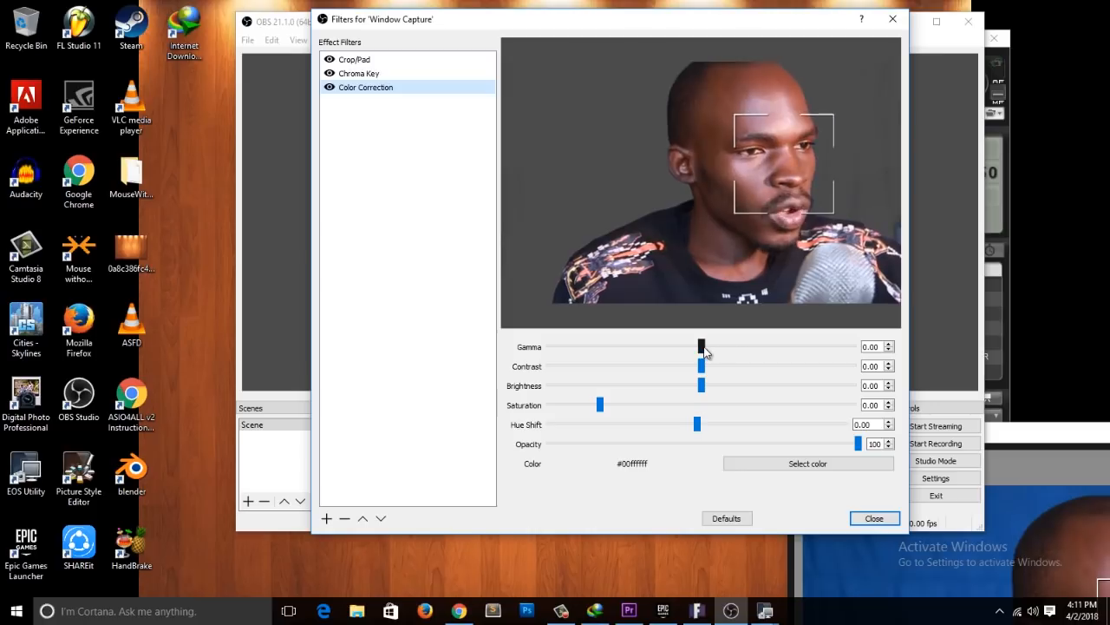
drag(703, 353, 710, 366)
drag(714, 347, 707, 351)
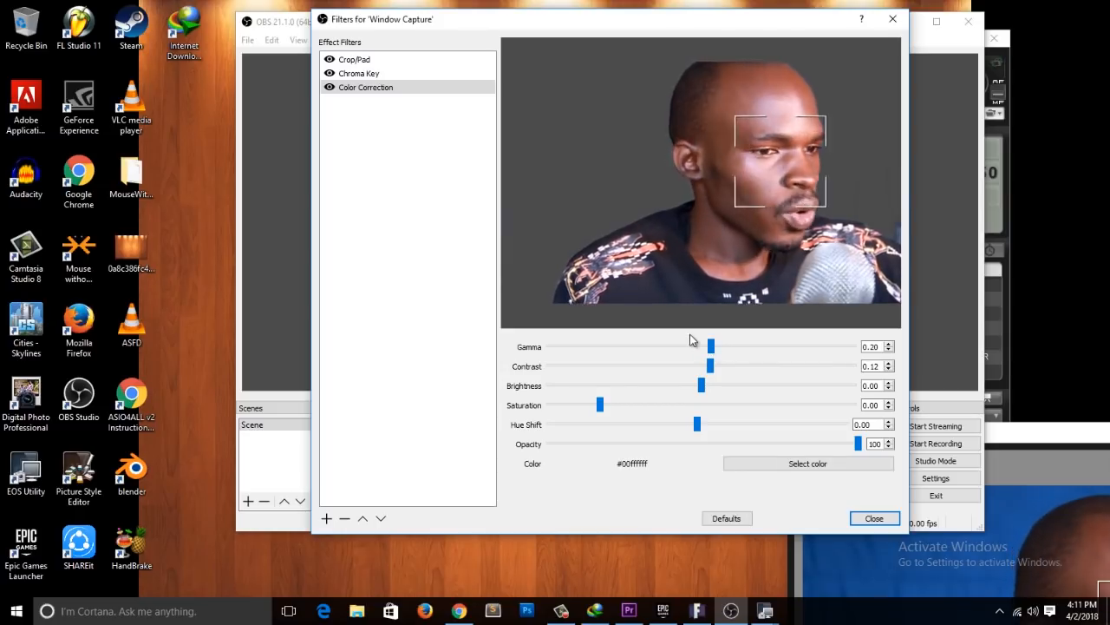
Step: Close the filters and move the keyed camera overlay to the lower-left area of the game preview
click(869, 518)
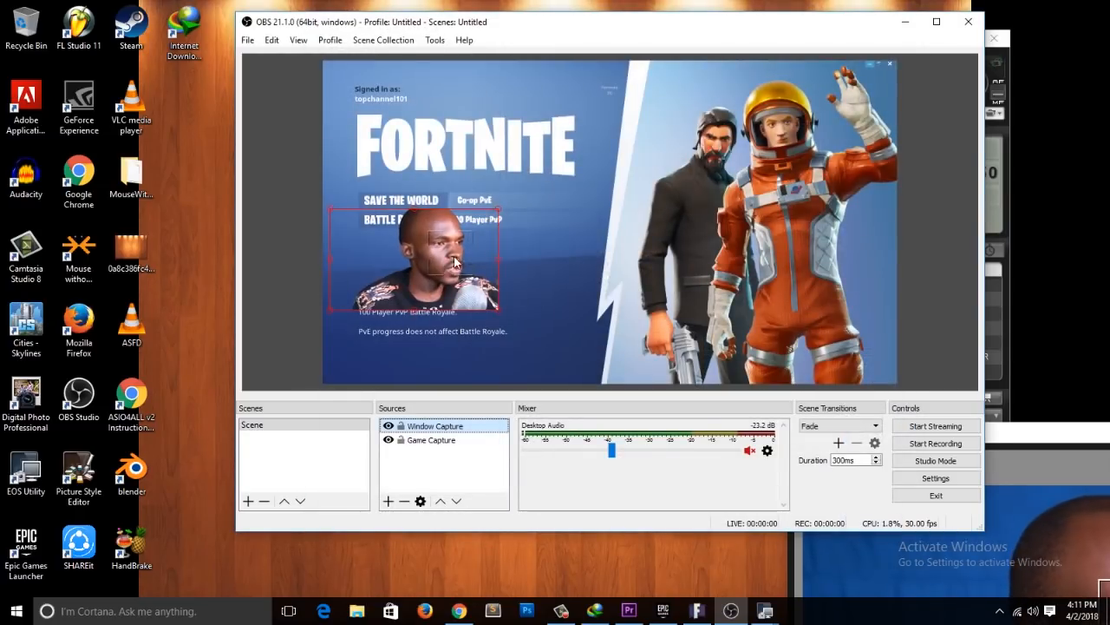
drag(377, 257, 376, 298)
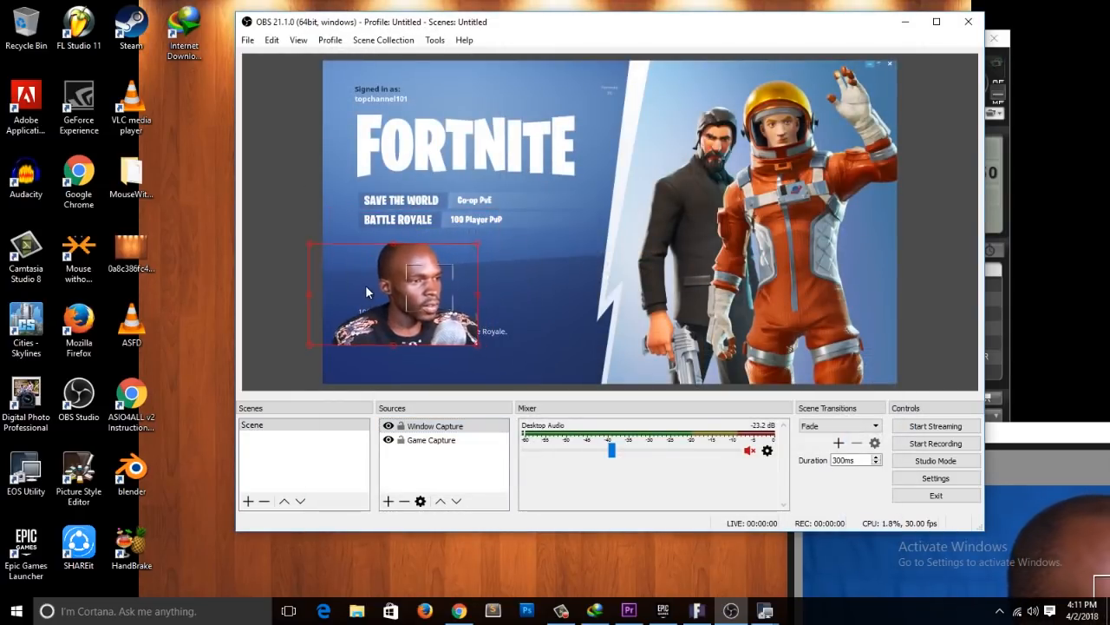
drag(440, 284, 436, 300)
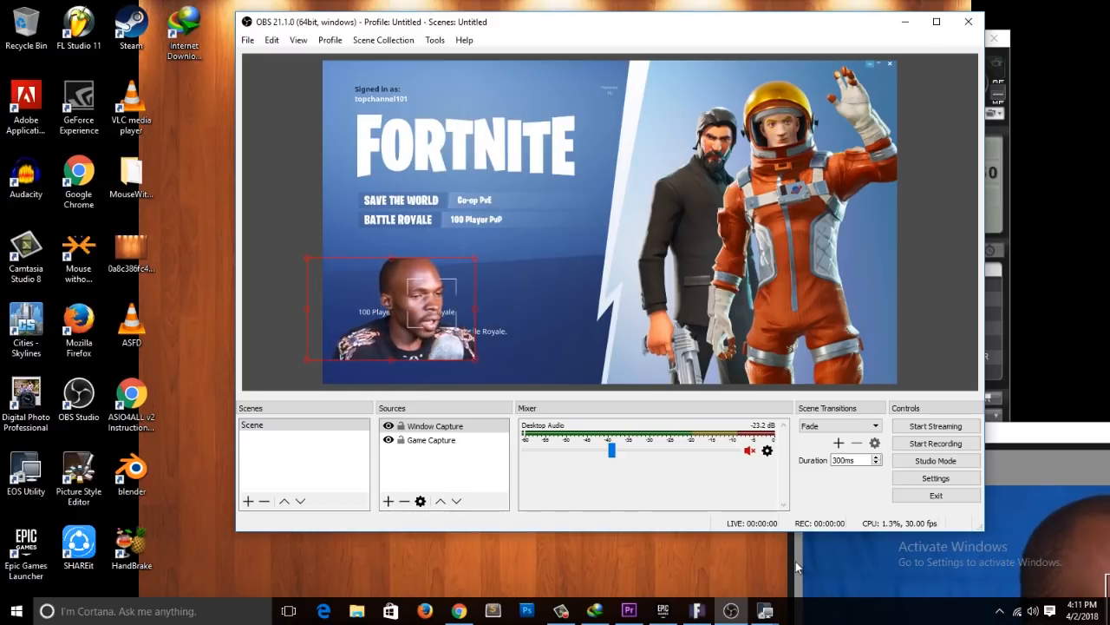
Step: Bring up the Fortnite window until its lobby loads, and switch back to OBS to check the captured scene
click(694, 610)
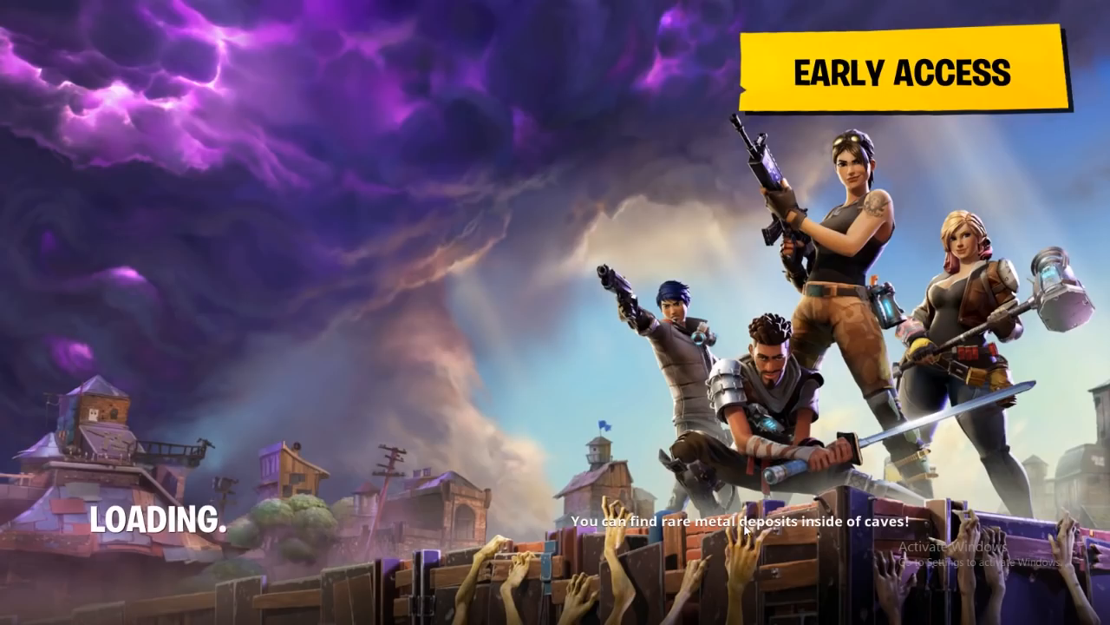
key(alt+Tab)
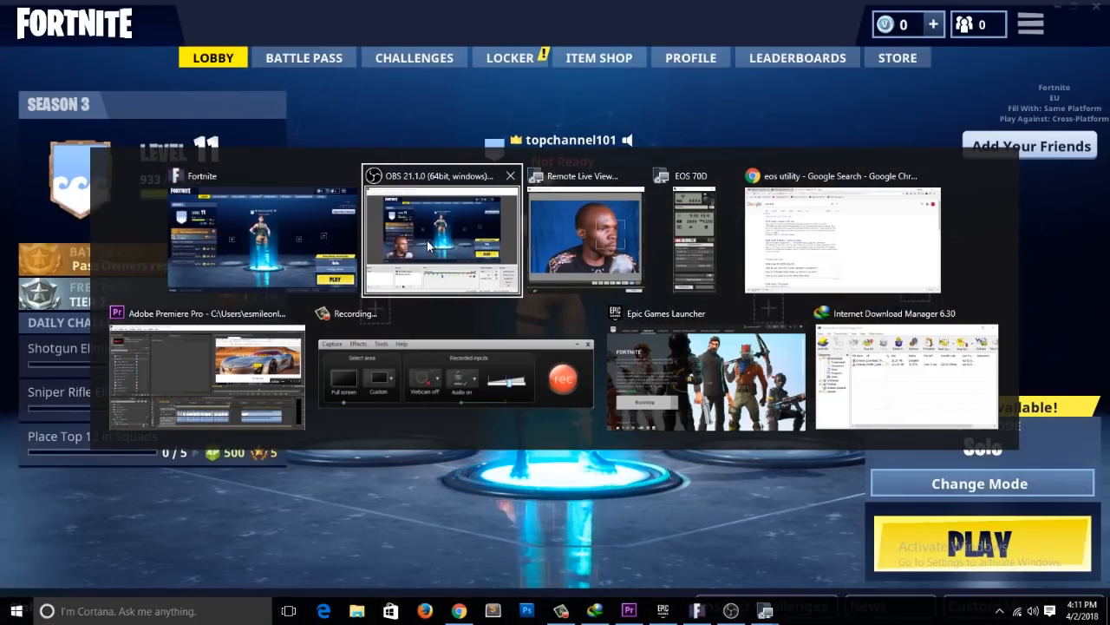
click(431, 241)
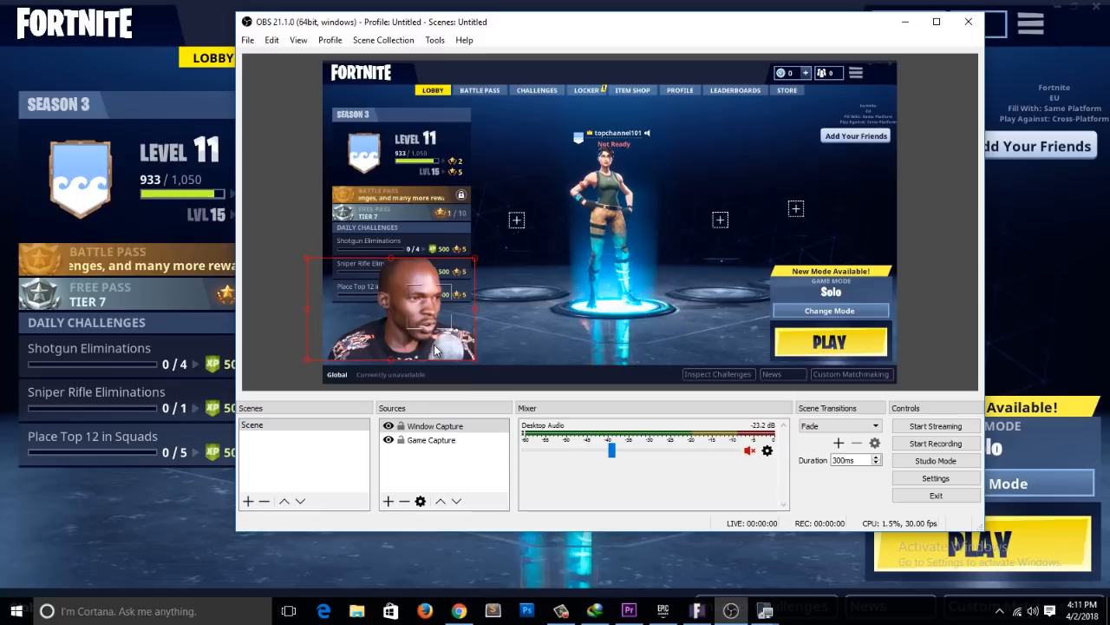
Step: Add an Image source to the scene under its default name, leaving its properties open
right_click(413, 479)
right_click(400, 454)
mouse_move(442, 462)
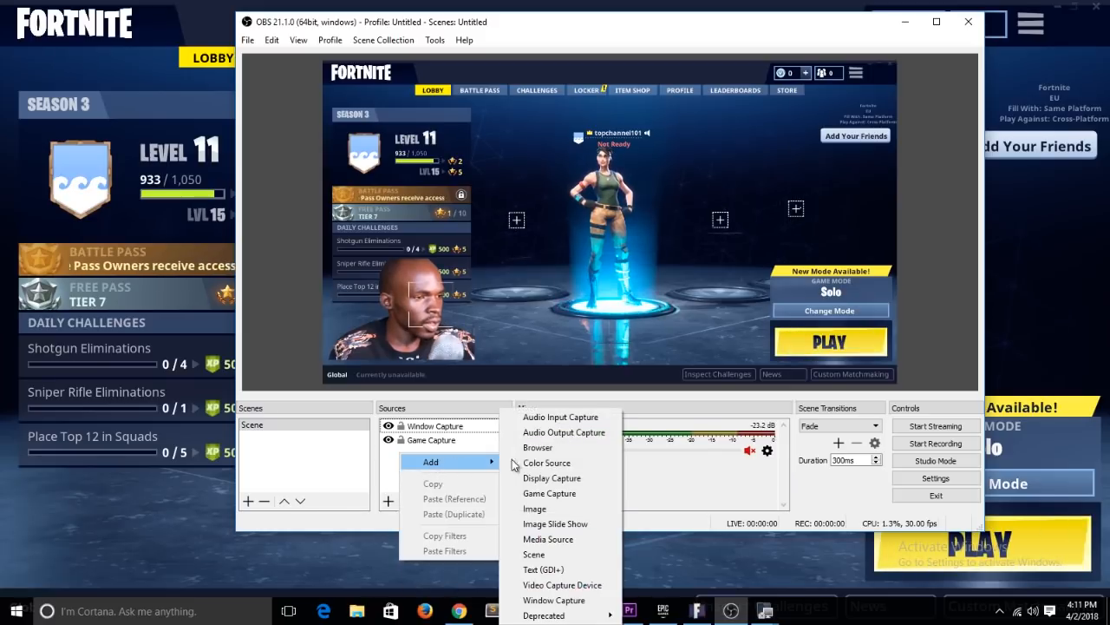
click(551, 510)
click(640, 373)
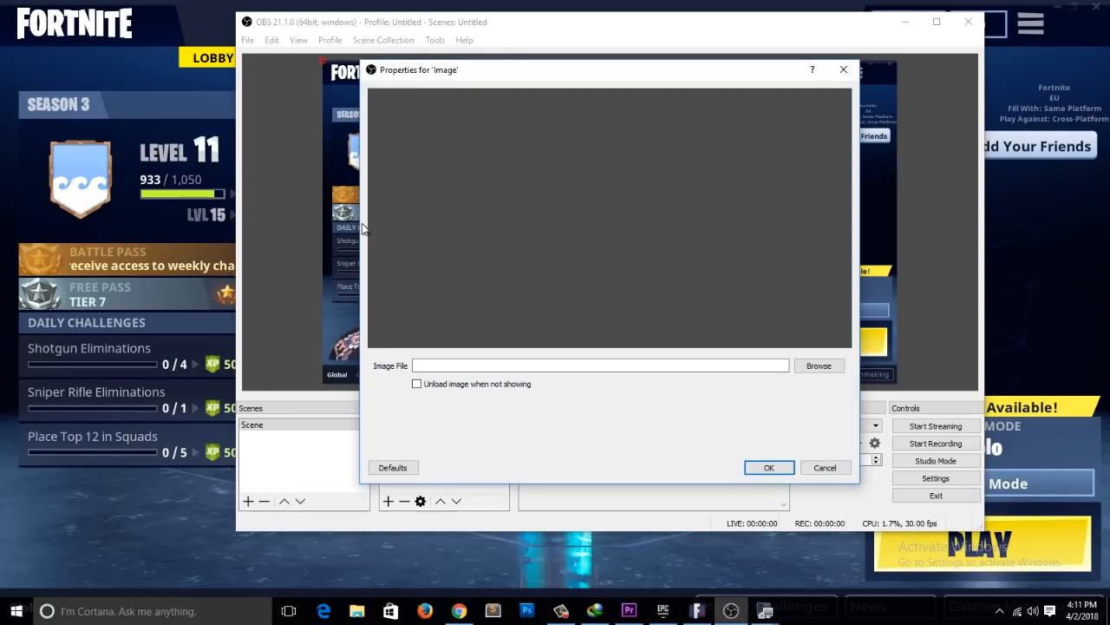
Step: Preview the 89 banner image from the Pictures folder in Internet Explorer, close the preview and minimize File Explorer
click(357, 610)
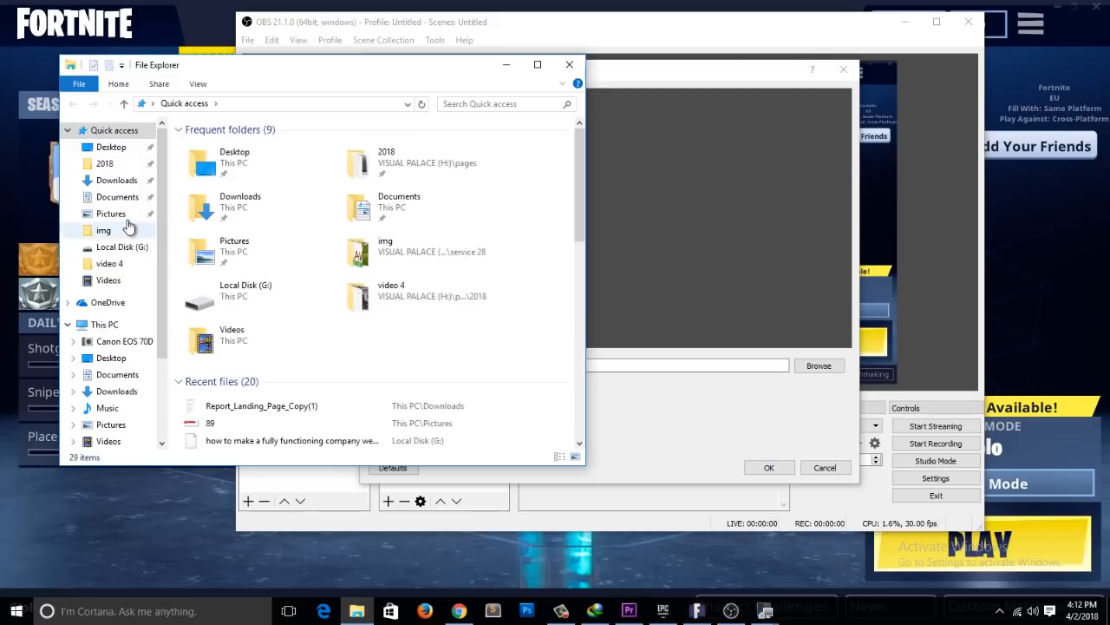
click(125, 217)
click(471, 193)
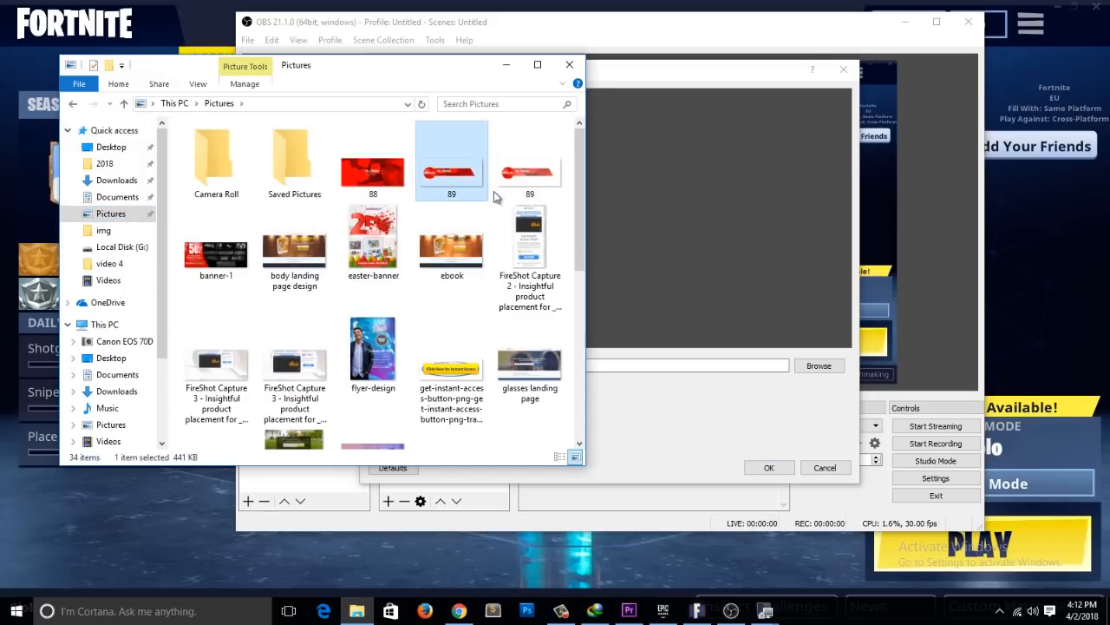
right_click(452, 179)
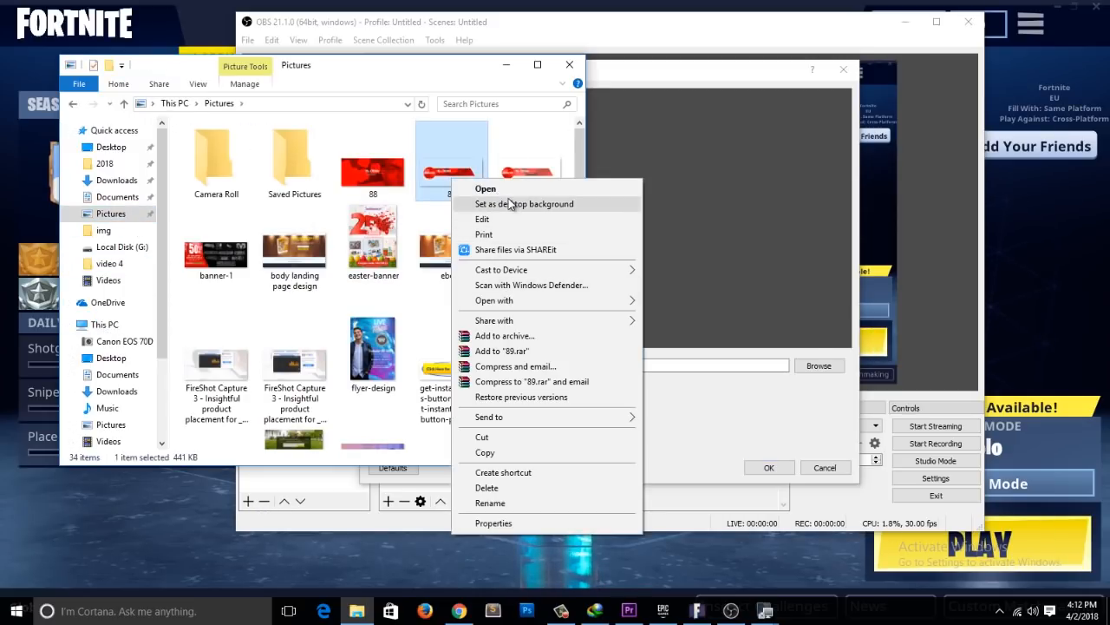
mouse_move(546, 303)
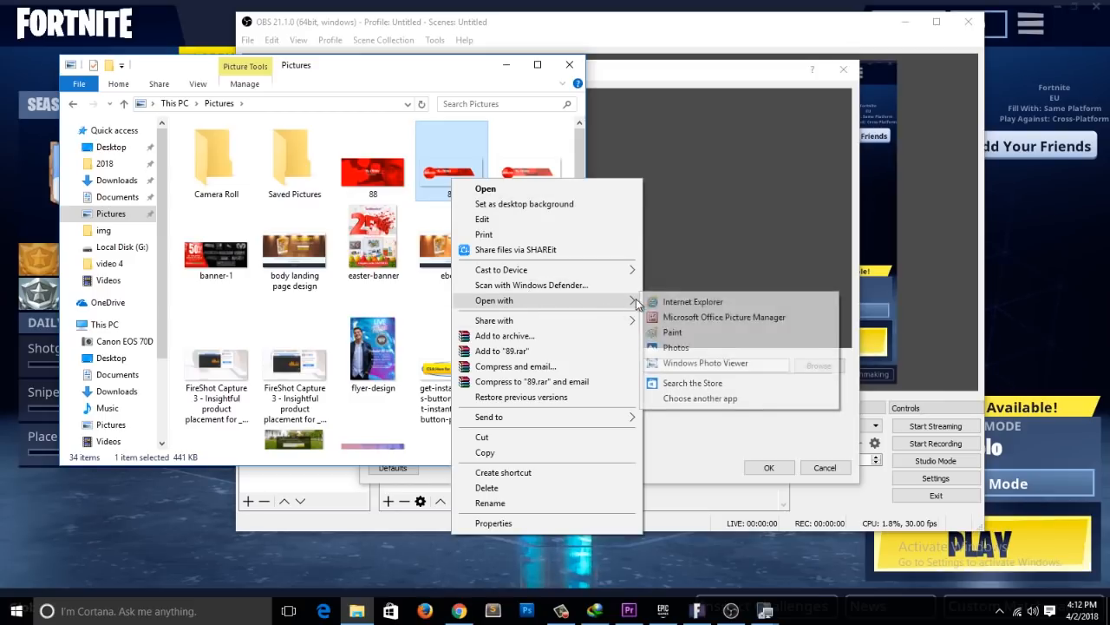
click(700, 303)
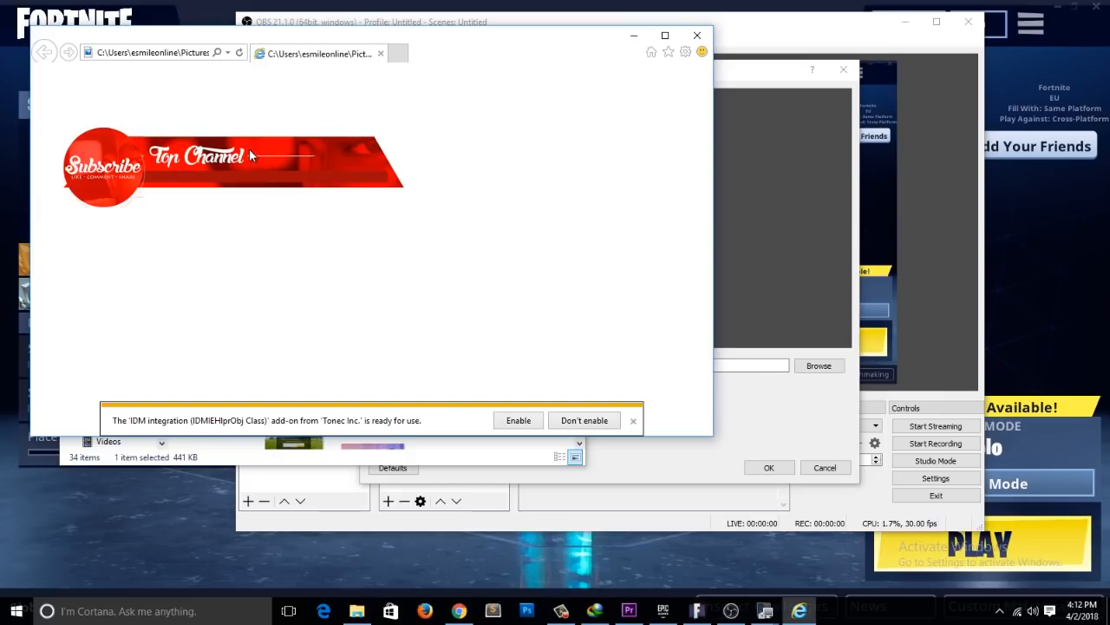
click(696, 35)
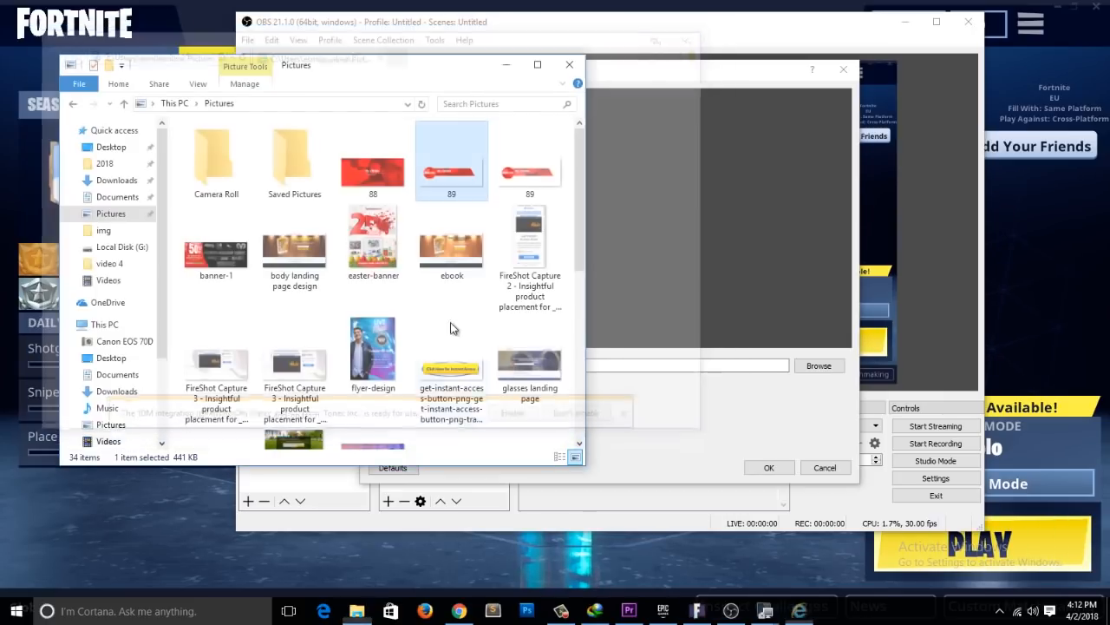
click(505, 65)
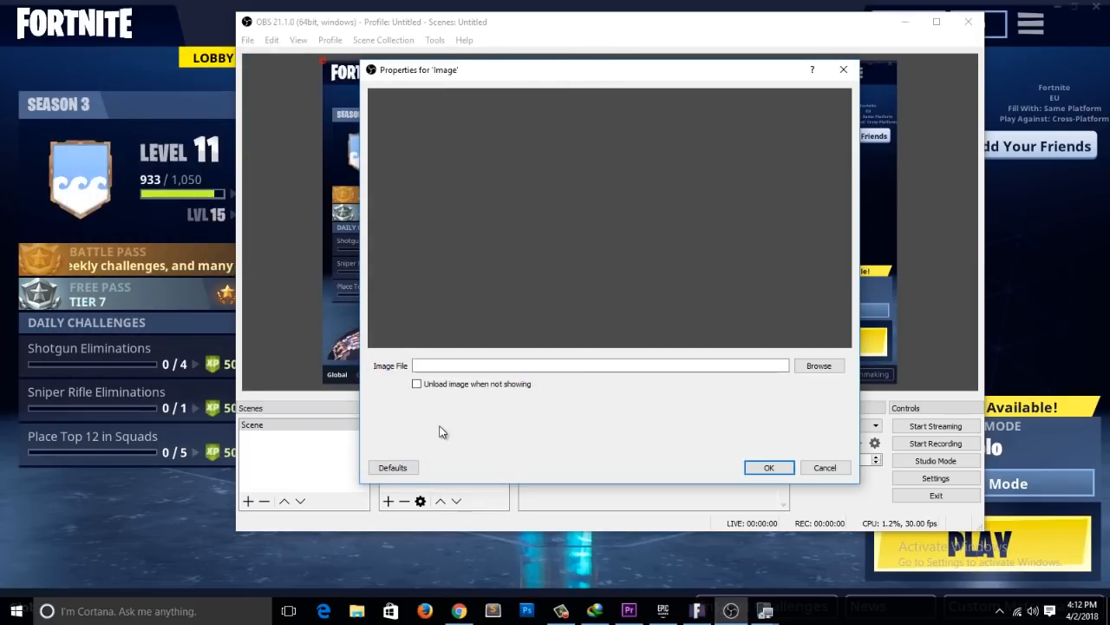
Step: Cancel the Image source's properties and remove that empty source from the scene
click(825, 467)
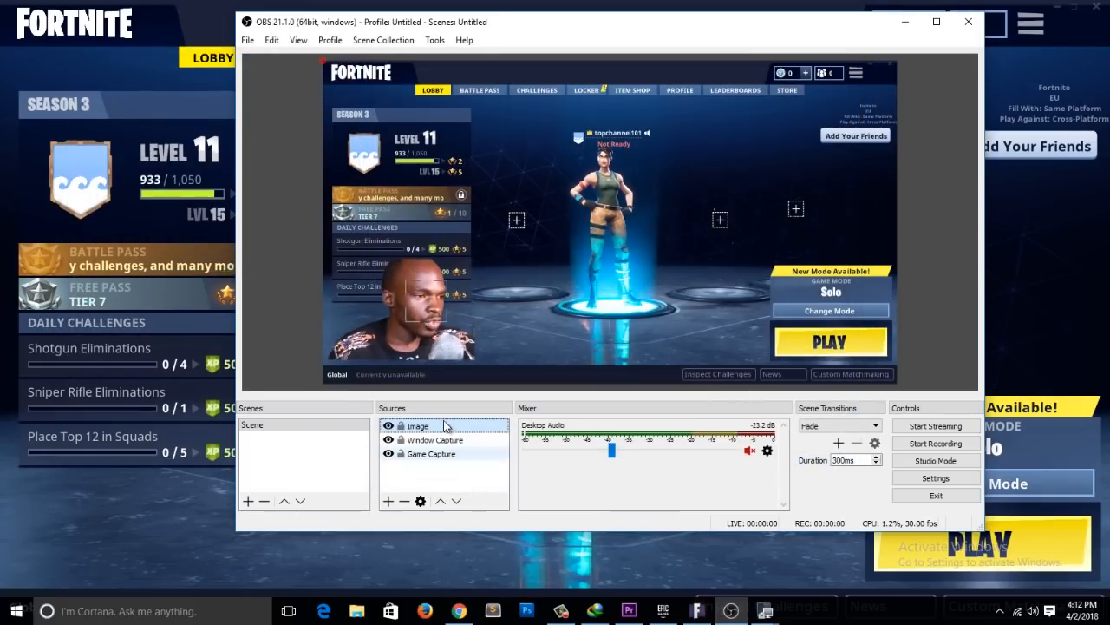
click(404, 500)
click(621, 297)
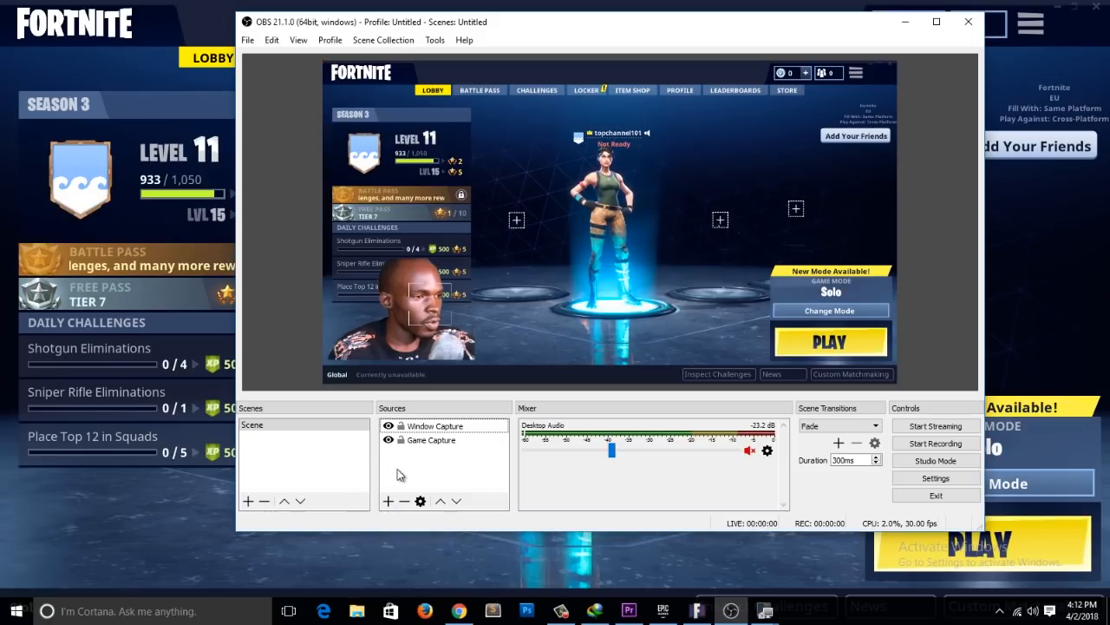
Step: Add an Image source under its default name, using 89.gif from the Pictures folder as its file
right_click(399, 468)
mouse_move(450, 481)
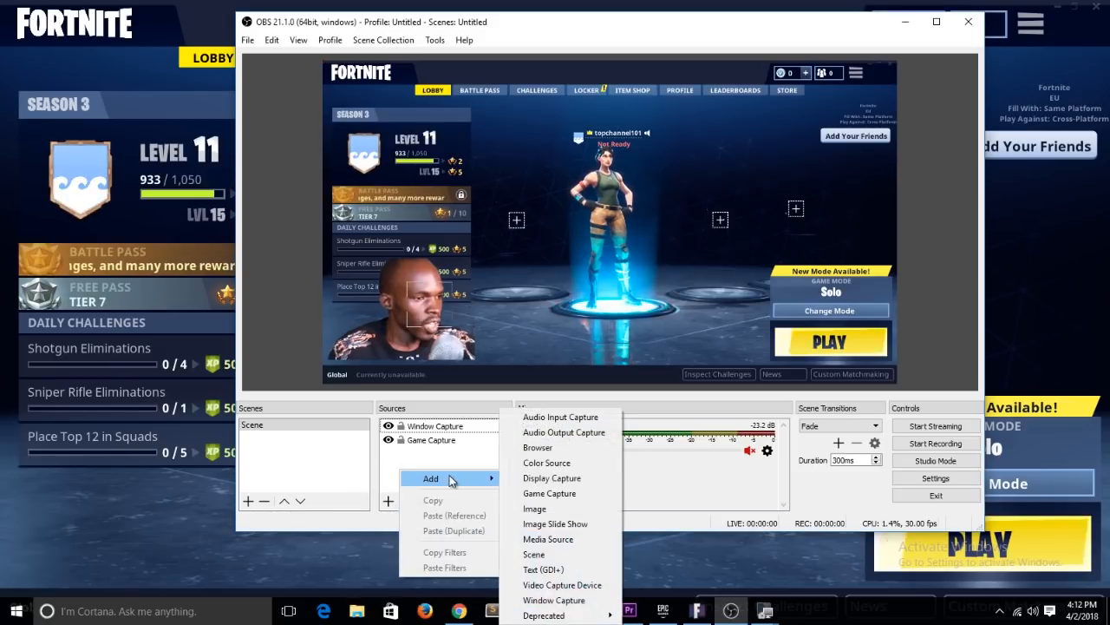
click(547, 509)
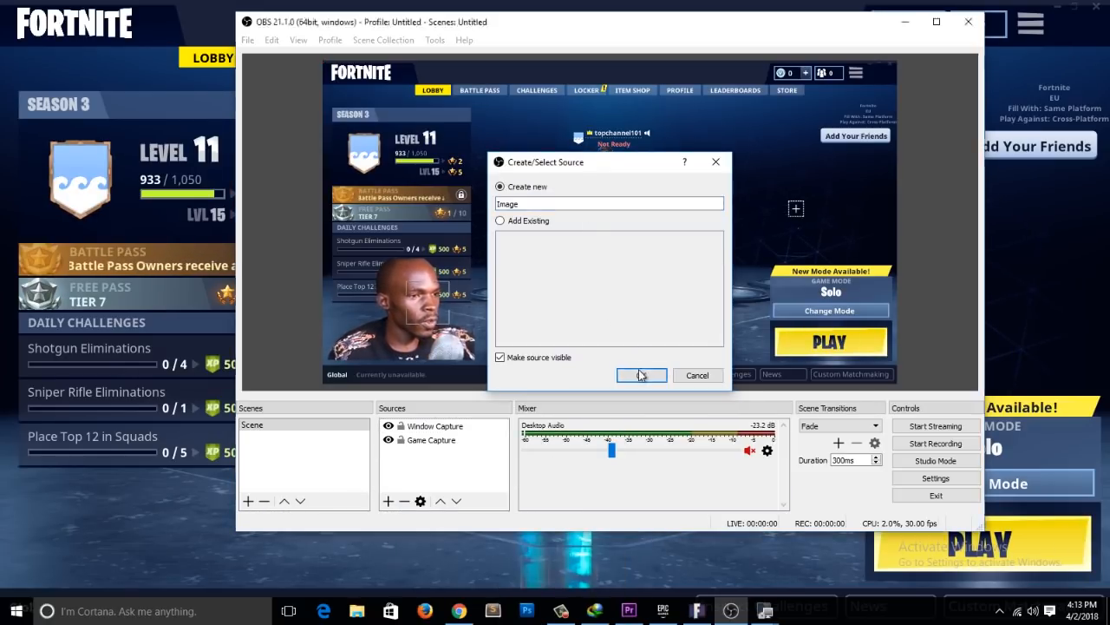
click(640, 374)
click(822, 366)
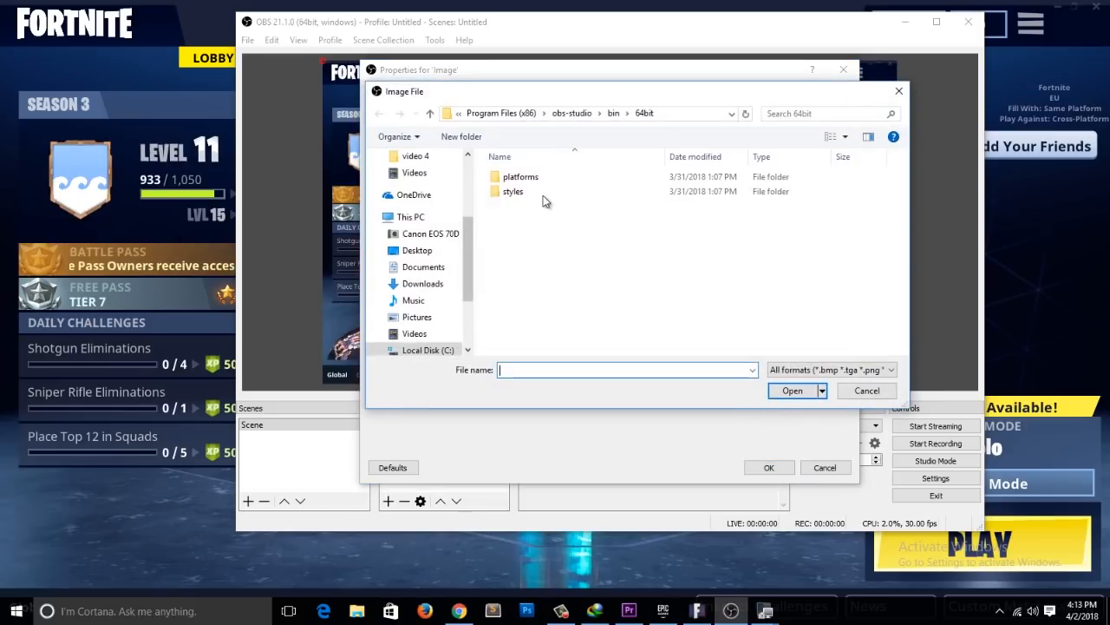
click(421, 318)
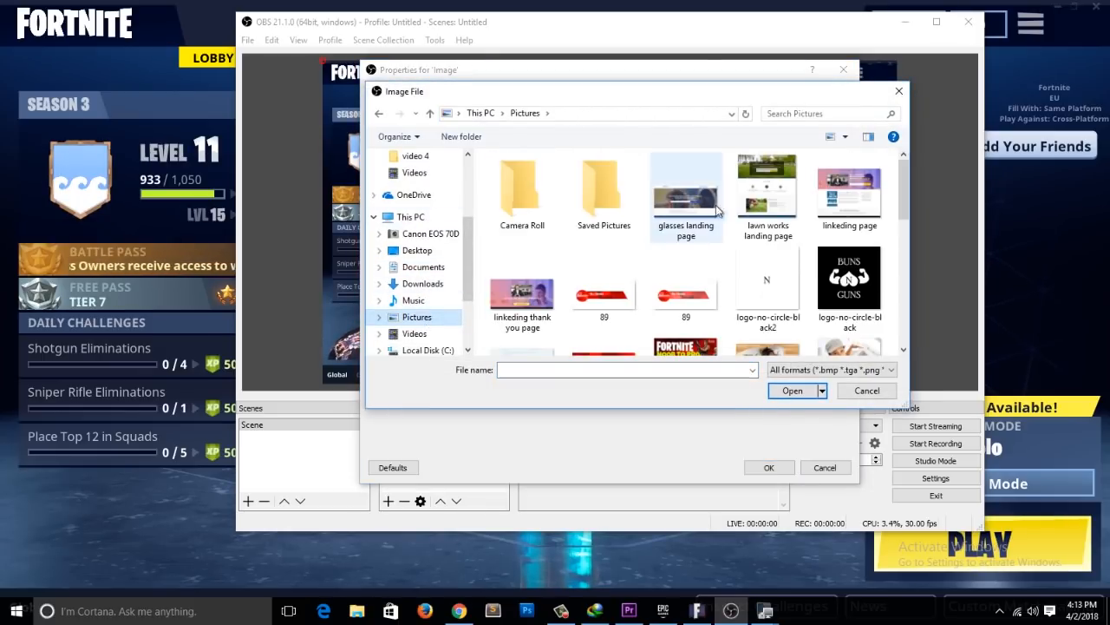
double_click(585, 300)
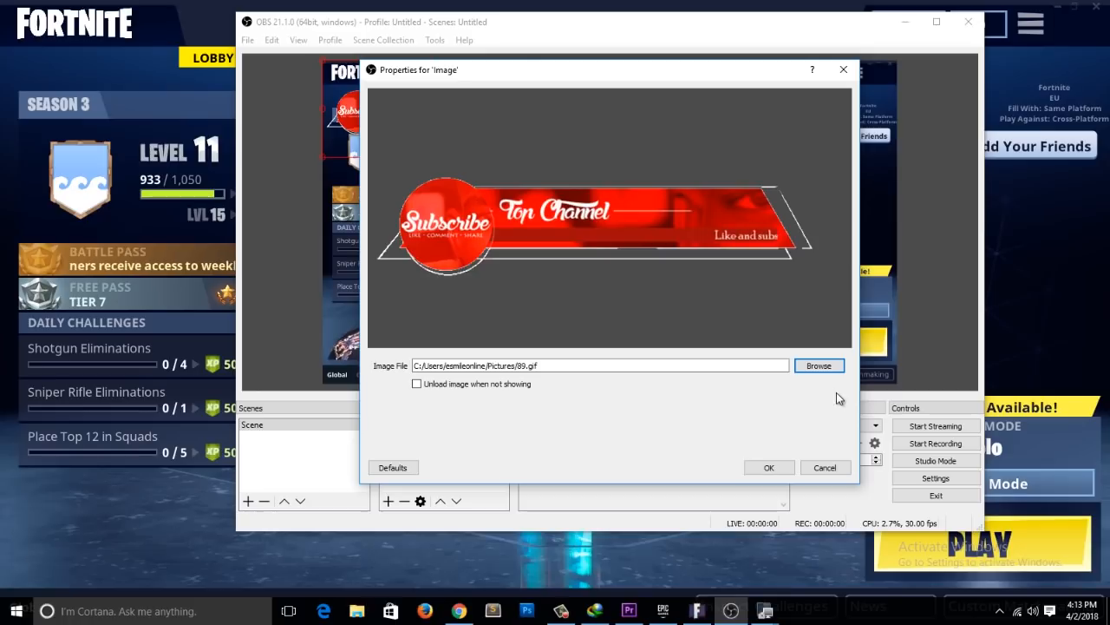
click(786, 463)
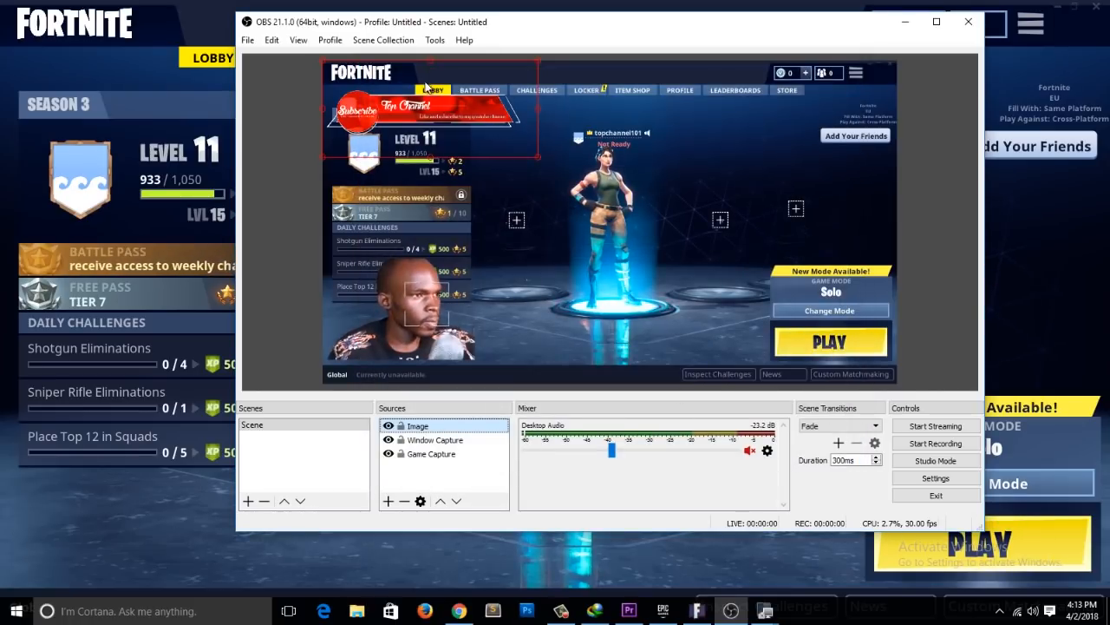
Step: Place the subscribe banner in the lower-left corner of the scene and reposition the camera overlay just above it
drag(457, 185, 437, 373)
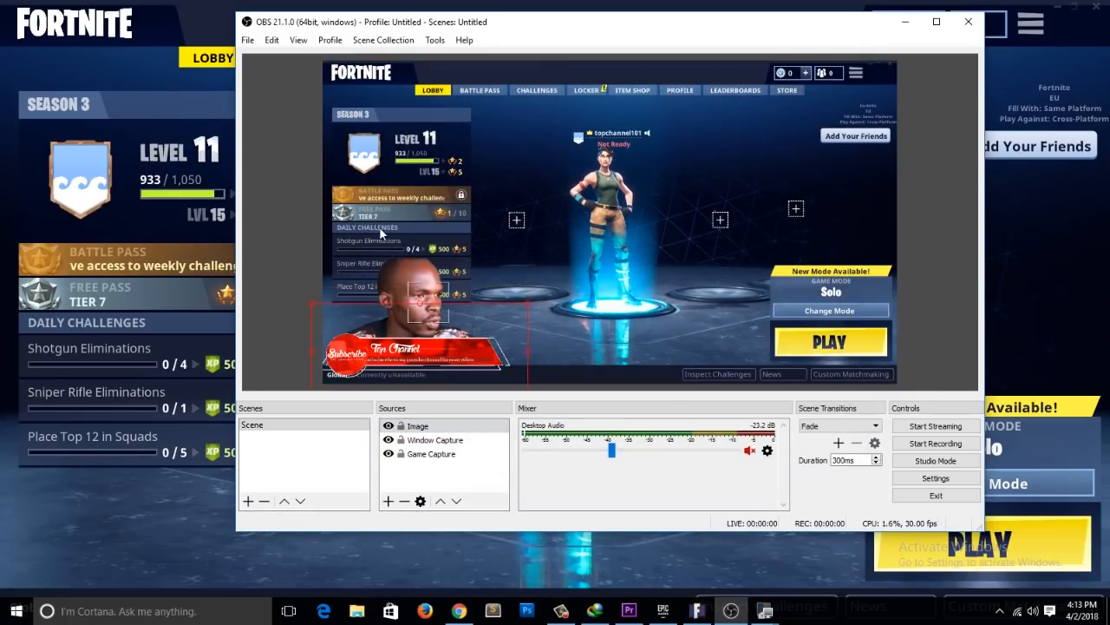
click(408, 272)
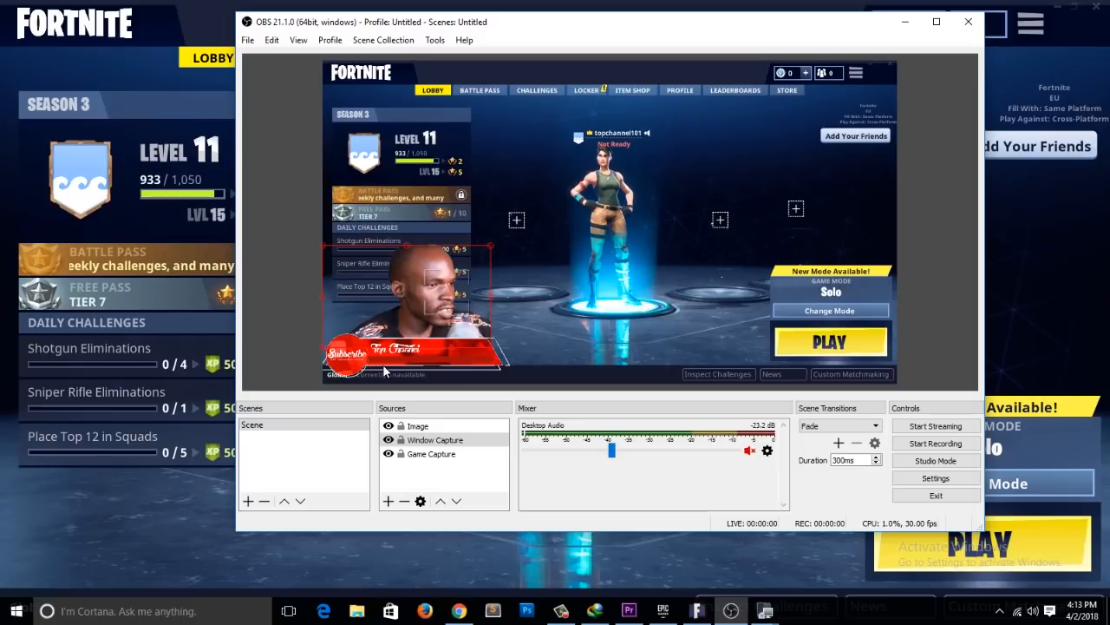
click(532, 355)
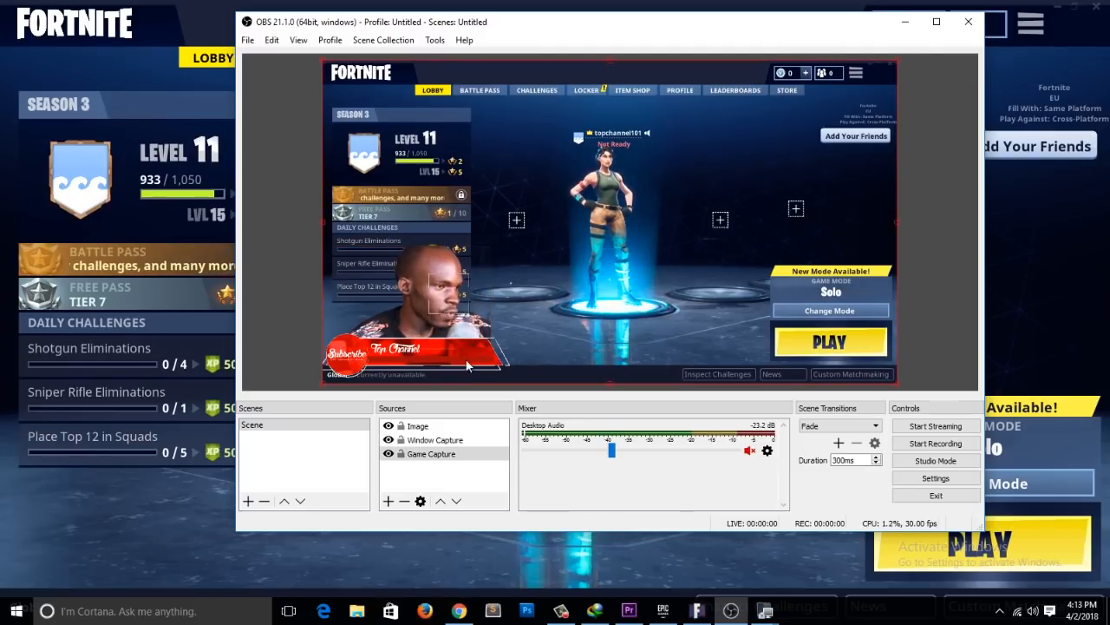
Step: Remove the Image source holding the subscribe banner from the scene
click(419, 360)
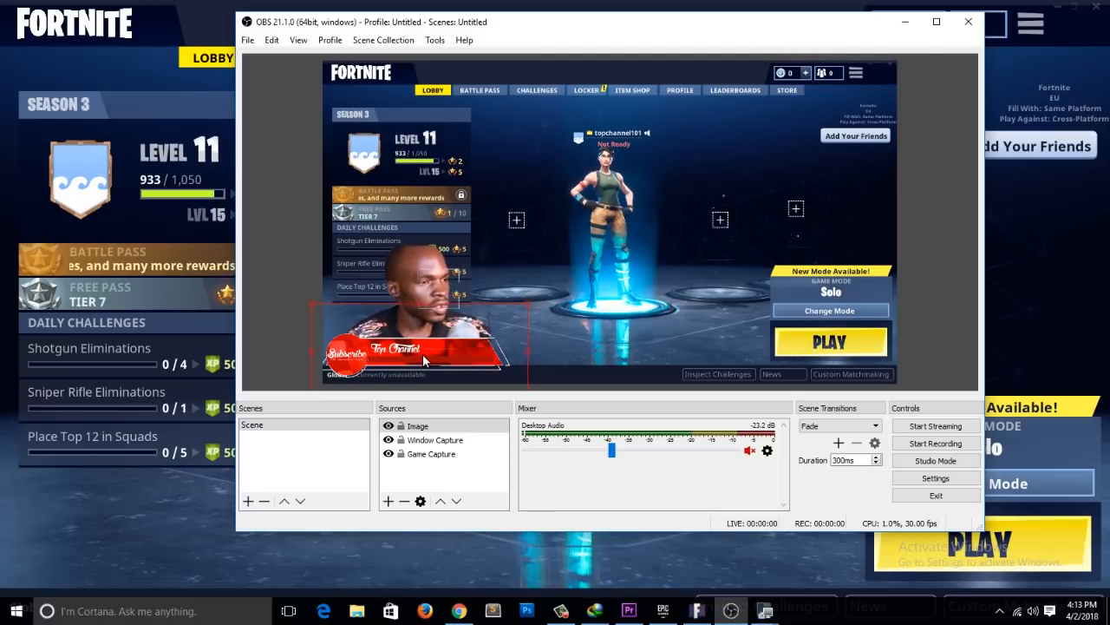
key(Delete)
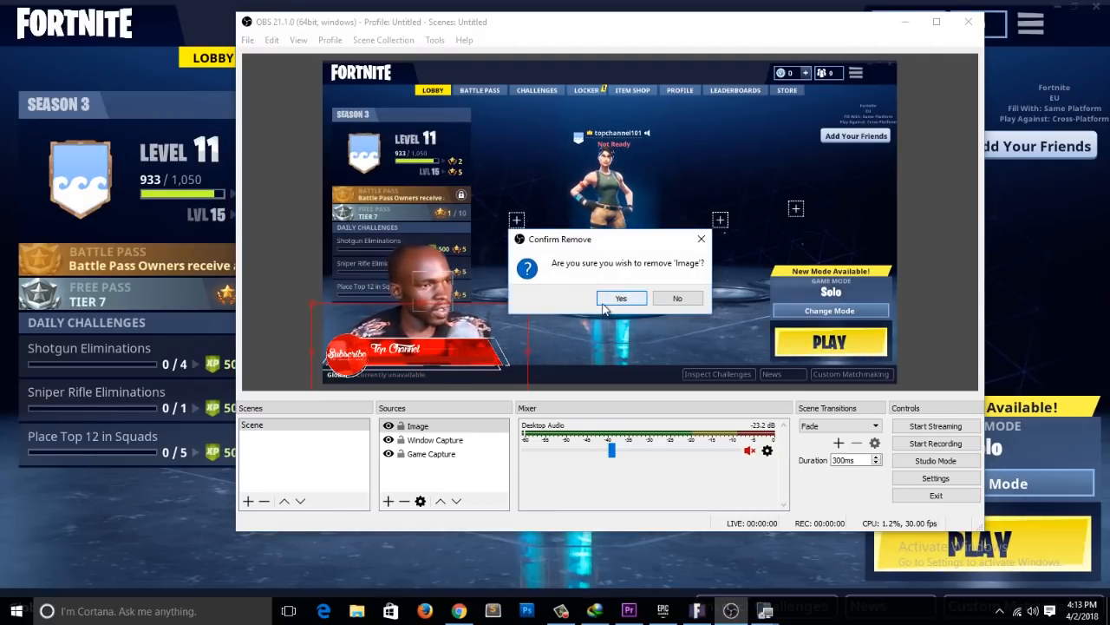
key(Return)
Step: Add a Media Source under its default name, using 89.gif from the Pictures folder as its local file
click(388, 501)
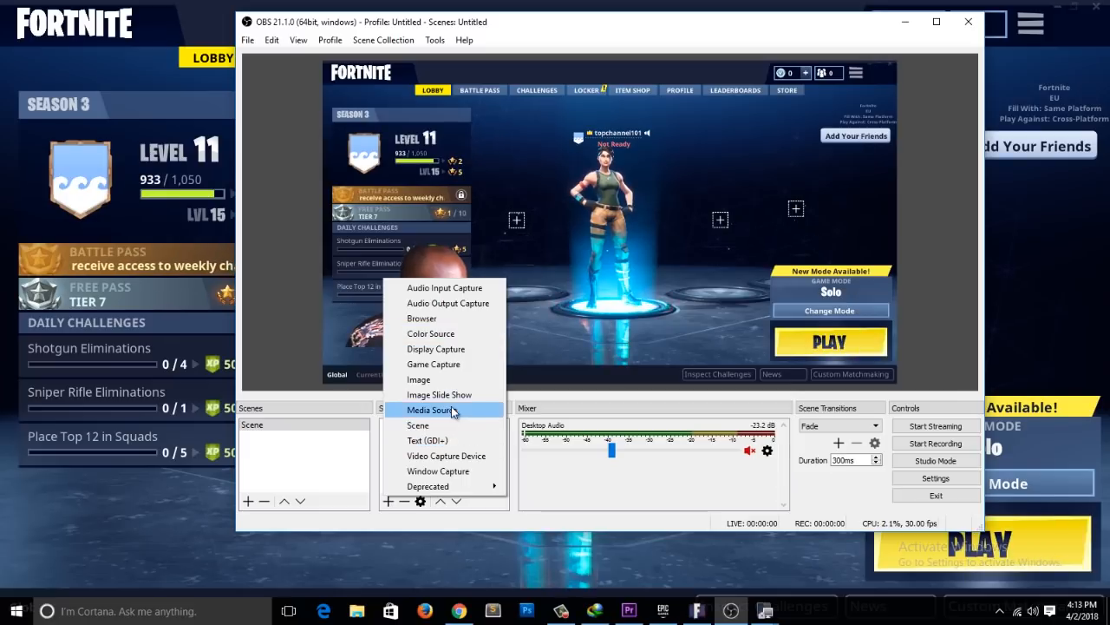
click(452, 409)
click(631, 375)
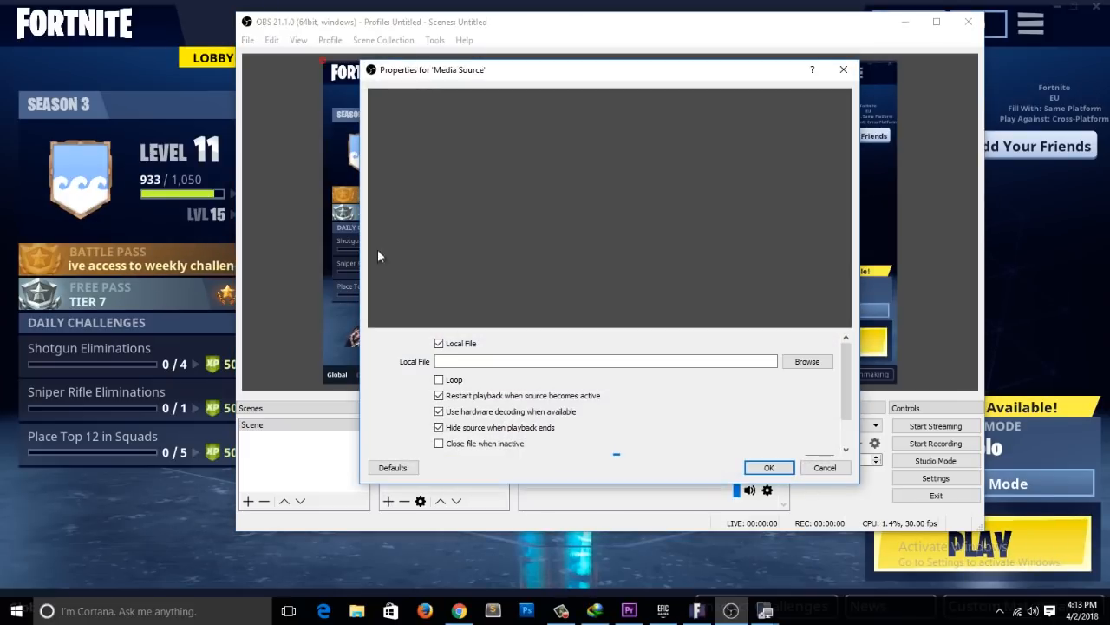
click(800, 361)
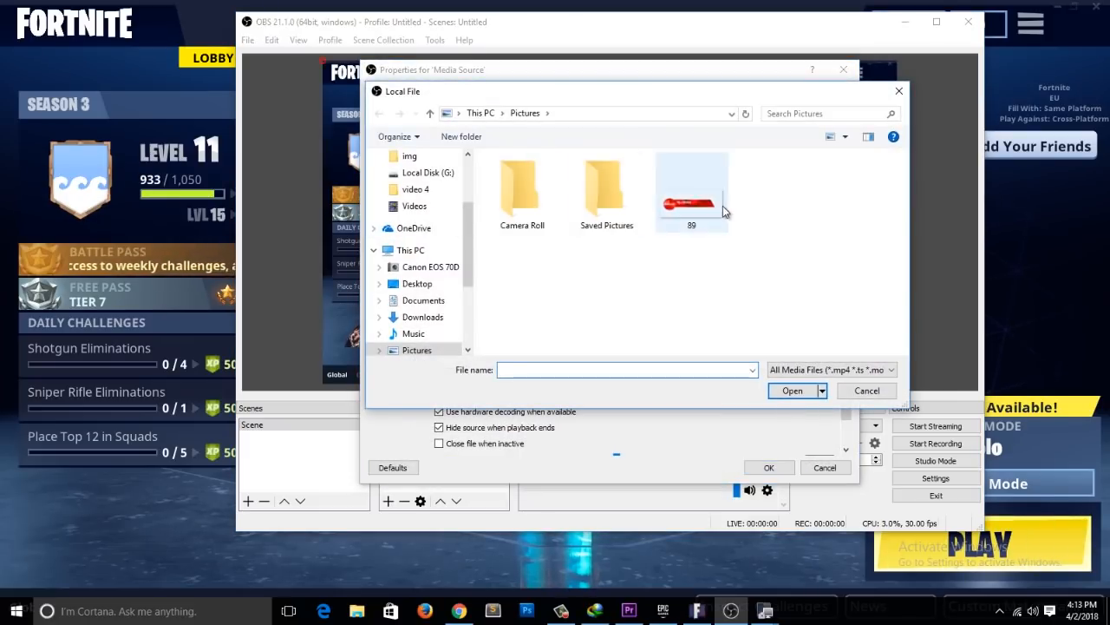
double_click(720, 217)
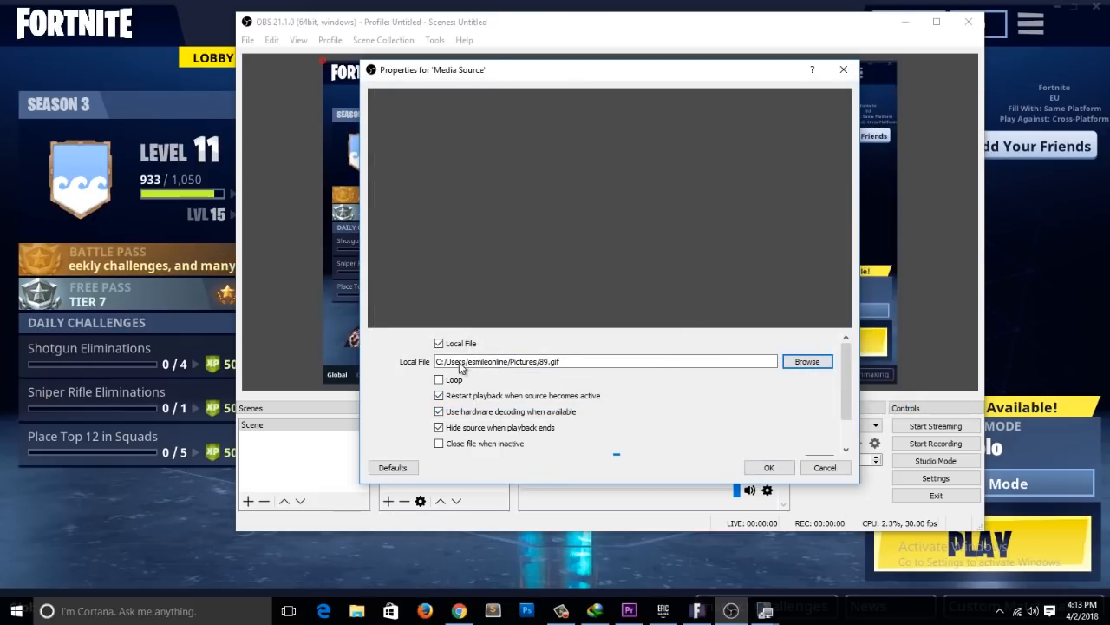
click(769, 467)
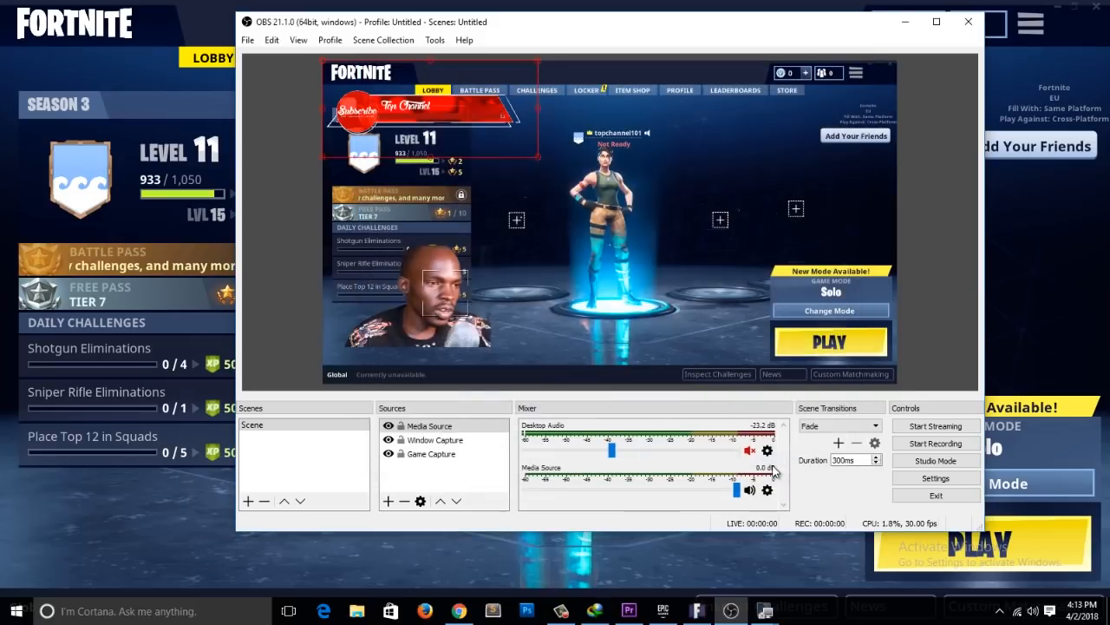
Step: Move the animated banner over the bottom of the camera overlay and enable Loop for the Media Source
drag(446, 111, 446, 345)
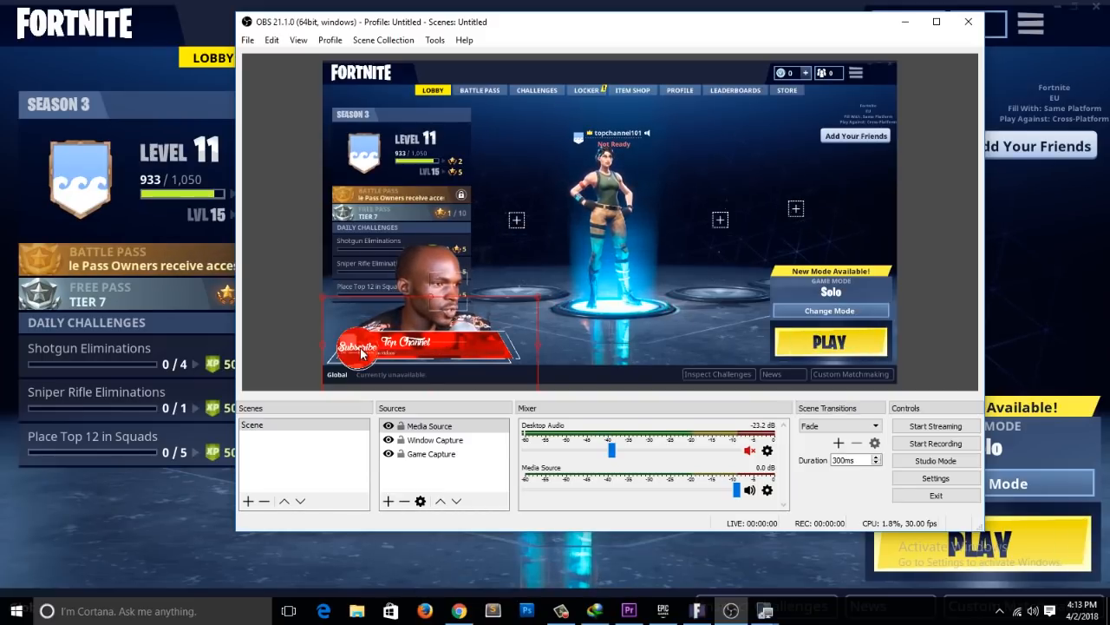
double_click(431, 427)
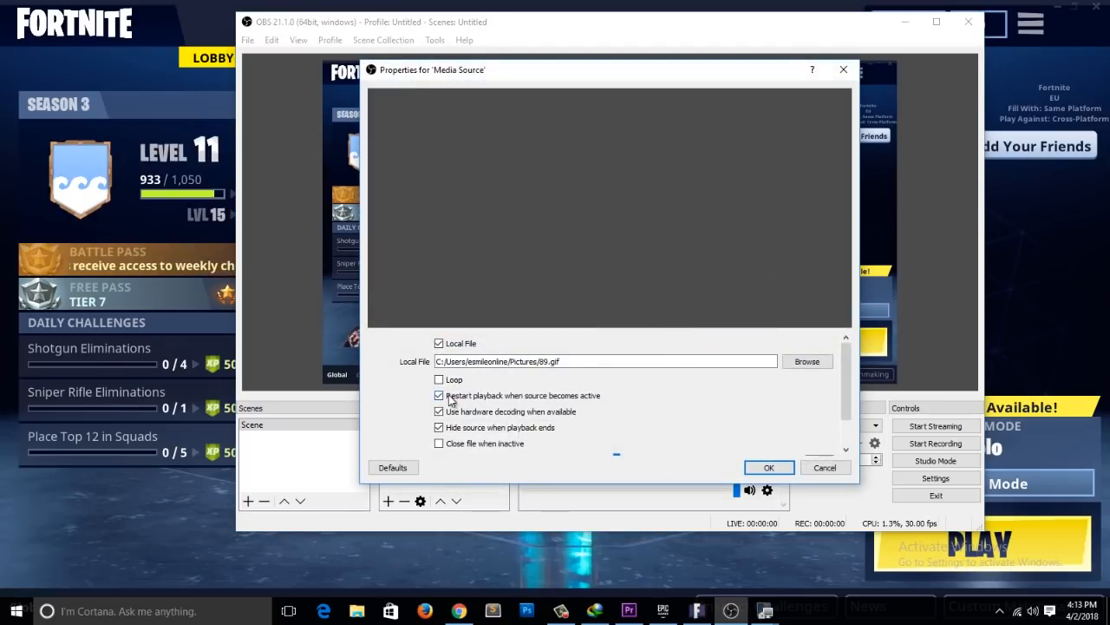
click(769, 468)
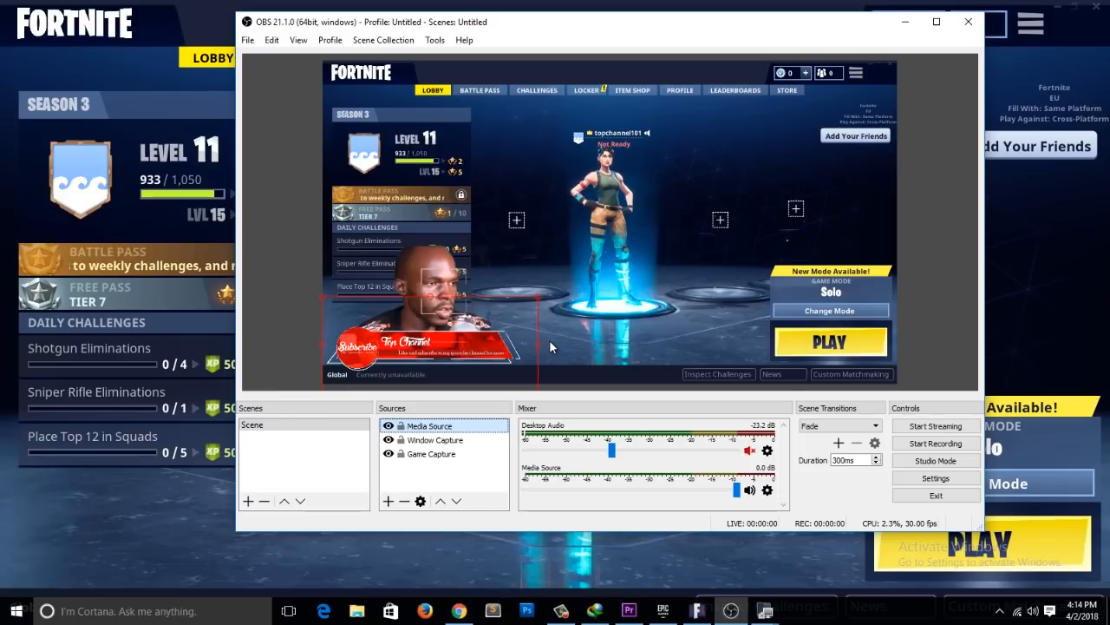
Step: Enlarge the camera overlay slightly so that its lower edge sits behind the subscribe banner
click(463, 282)
drag(491, 245, 500, 245)
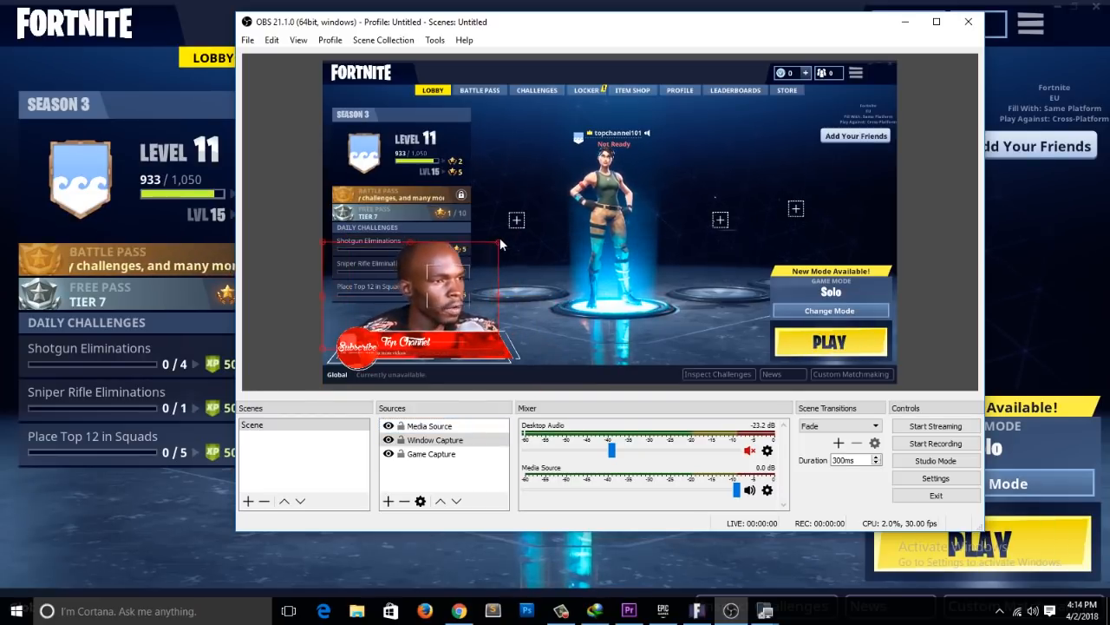
drag(535, 293, 648, 236)
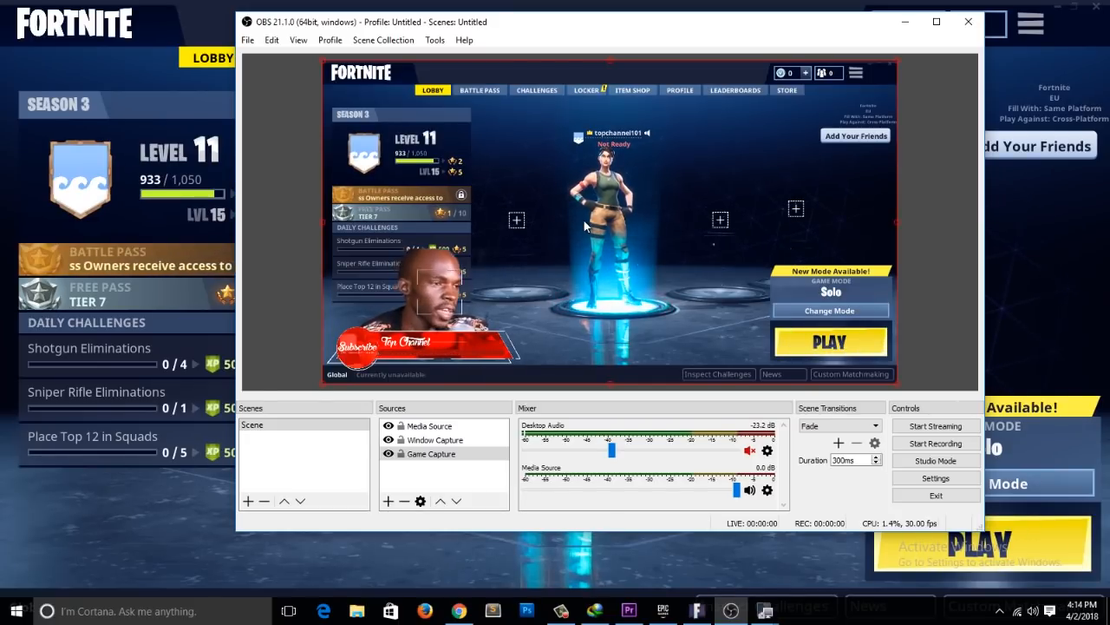
Step: Add an Audio Input Capture source under its default name with the Default device, and hide it in the scene
click(389, 500)
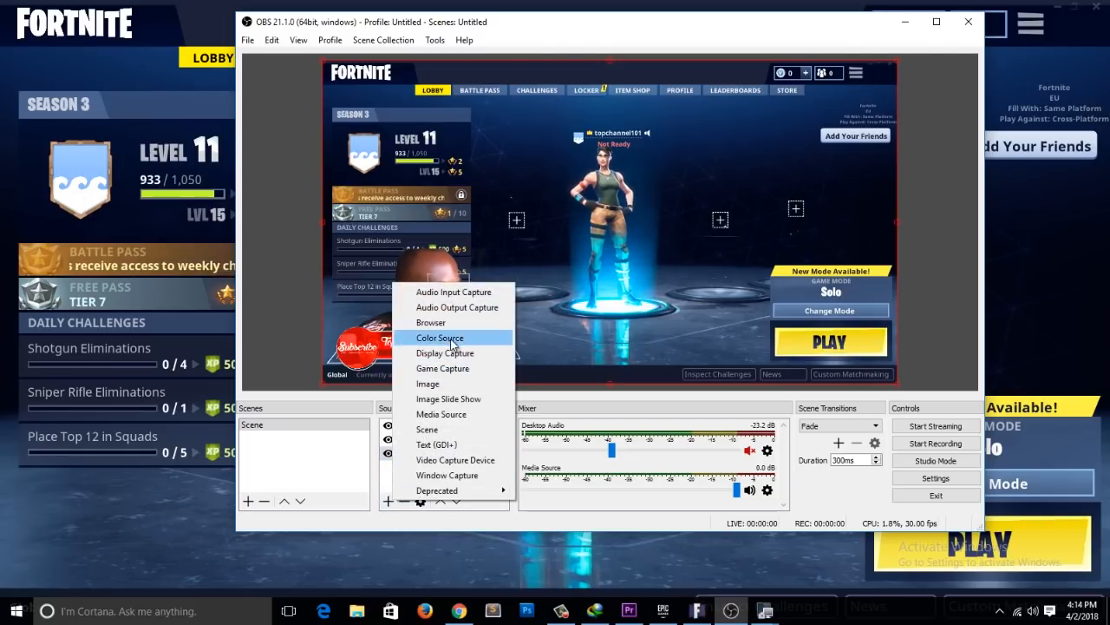
click(453, 291)
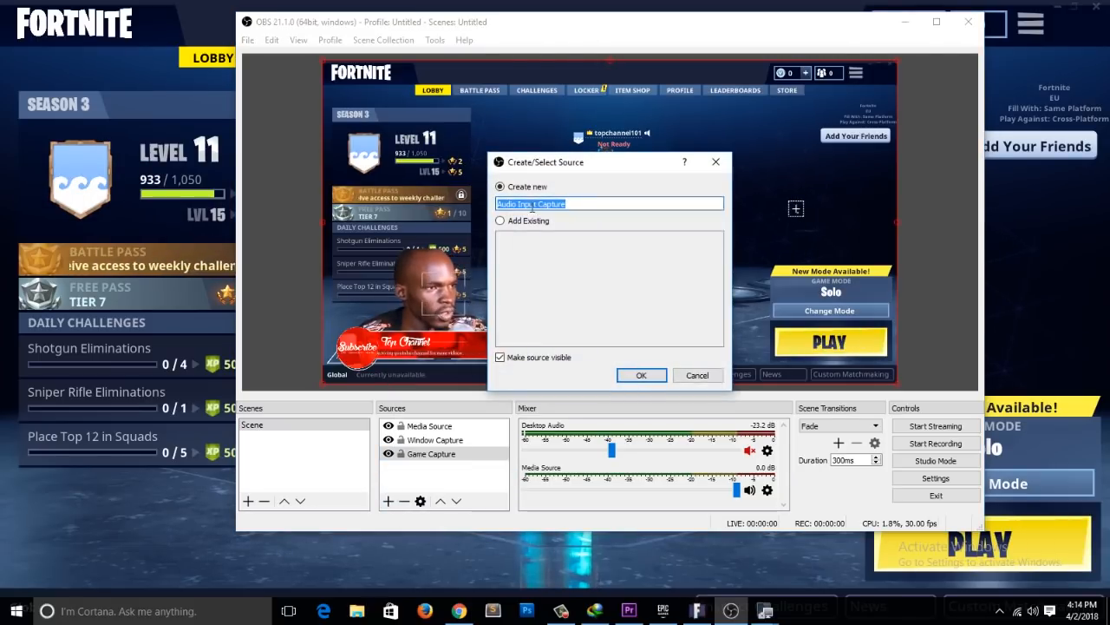
click(634, 375)
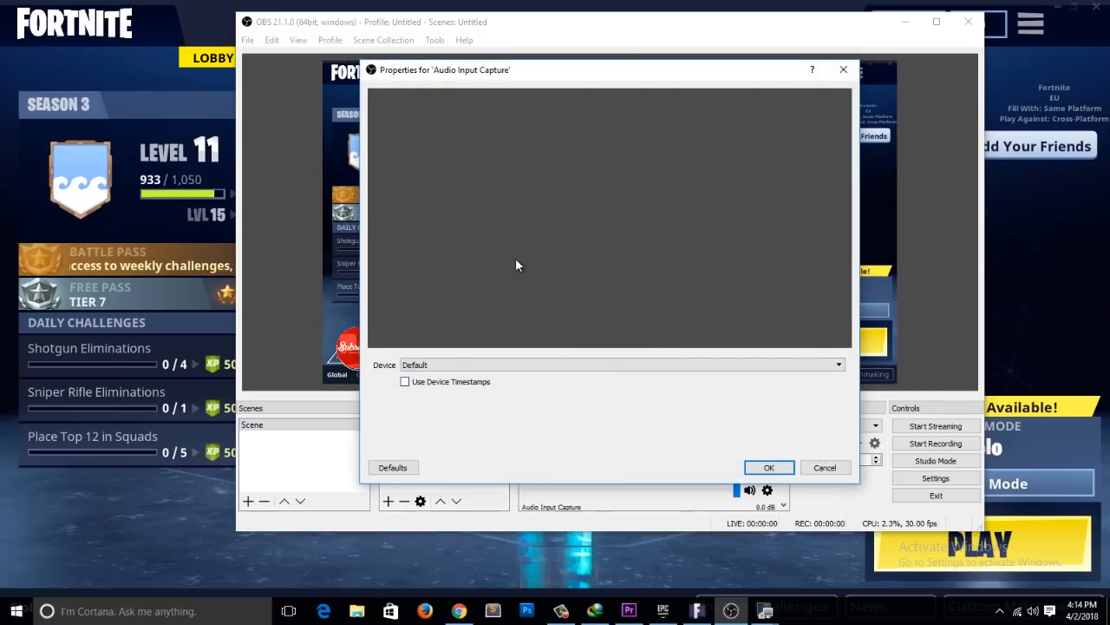
click(567, 364)
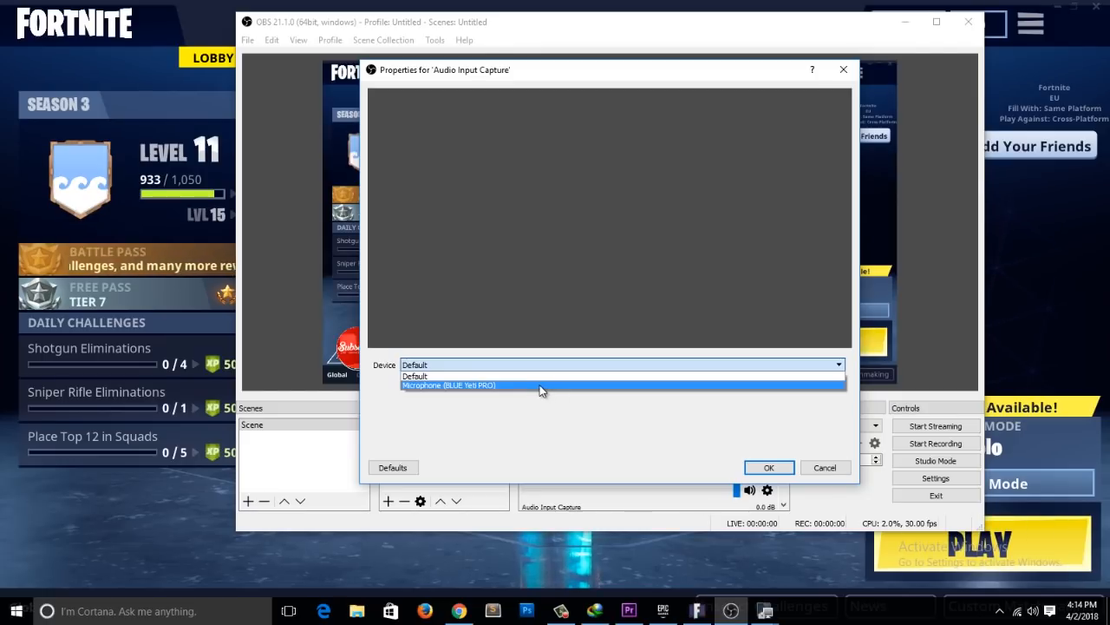
click(545, 431)
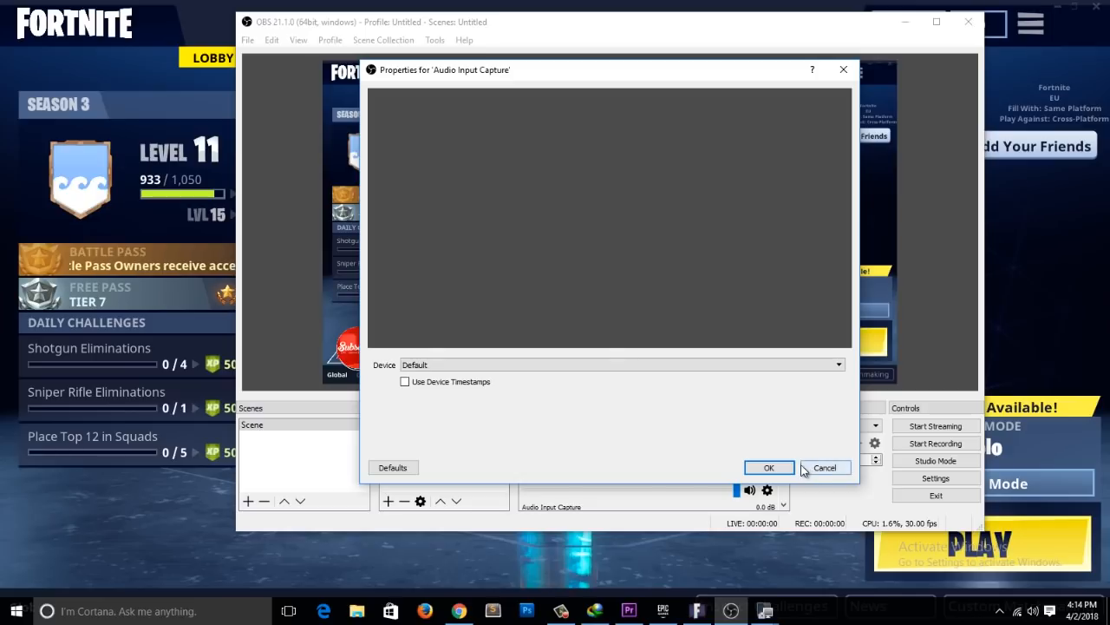
click(769, 468)
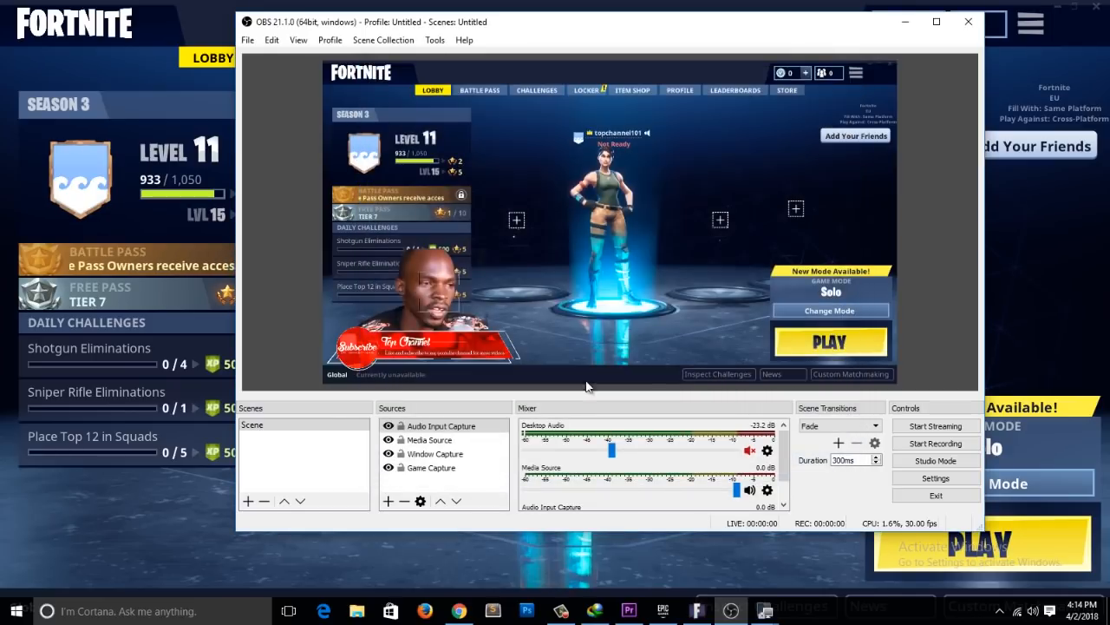
click(389, 426)
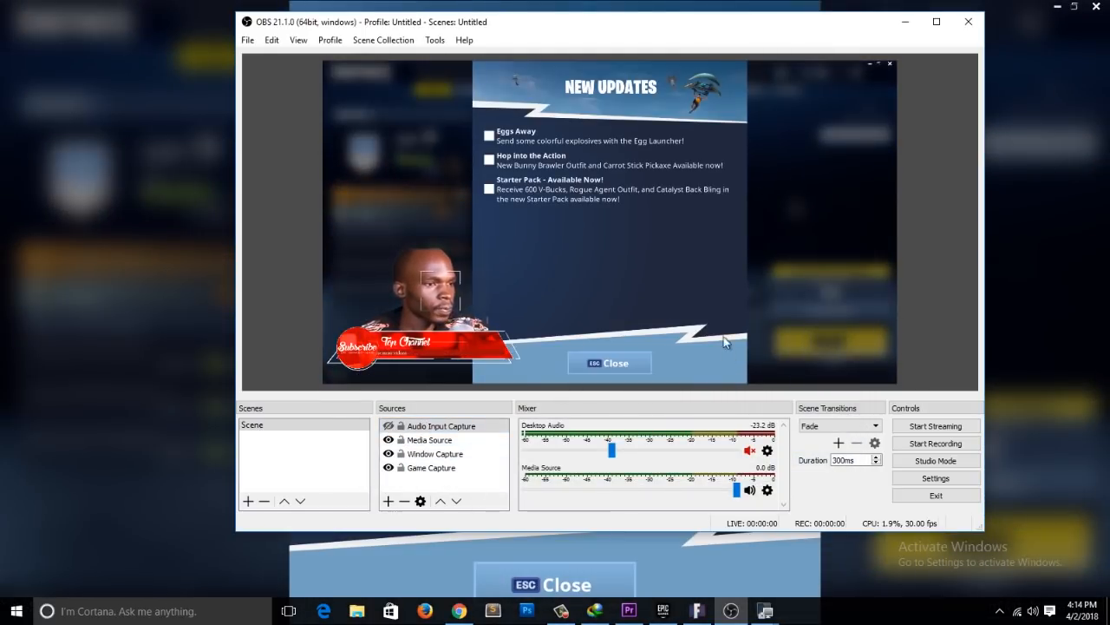
Step: Dismiss Fortnite's New Updates notice and add a Display Capture source for Display 0 under its default name, with the cursor captured
click(539, 595)
key(alt+Tab)
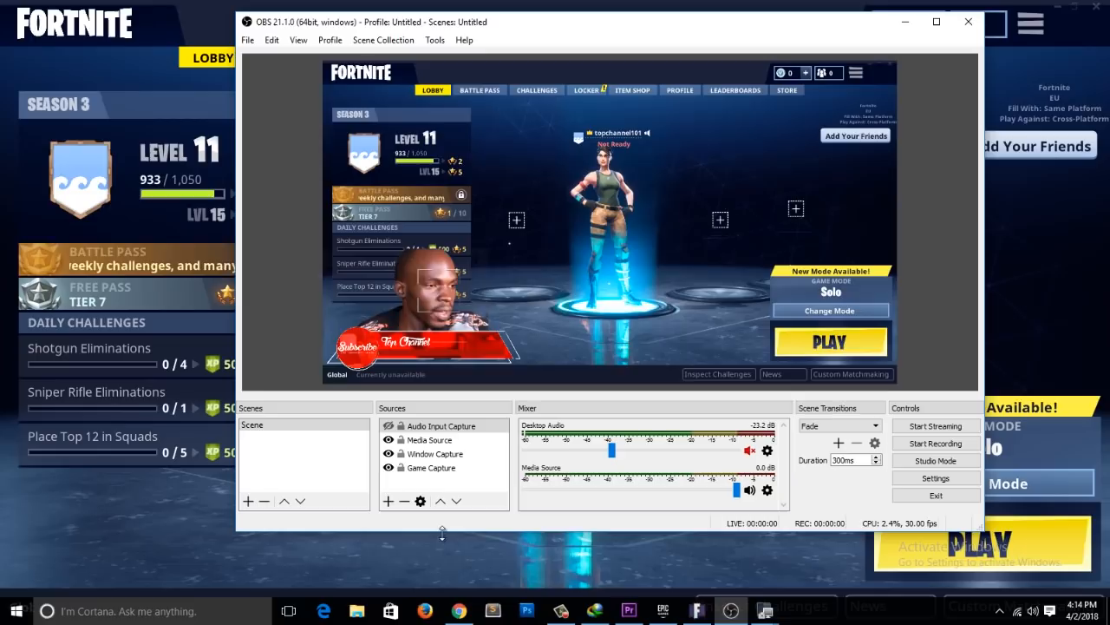
click(388, 501)
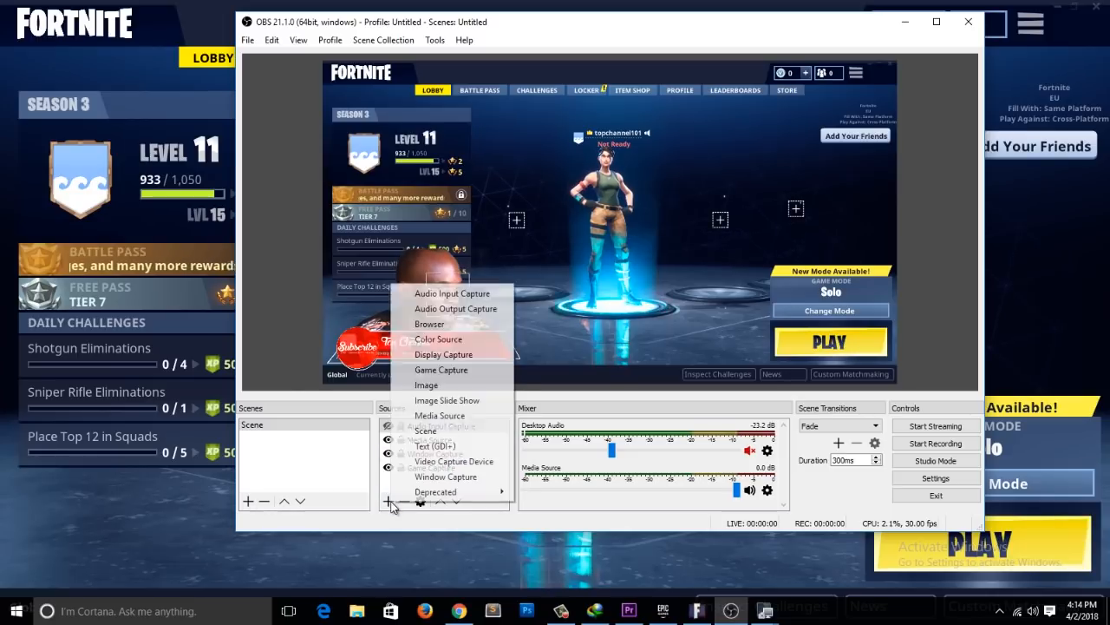
click(450, 354)
click(639, 374)
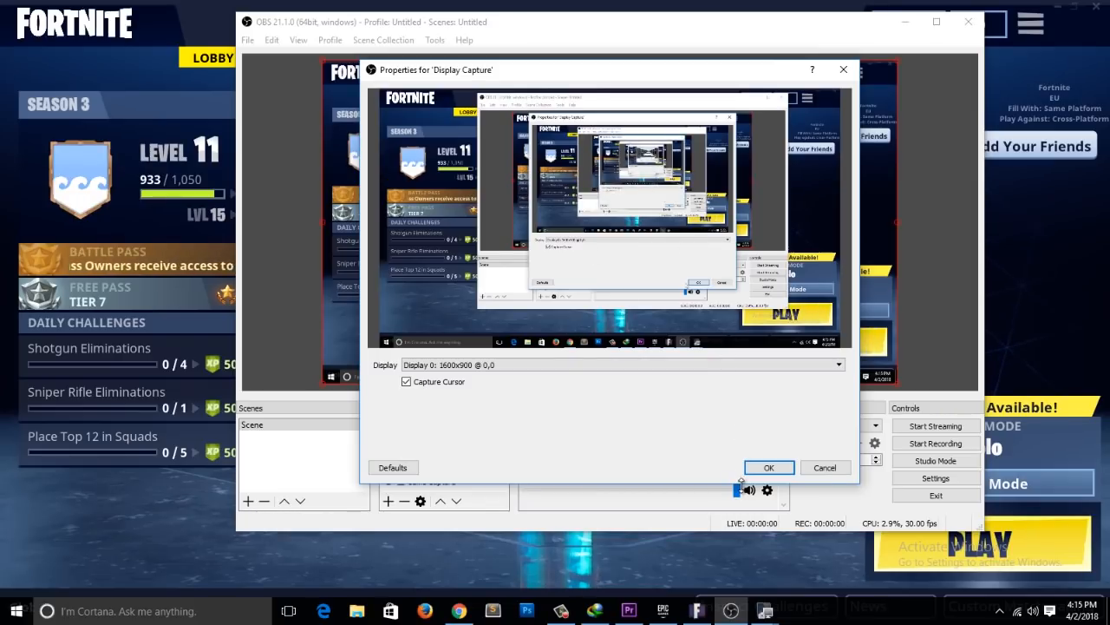
click(766, 468)
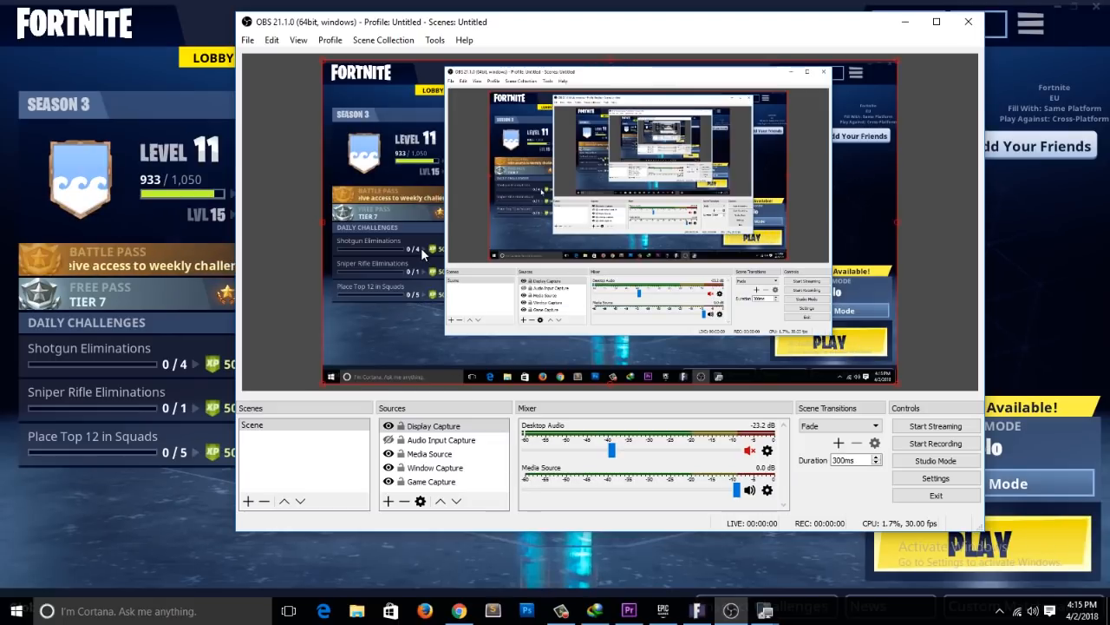
Step: Minimize the Fortnite window and move Display Capture directly below Window Capture in the source order
click(1057, 7)
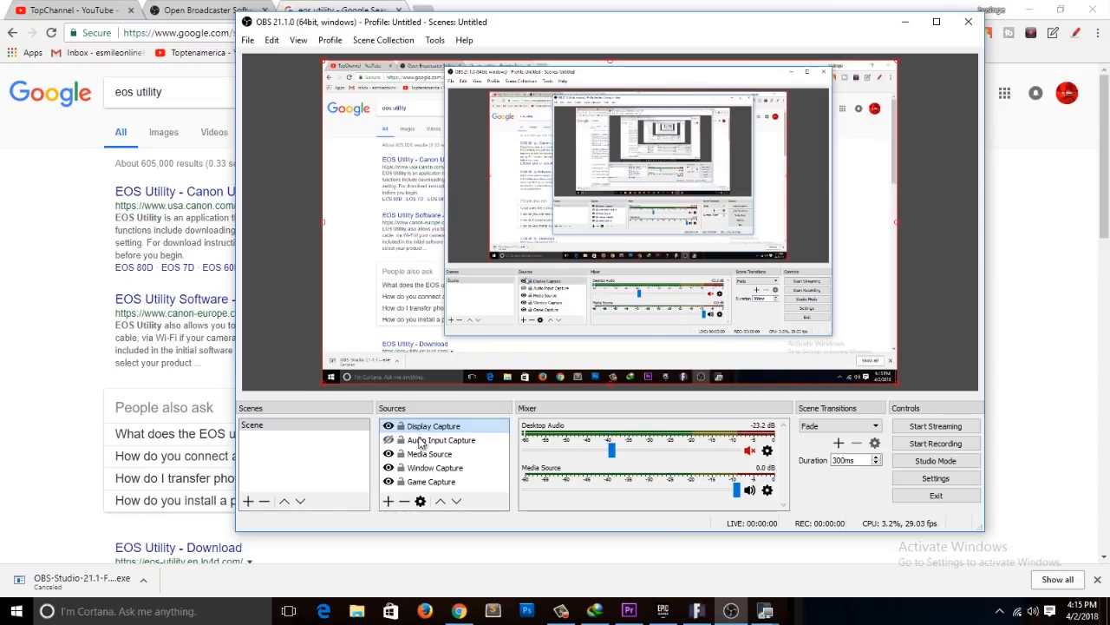
drag(422, 428, 429, 471)
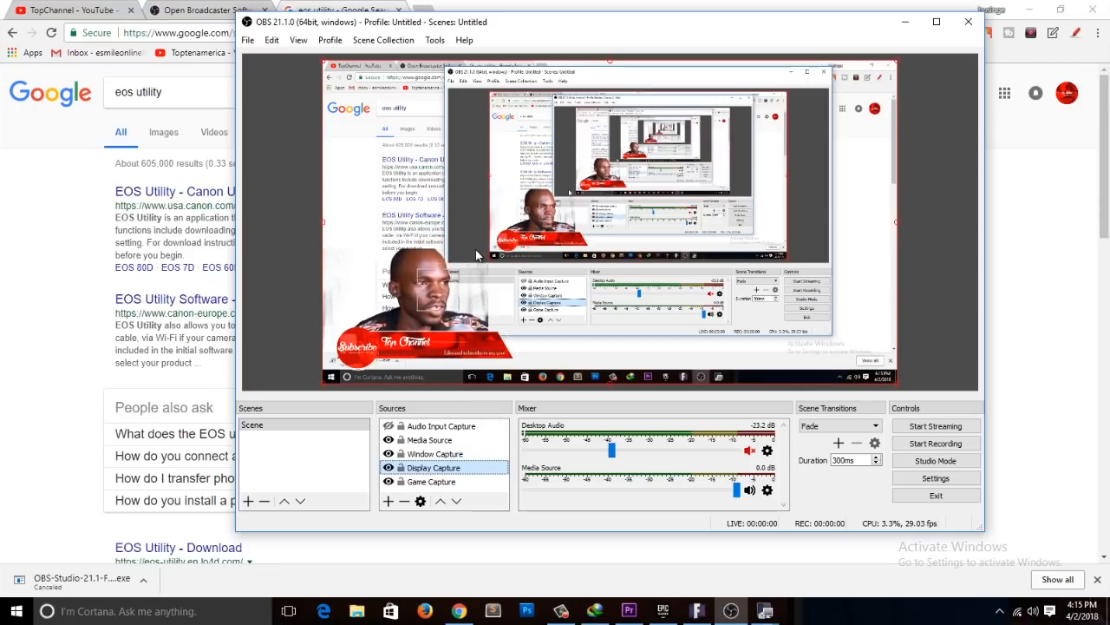
Step: Compare the preview with Display Capture and Window Capture each switched off and on, and view the Media Source's properties without changing them
click(389, 467)
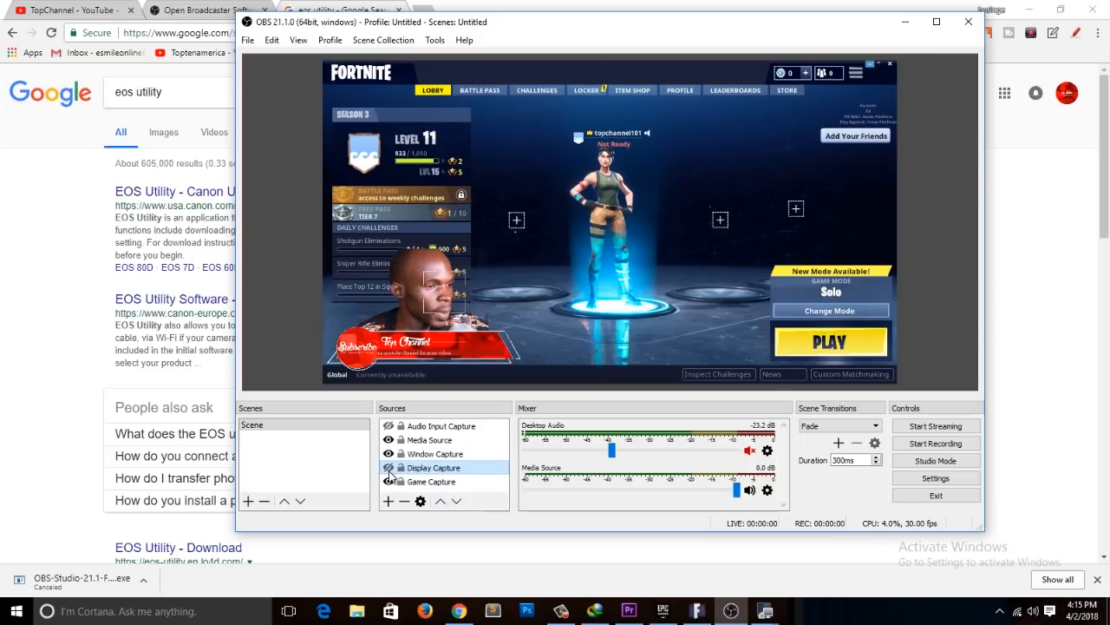
click(389, 468)
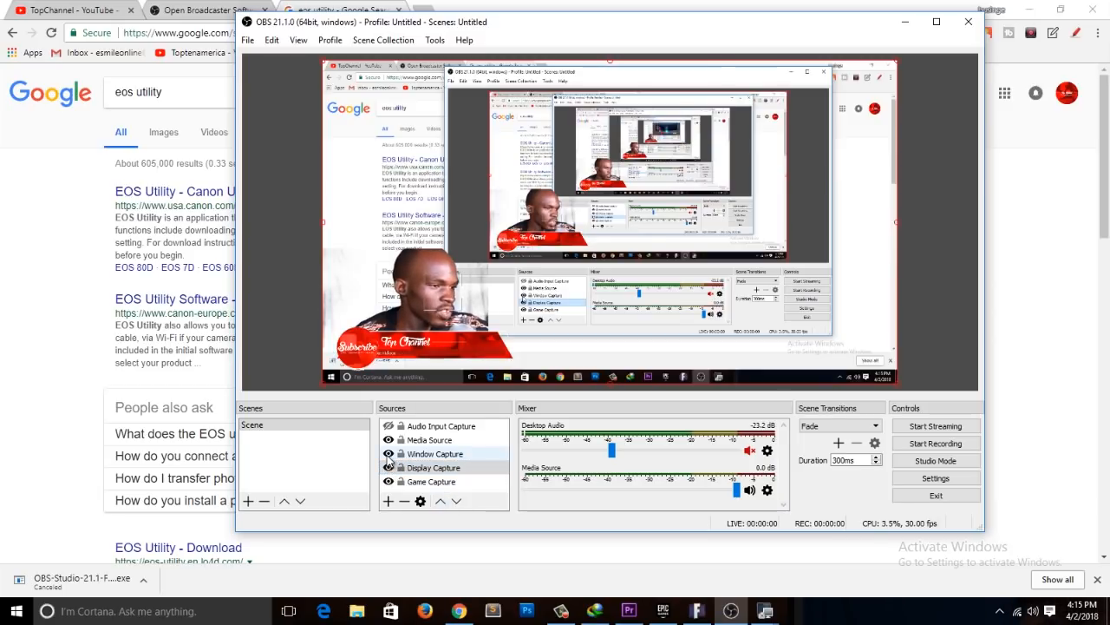
click(396, 454)
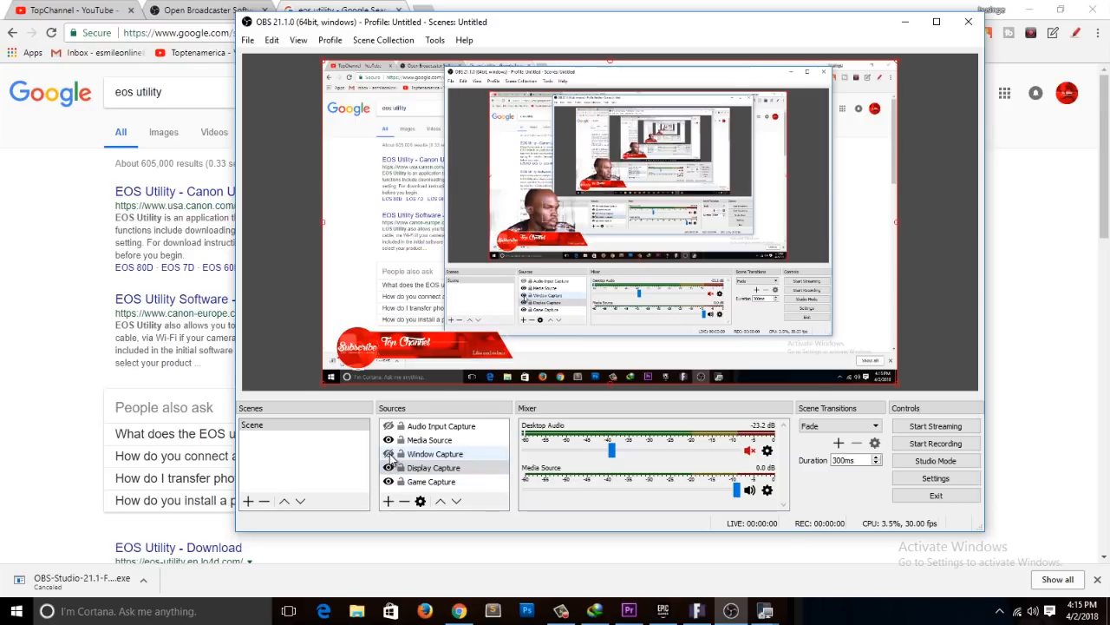
click(400, 441)
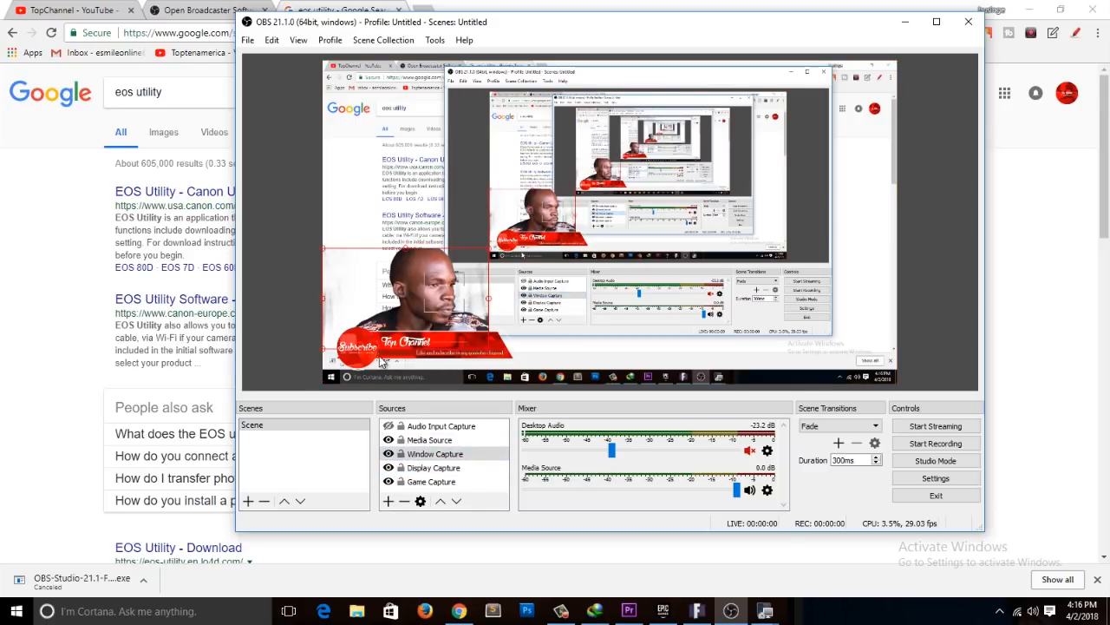
double_click(429, 439)
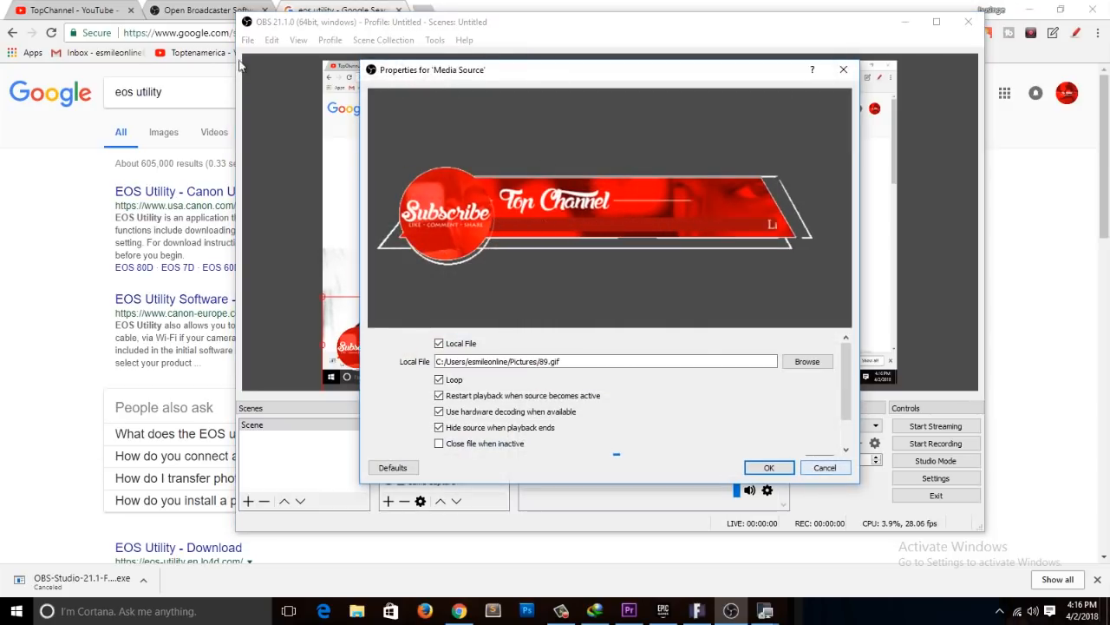
click(825, 468)
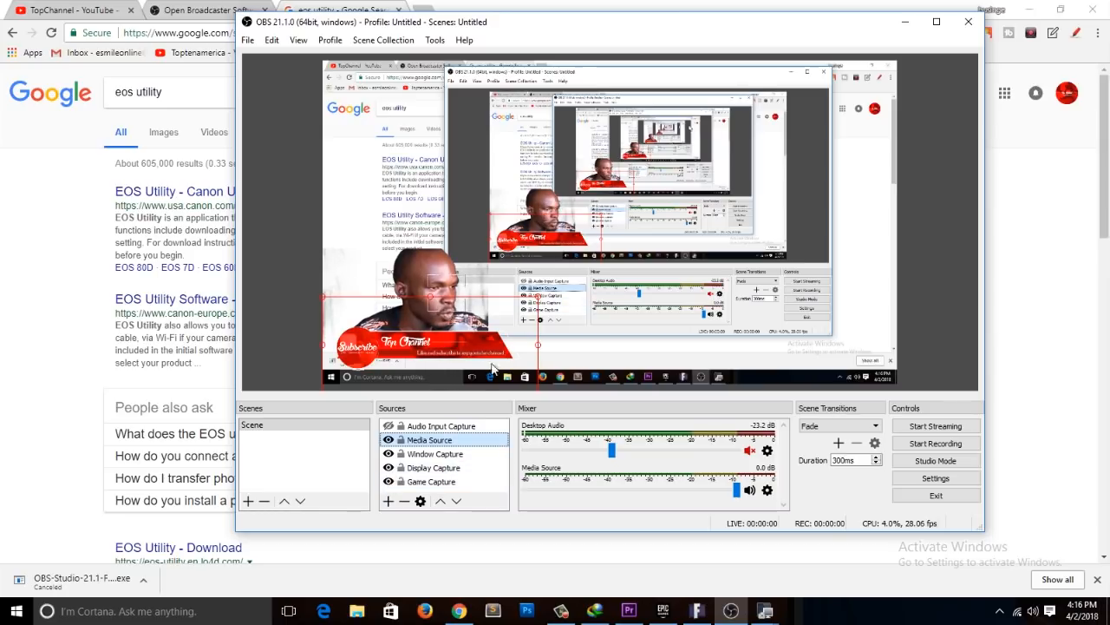
Step: Hide Display Capture to bring back the game view, and check the camera overlay by switching Window Capture off and on
click(388, 468)
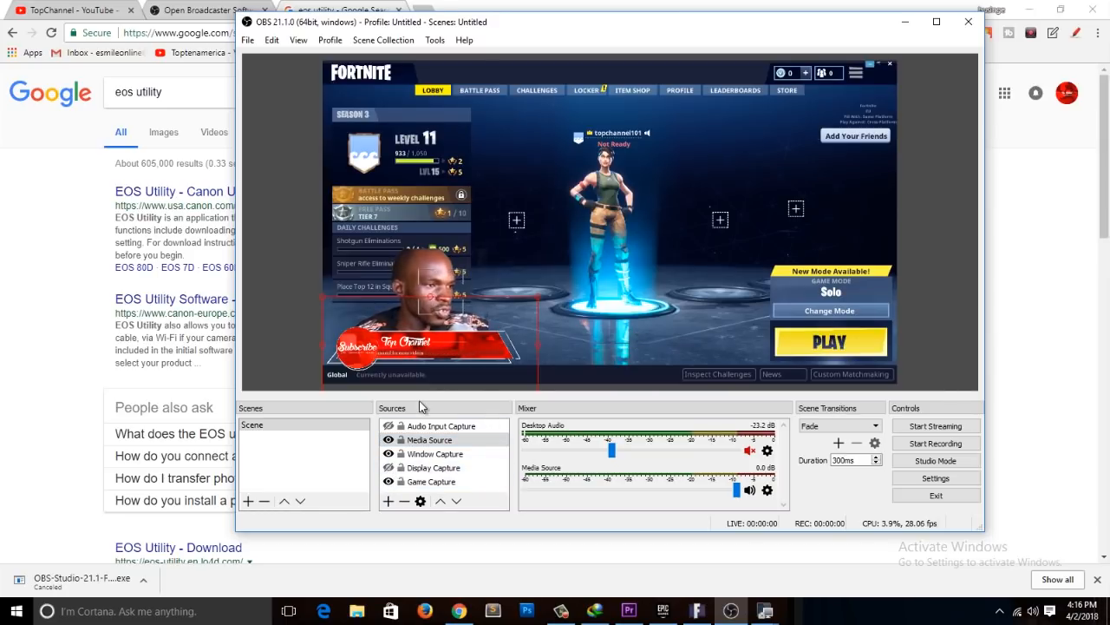
click(417, 442)
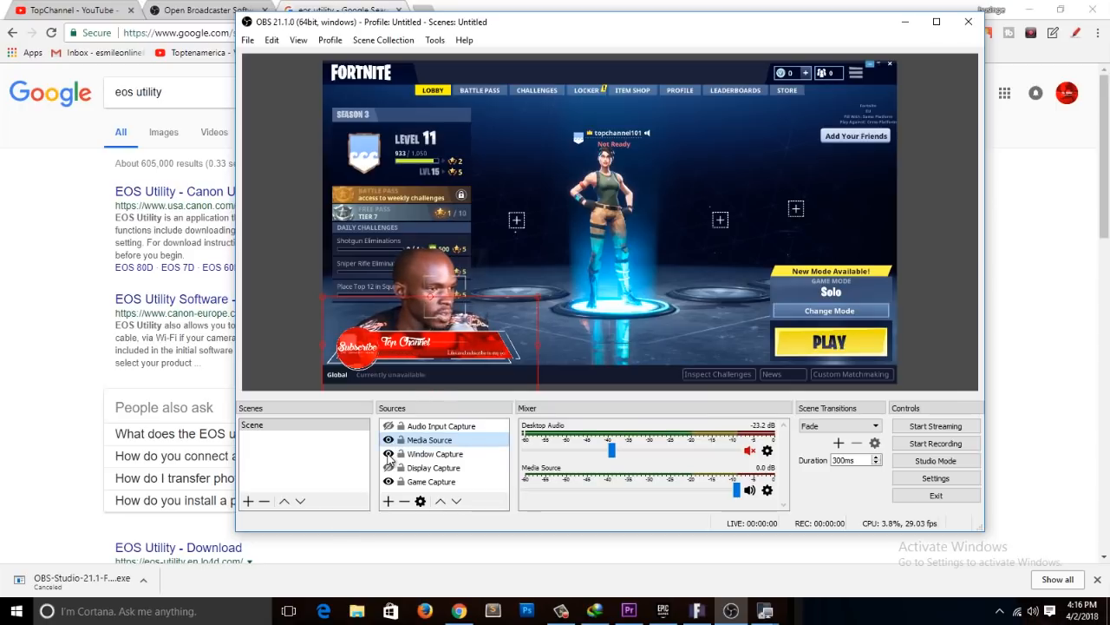
click(389, 454)
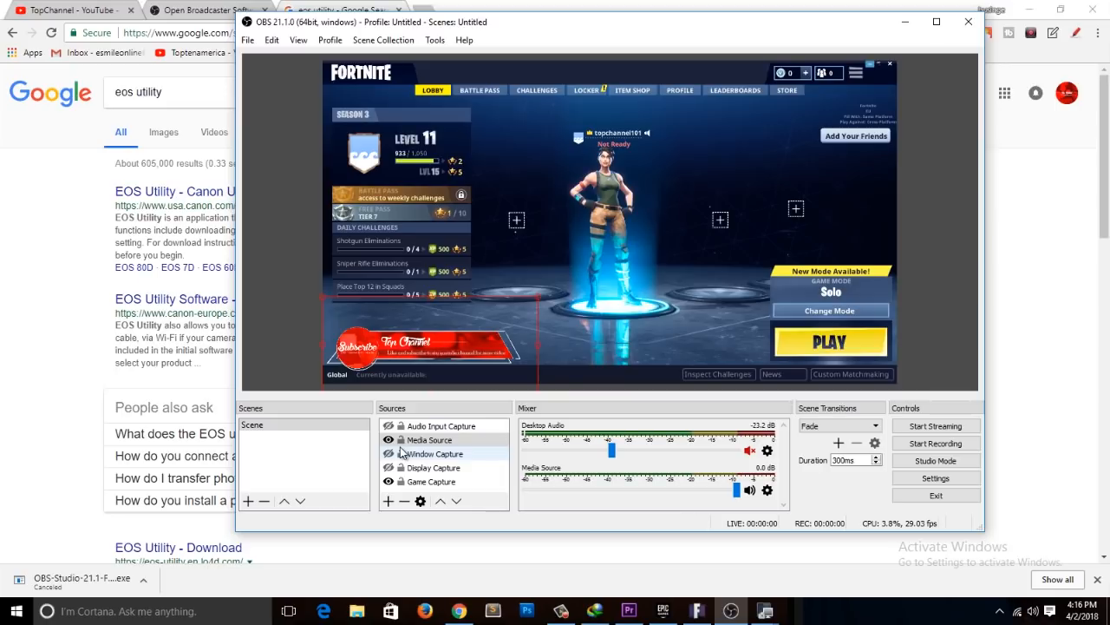
click(388, 454)
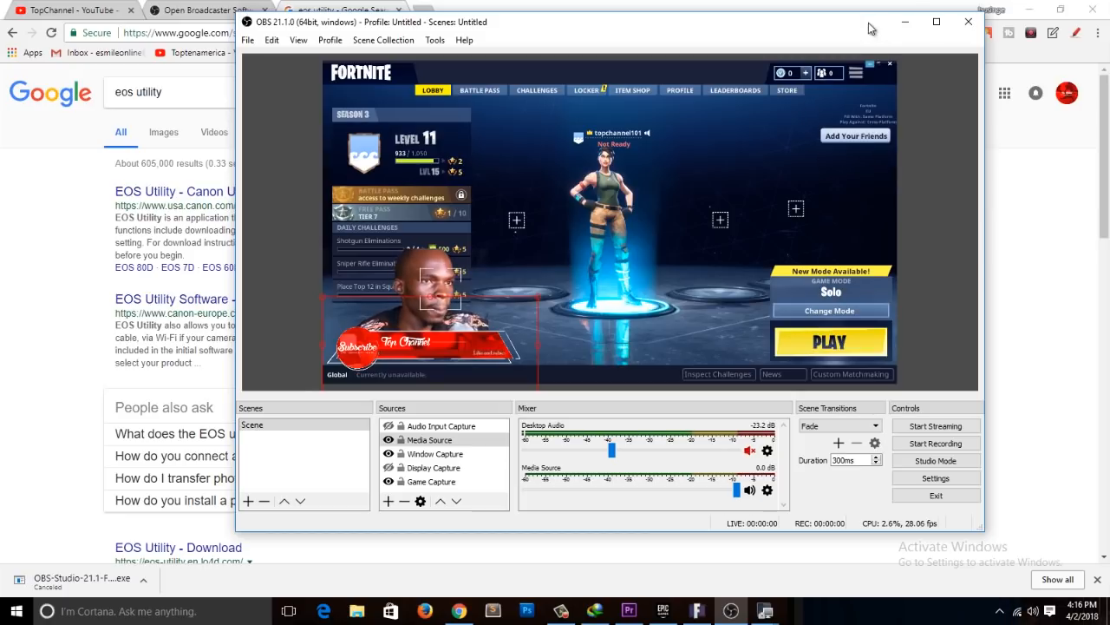
Step: Minimize OBS, switch to the TopChannel YouTube page in Chrome, and open its live streaming dashboard through YouTube Studio
click(905, 22)
click(84, 9)
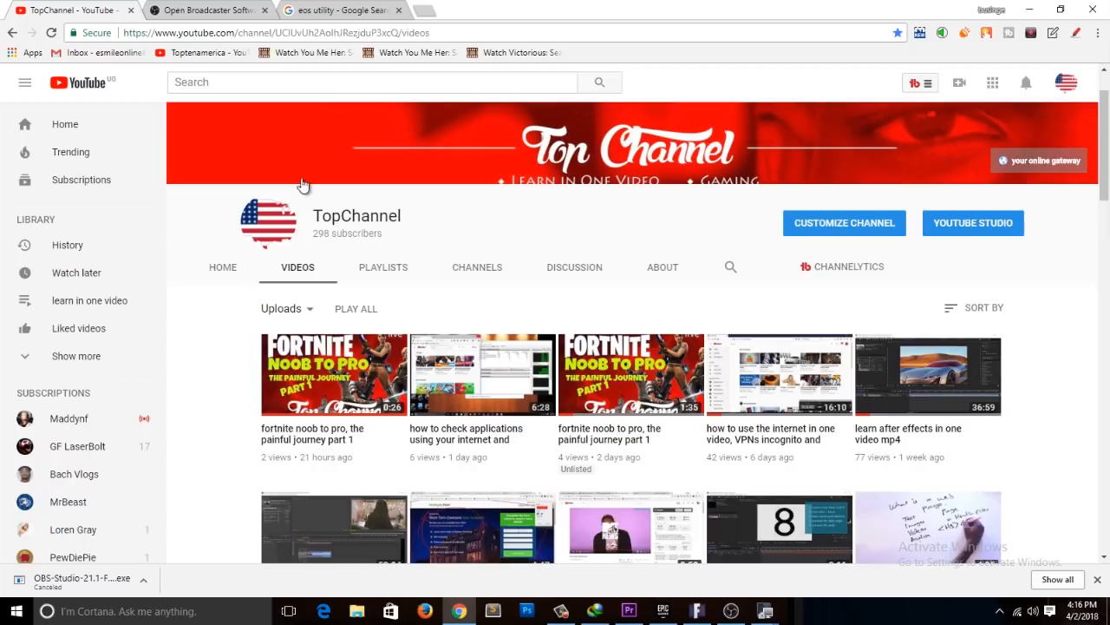
click(973, 220)
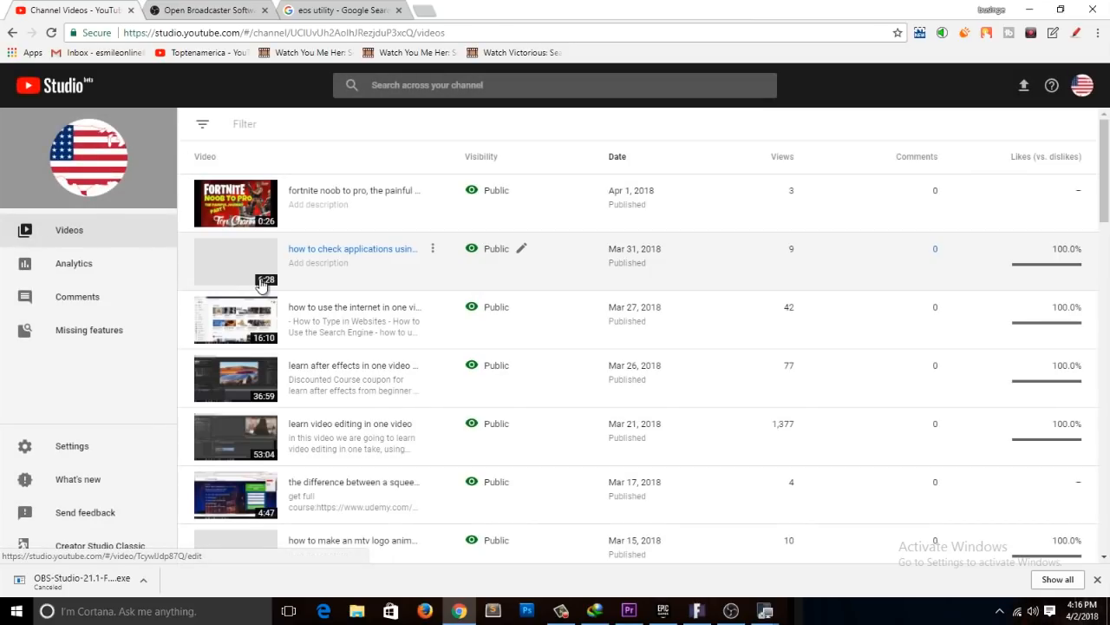
mouse_move(104, 353)
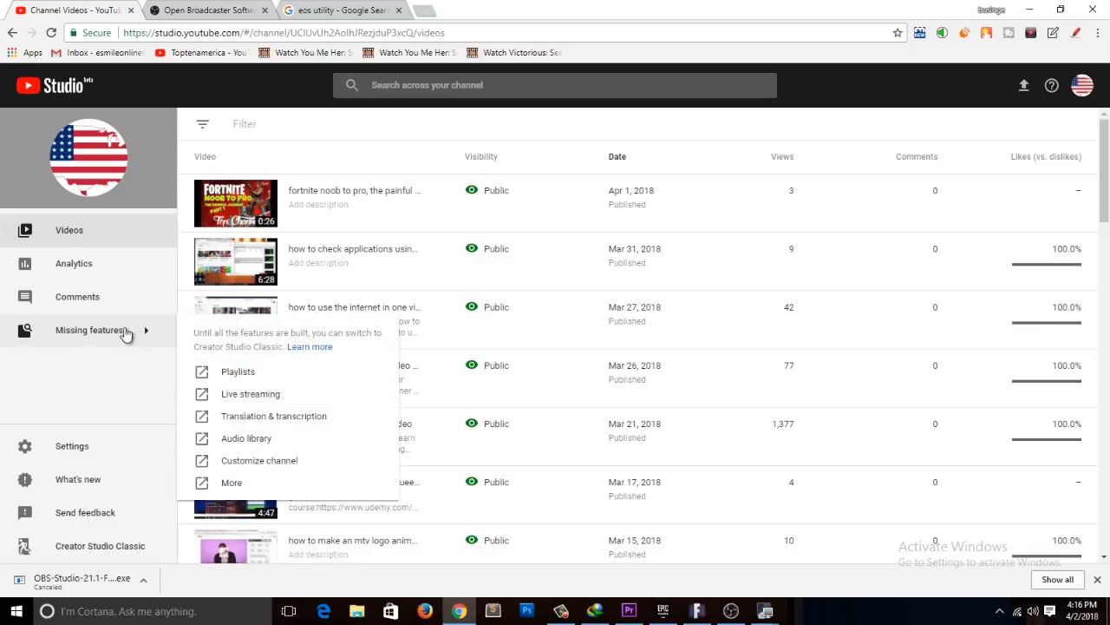
click(272, 394)
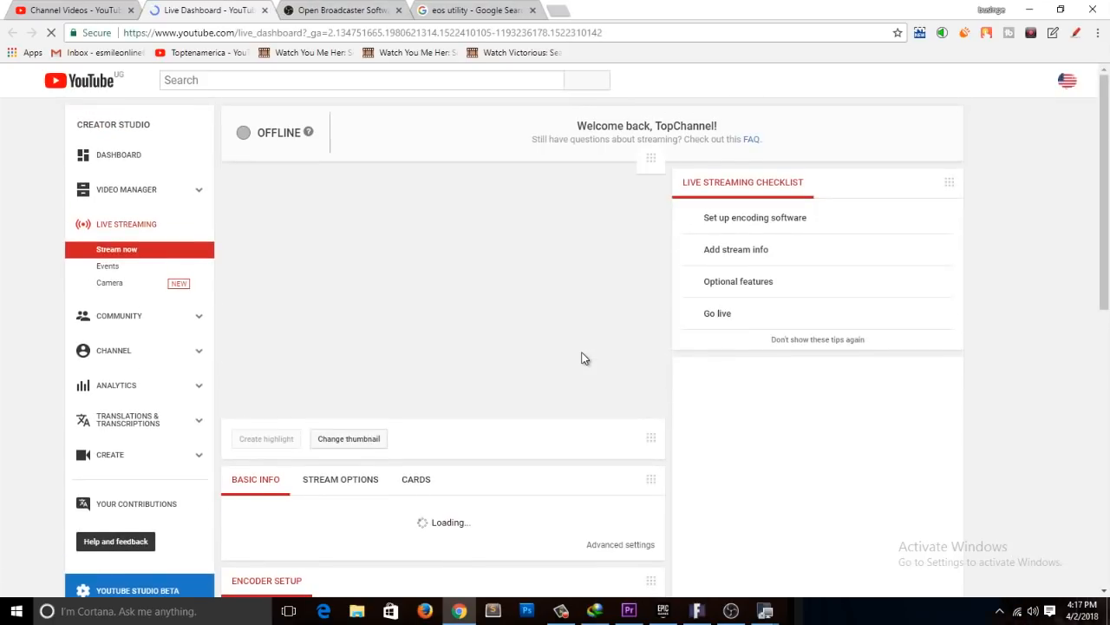
Step: Examine the Live Dashboard, including the basic info and the encoder setup's server URL and stream key fields
scroll(591, 371, down, 3)
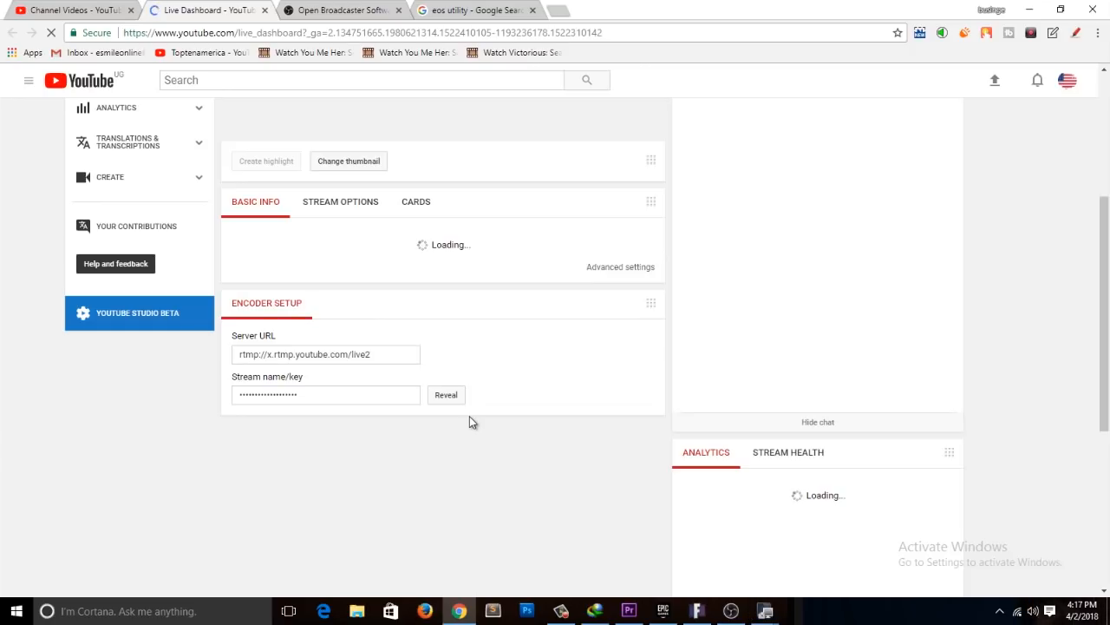
scroll(469, 416, up, 3)
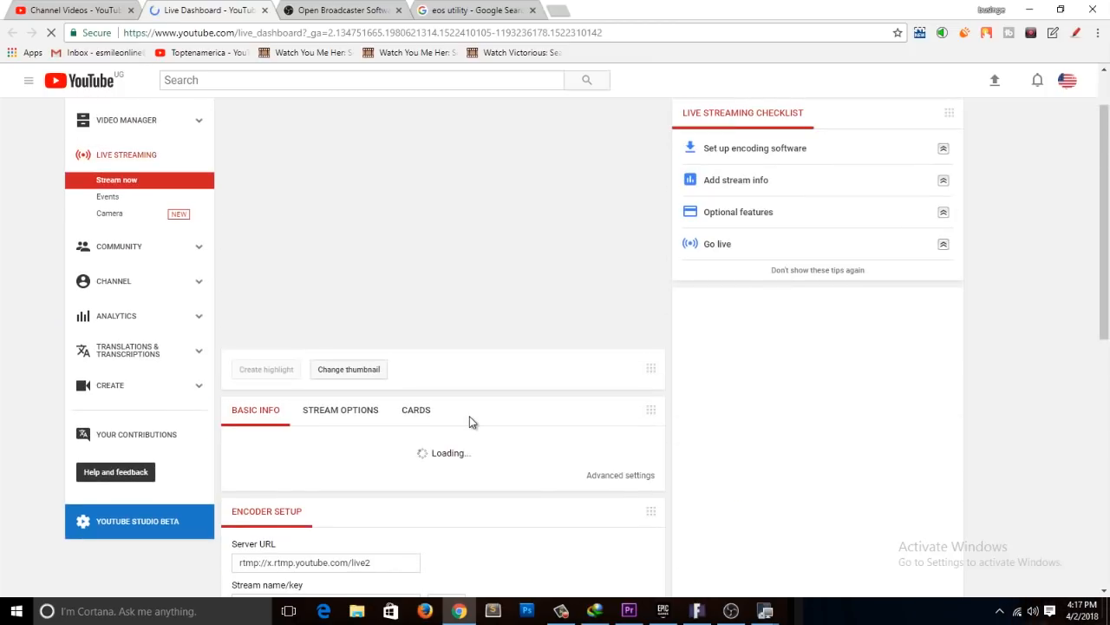
scroll(403, 407, down, 2)
scroll(393, 407, down, 2)
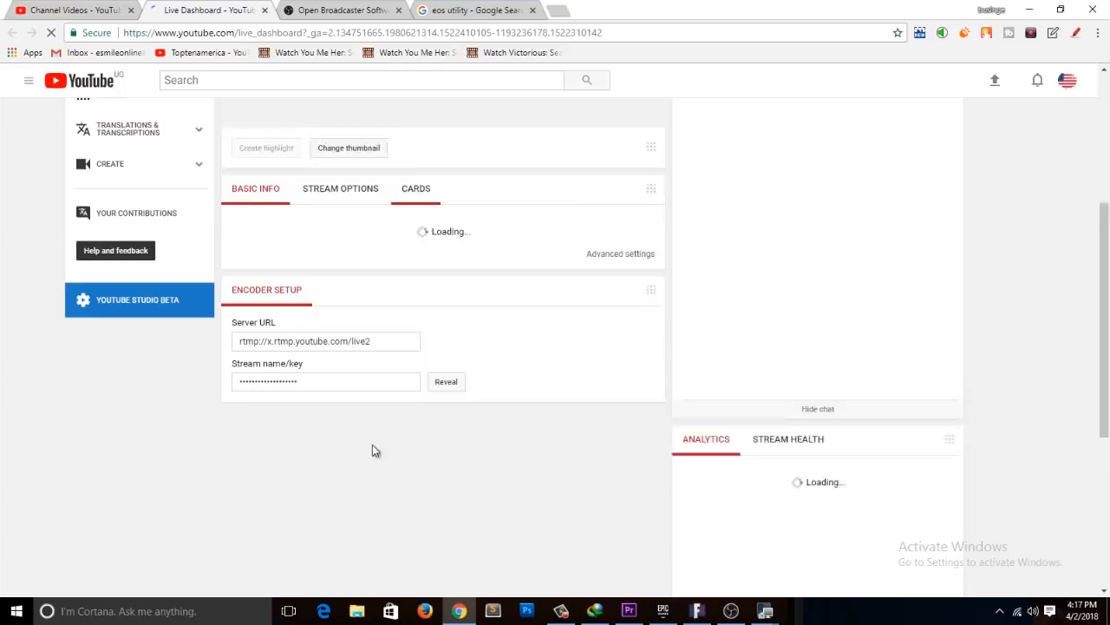
click(386, 328)
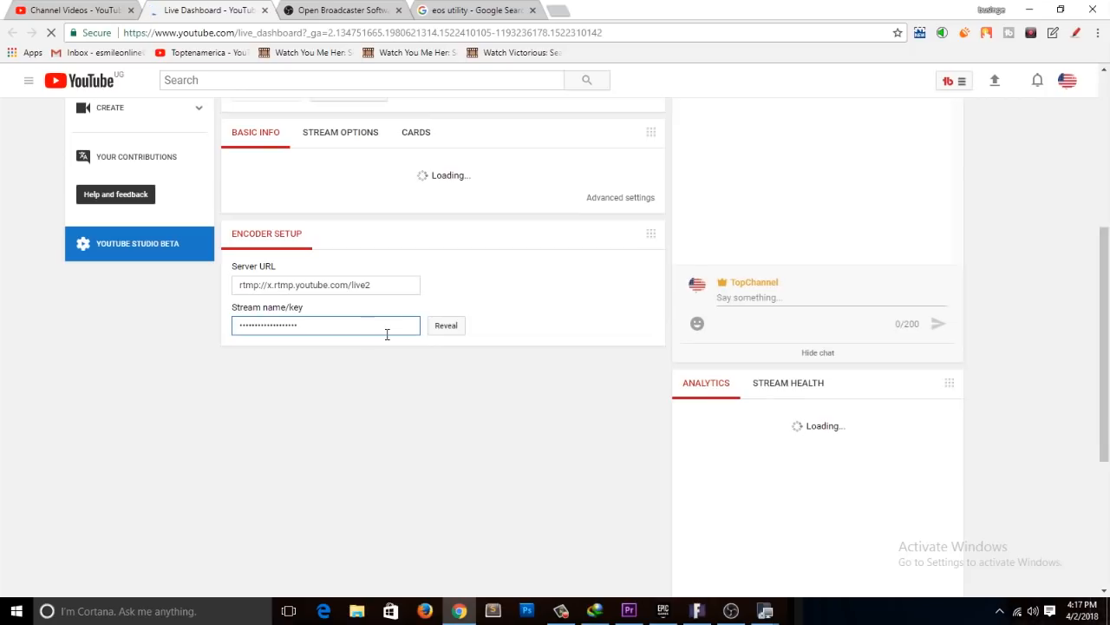
scroll(388, 334, up, 5)
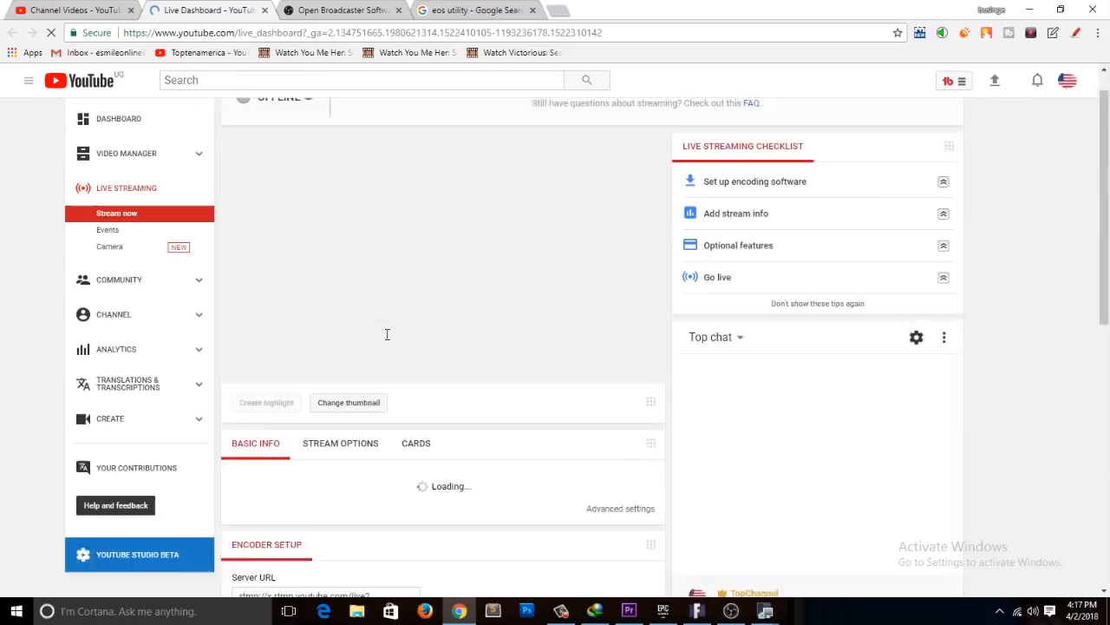
scroll(386, 334, down, 2)
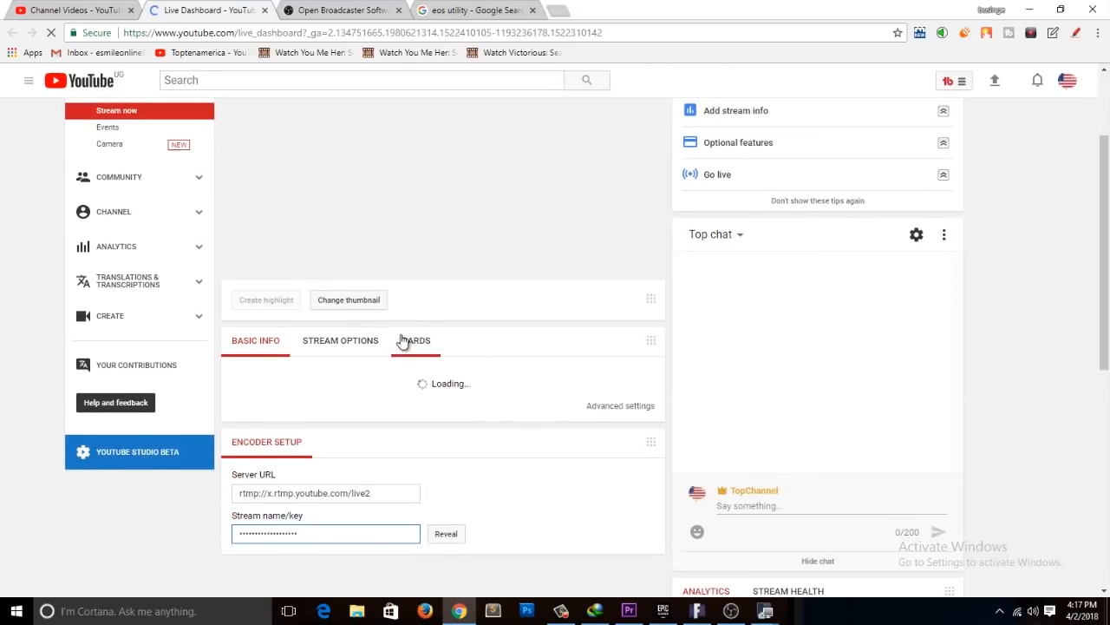
scroll(401, 338, up, 2)
scroll(407, 342, down, 3)
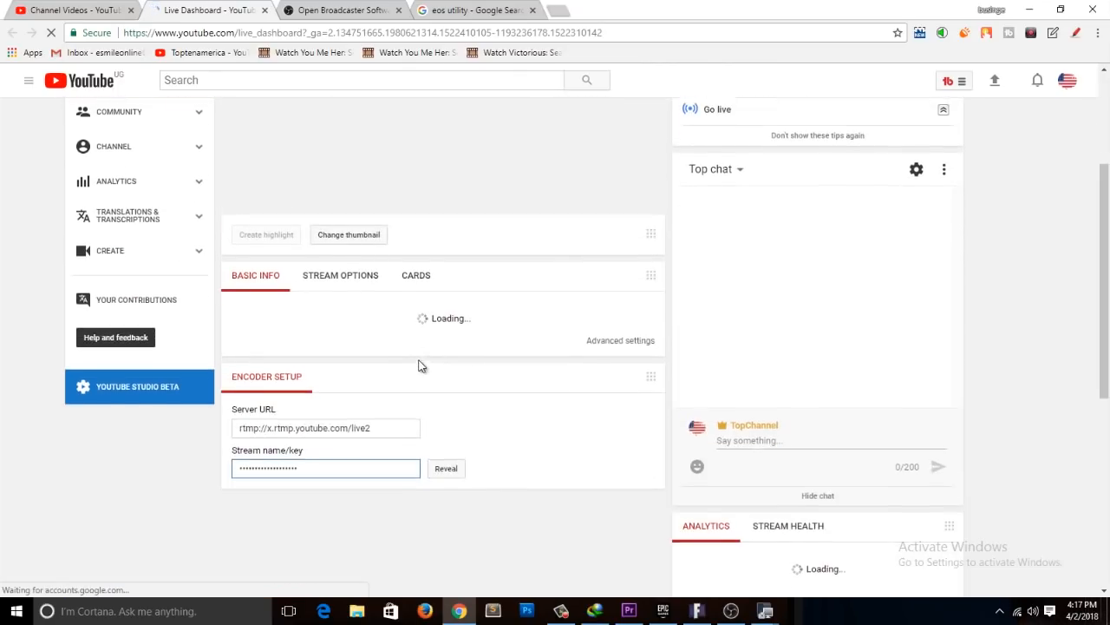
scroll(419, 365, up, 3)
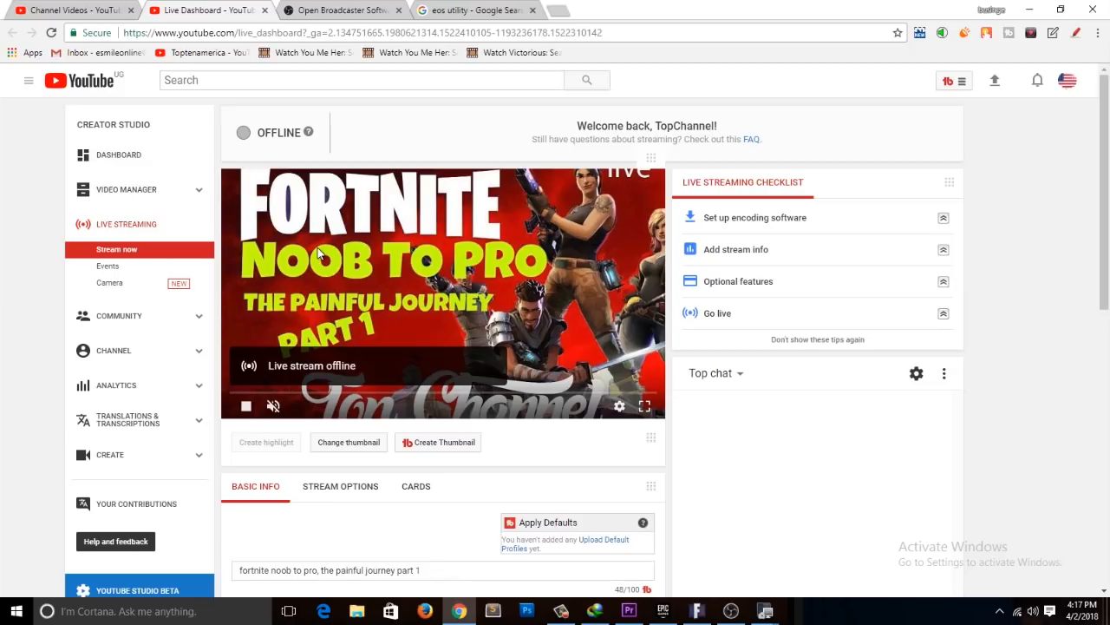
Step: Review the live stream's title, description, category and privacy fields on the dashboard, along with the masked stream key in the encoder setup
click(345, 447)
scroll(450, 282, down, 3)
scroll(450, 282, down, 3)
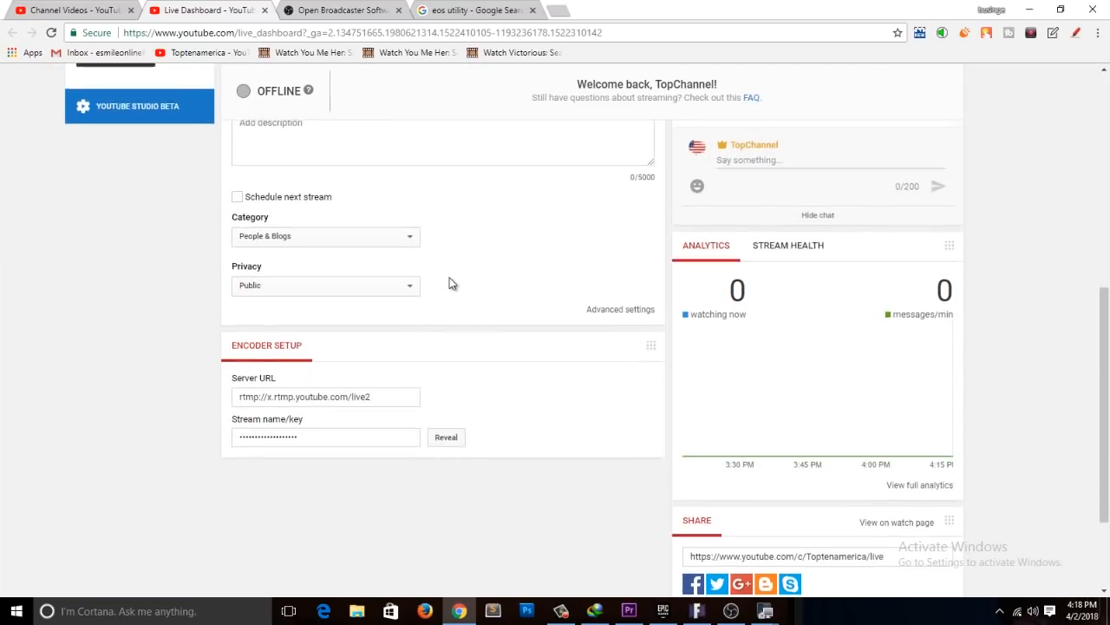
scroll(450, 282, up, 5)
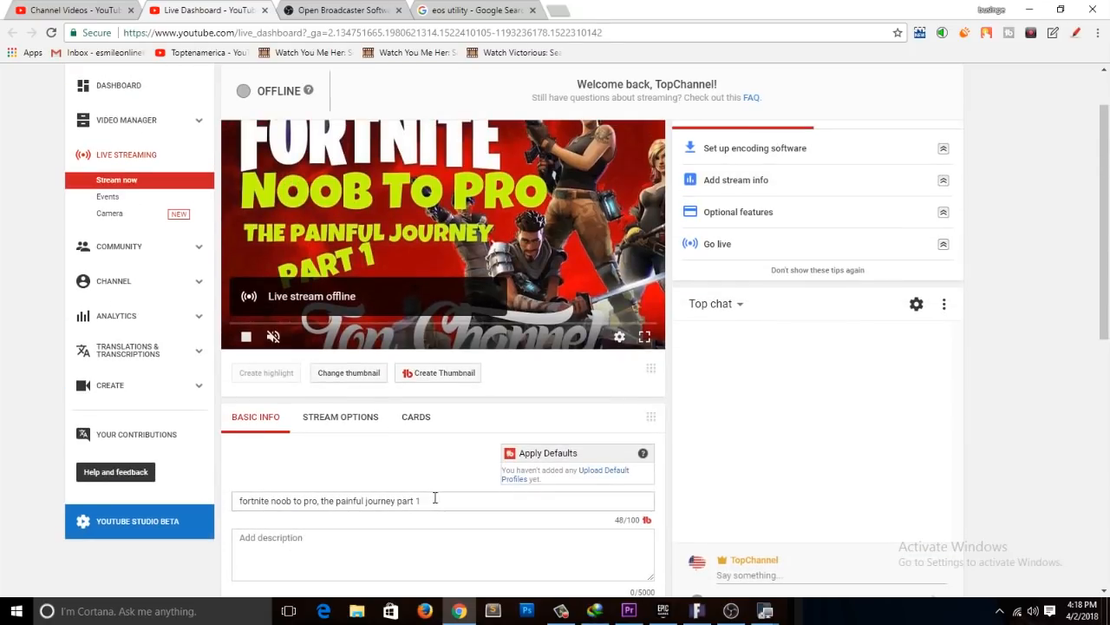
drag(428, 501, 243, 508)
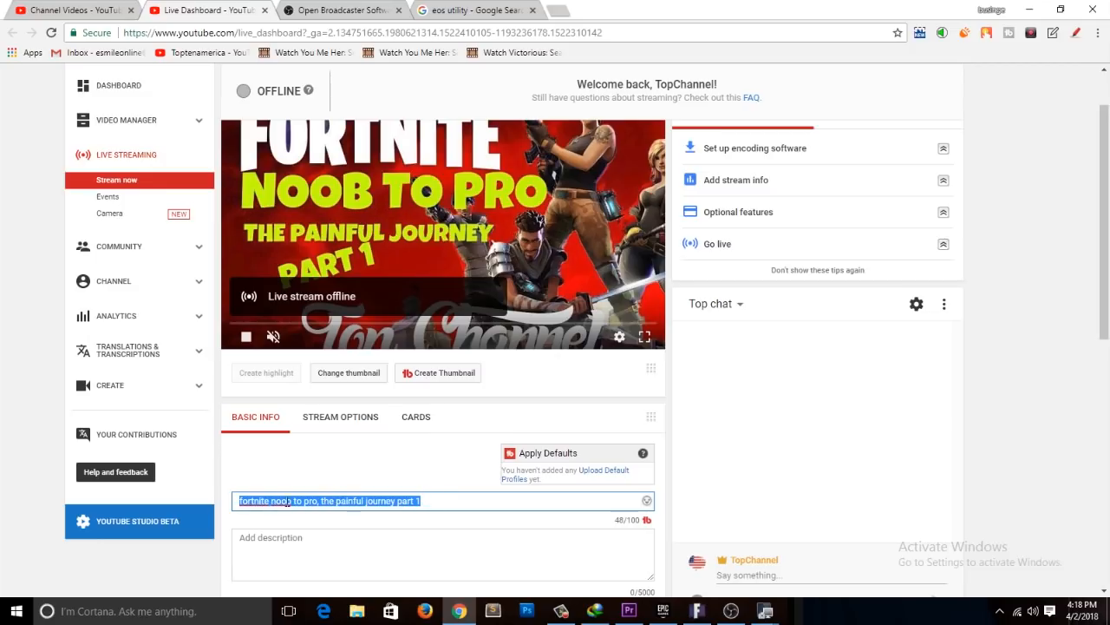
click(327, 555)
scroll(330, 390, down, 2)
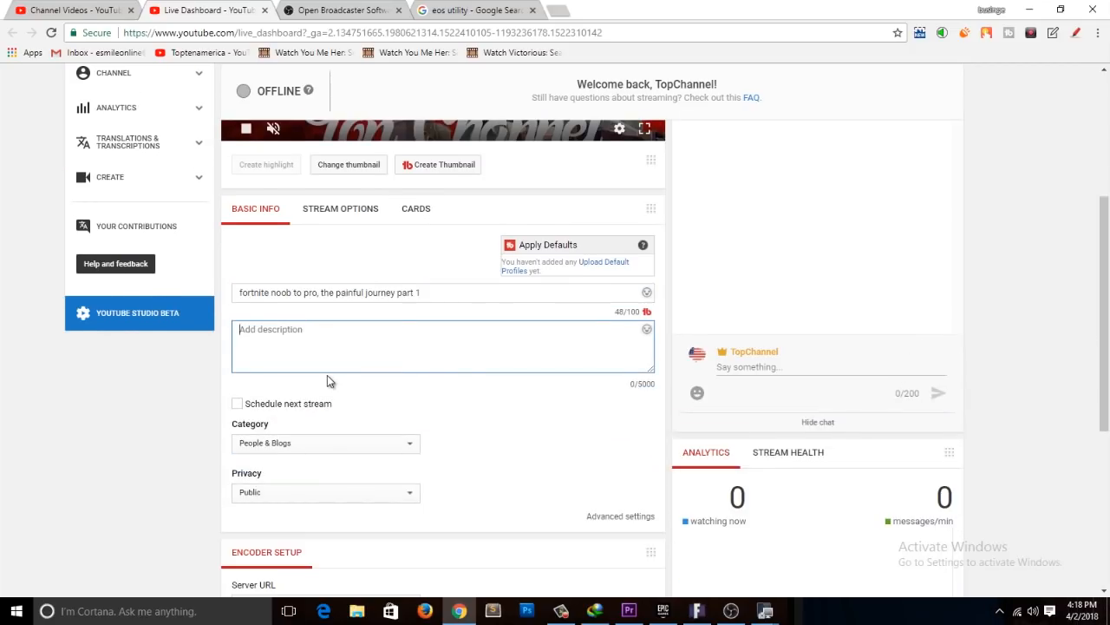
scroll(327, 375, down, 1)
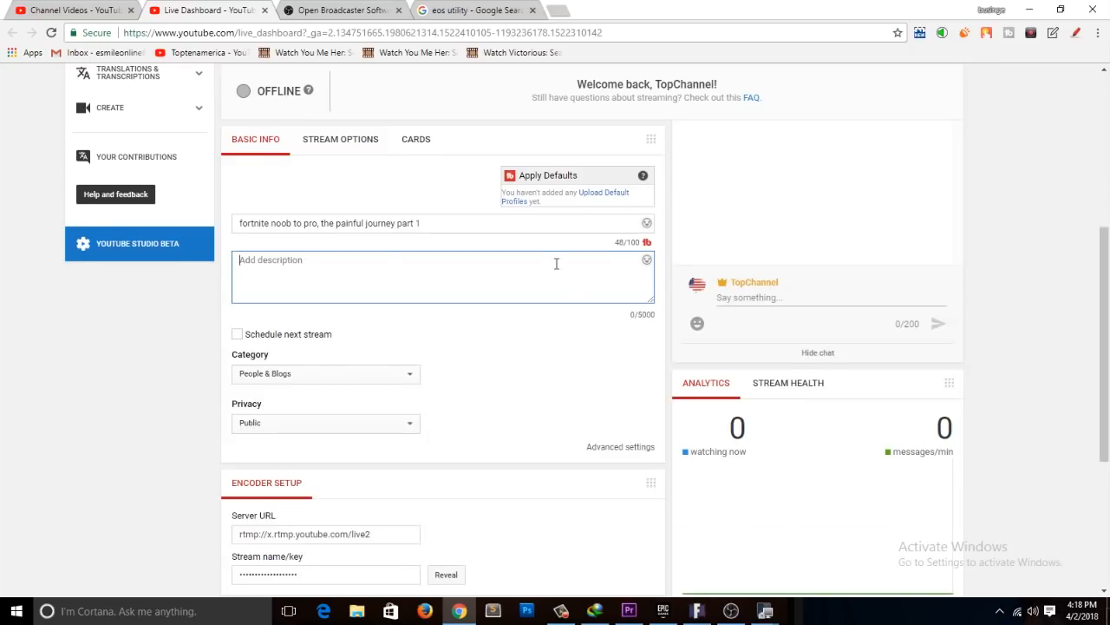
scroll(546, 304, down, 3)
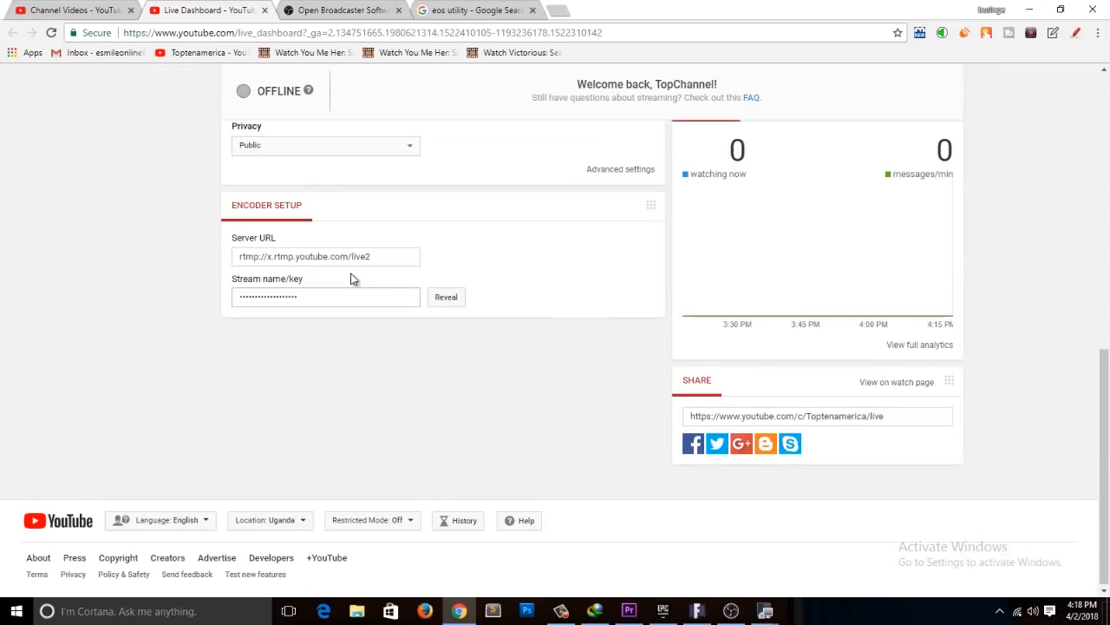
drag(351, 295, 289, 297)
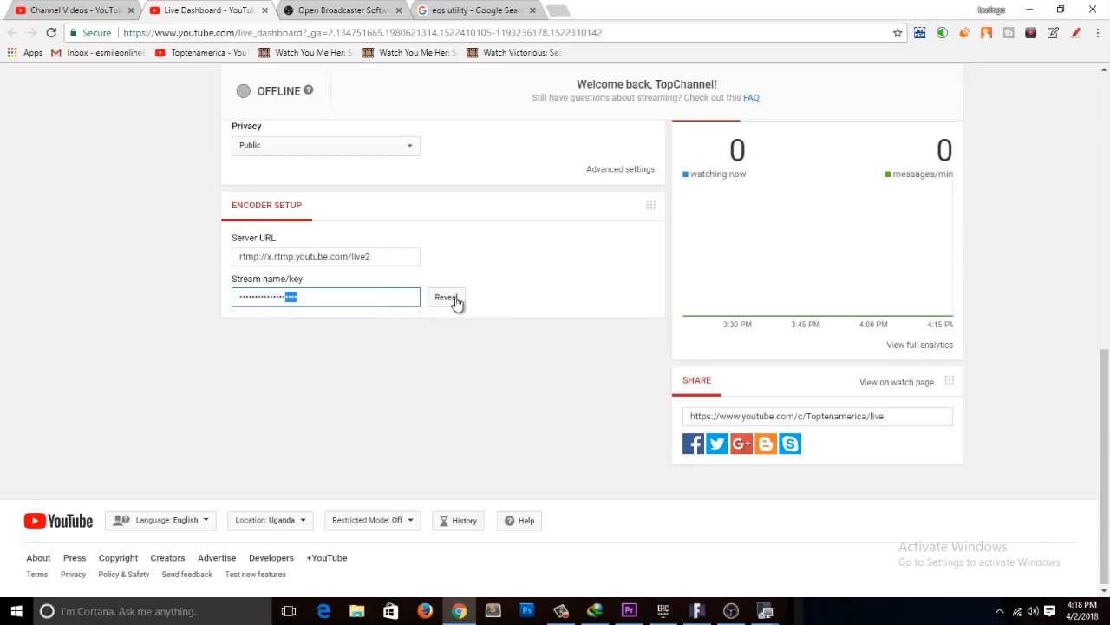
click(280, 318)
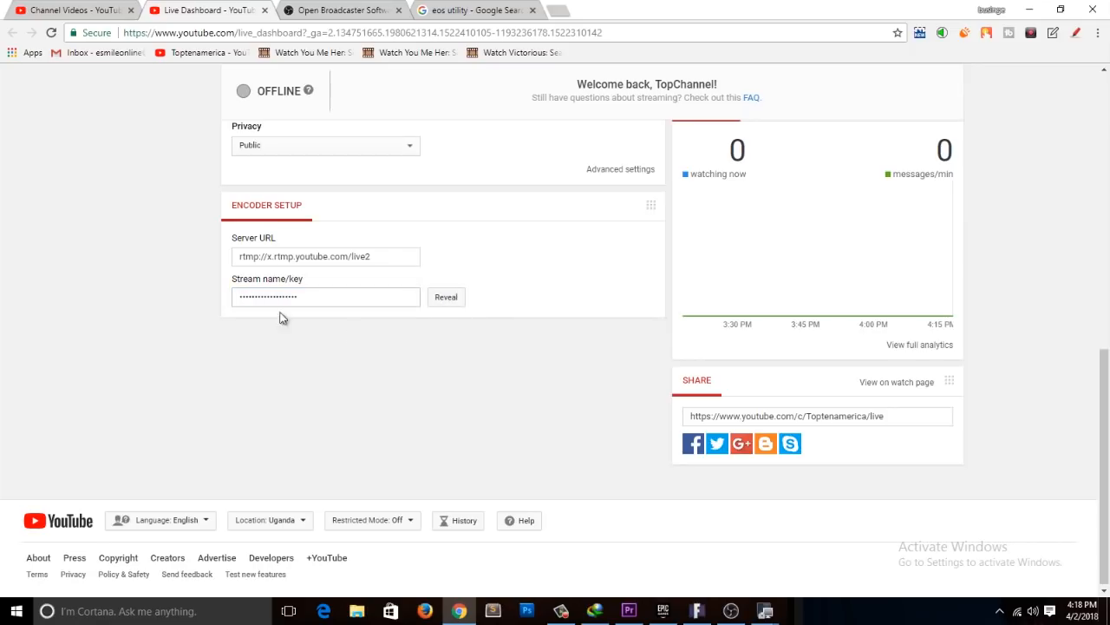
Step: Switch to OBS and choose YouTube / YouTube Gaming as the streaming service in the Stream settings
click(732, 611)
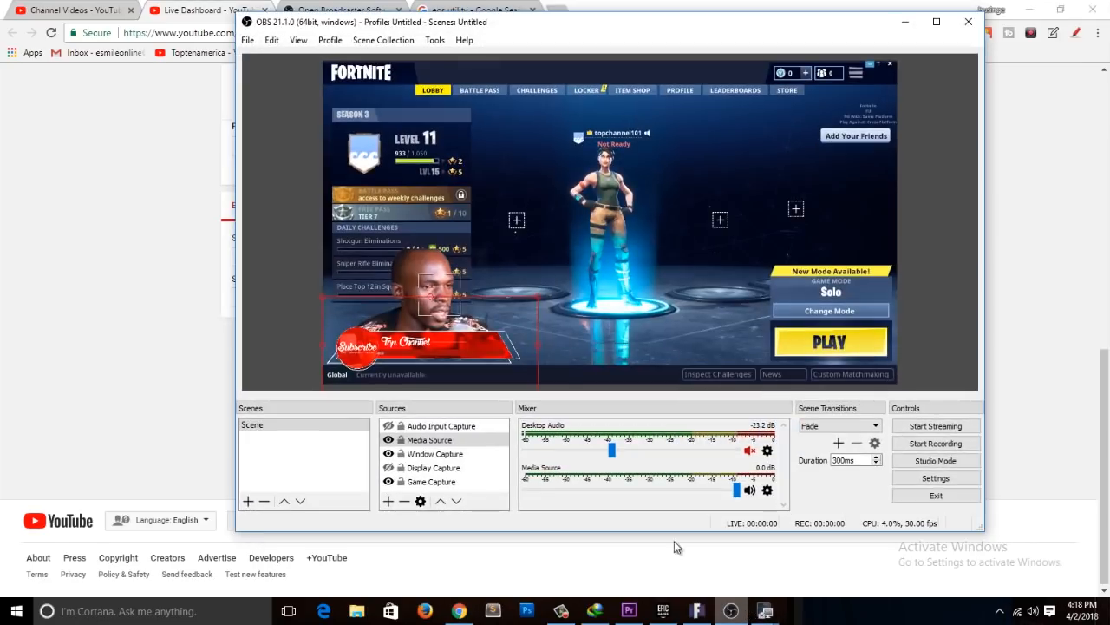
click(942, 481)
click(328, 96)
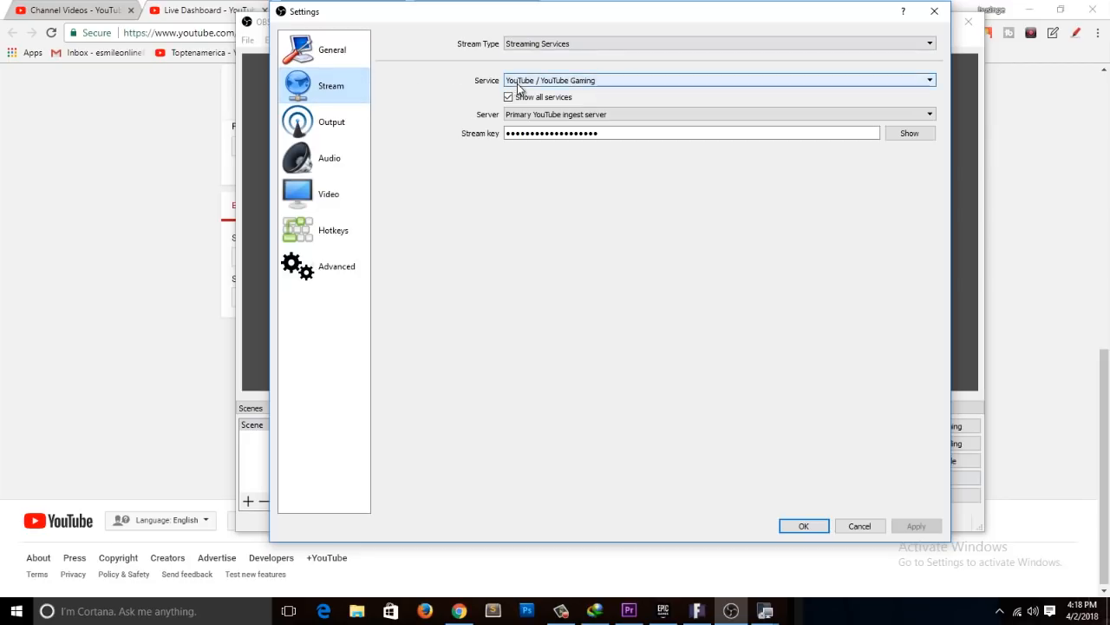
click(550, 81)
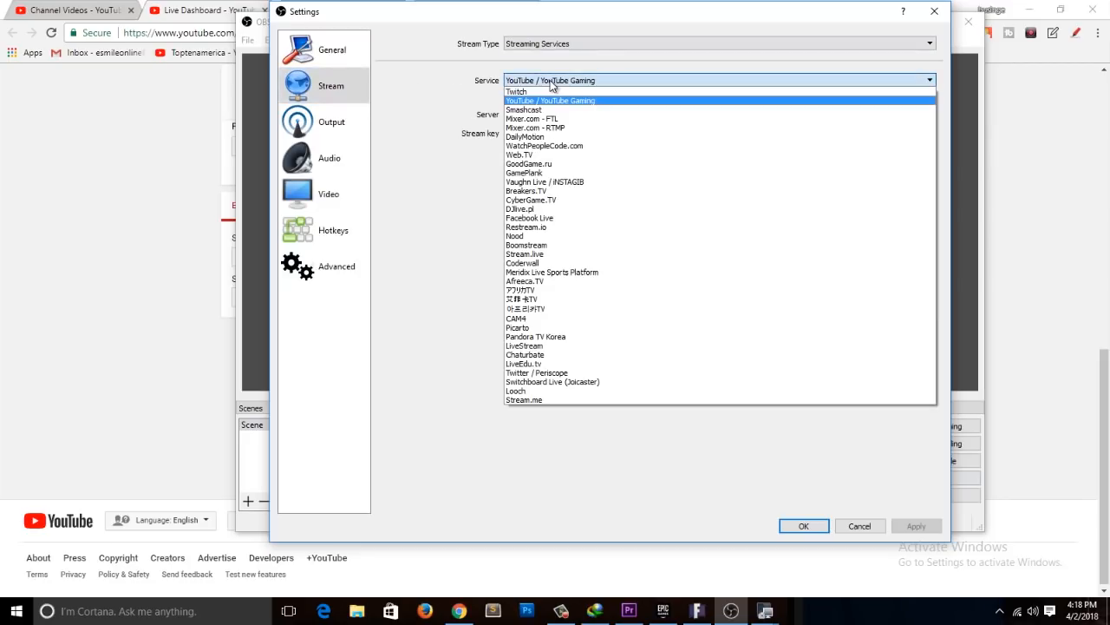
click(549, 103)
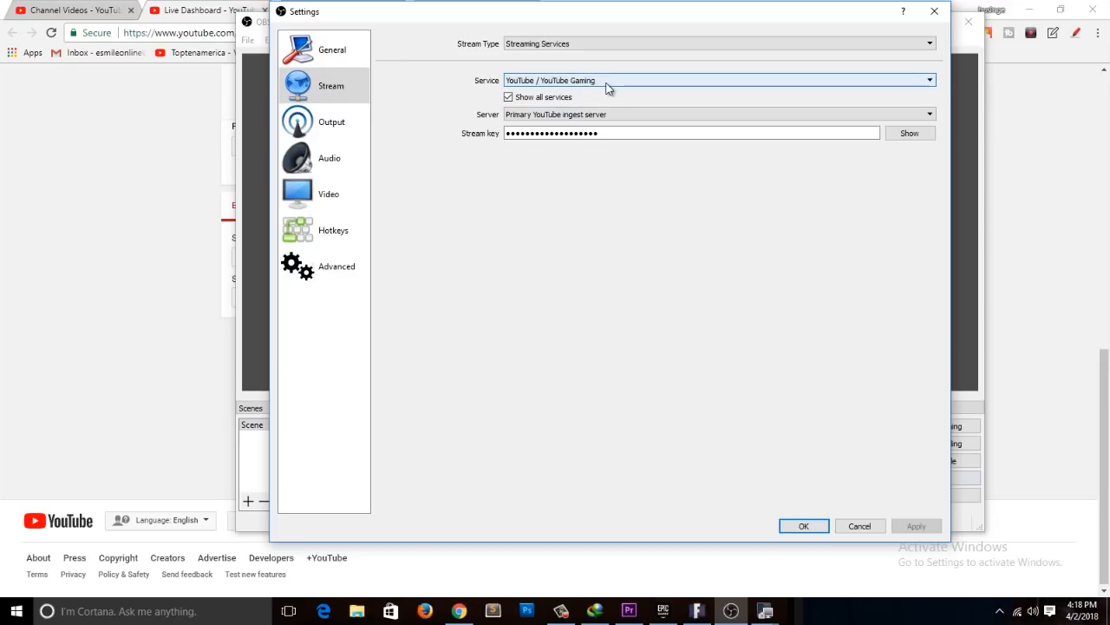
Step: Compare the OBS stream key field with the encoder setup on the YouTube dashboard, and accept the OBS settings
click(734, 130)
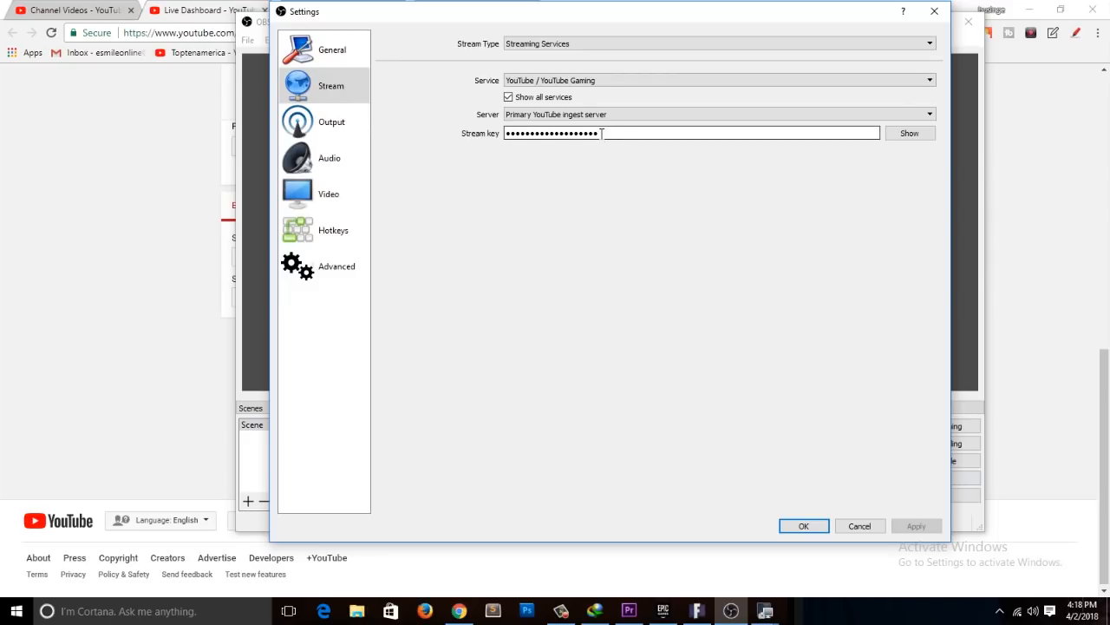
click(170, 215)
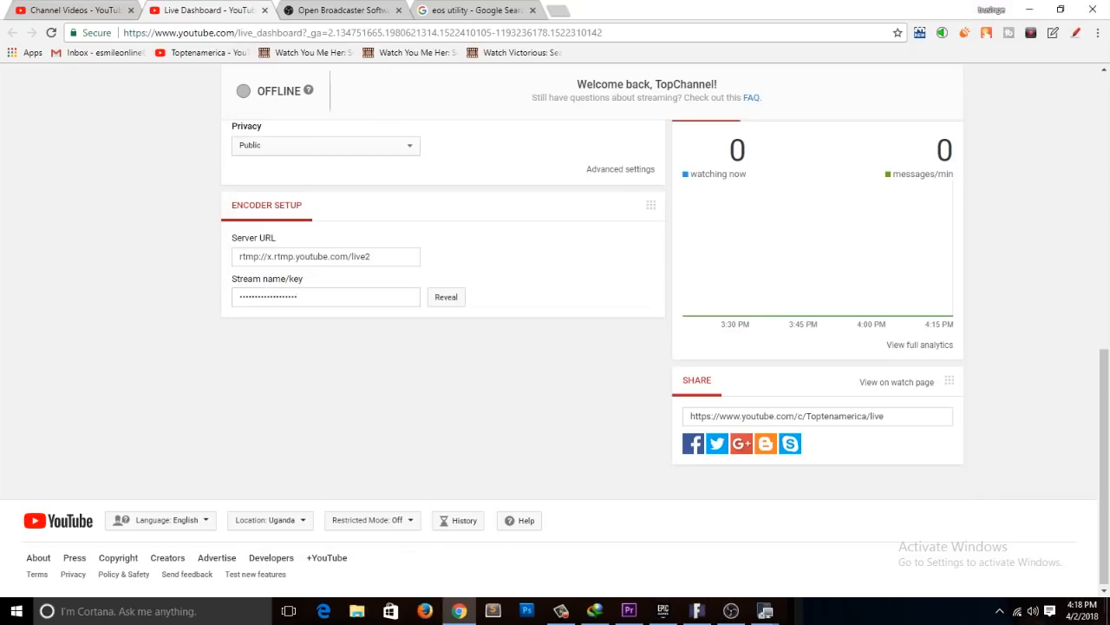
click(733, 611)
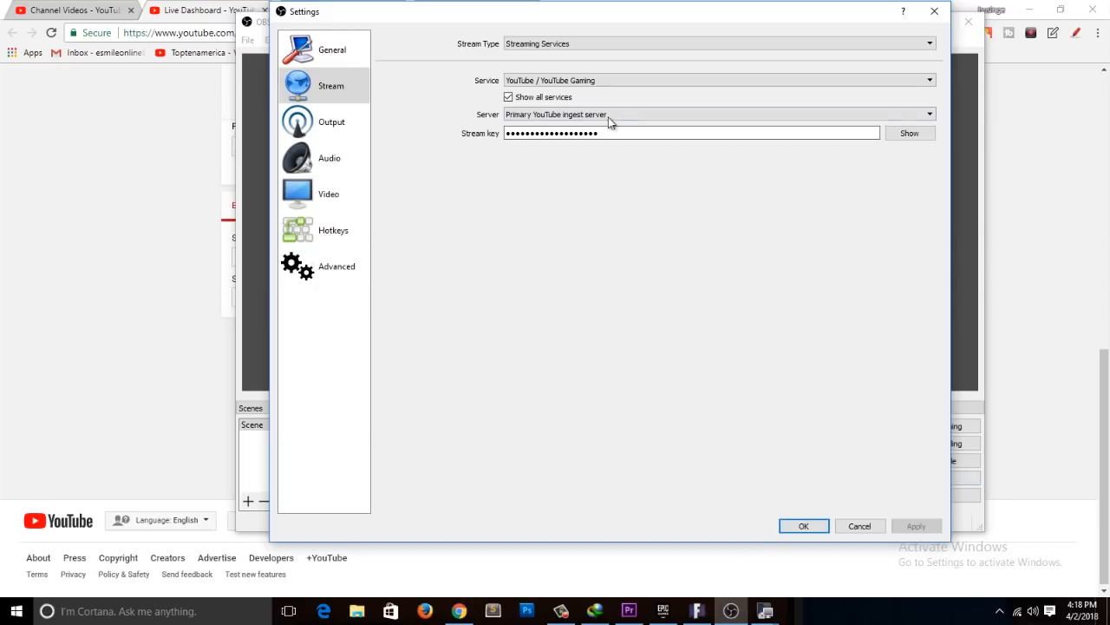
click(803, 525)
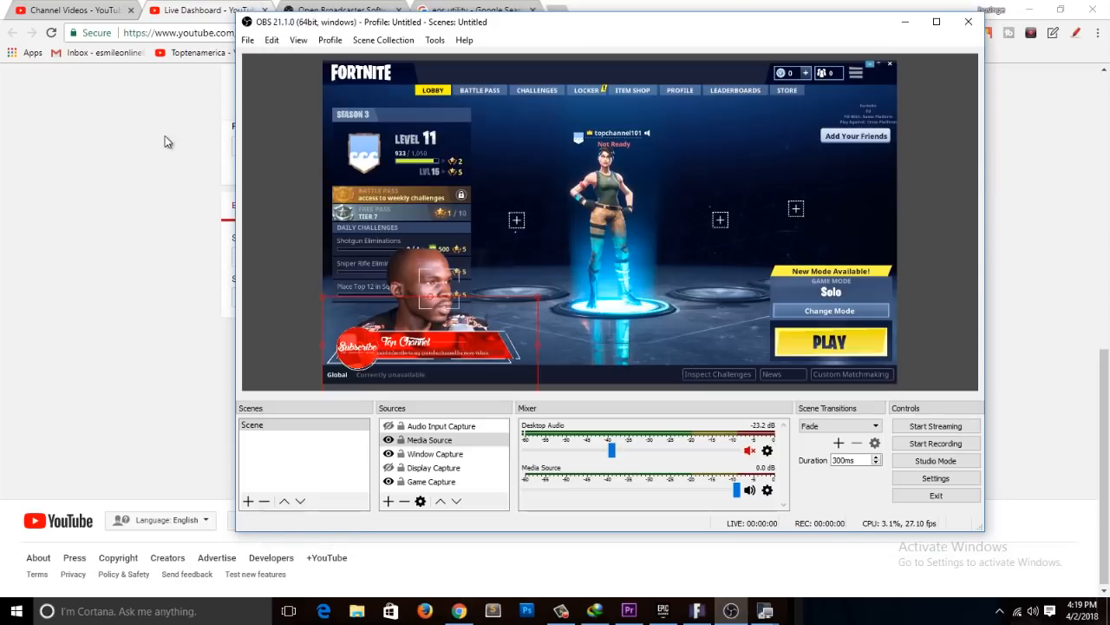
Step: Look over the YouTube dashboard again, return to OBS, and view the Stream and Output settings without changing them
click(186, 130)
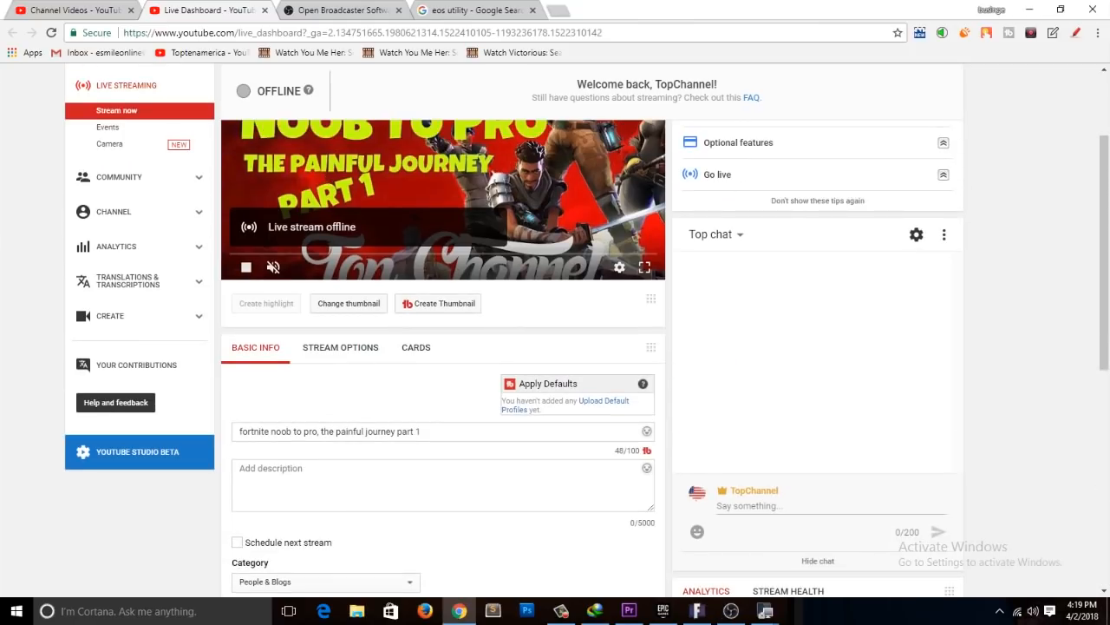
click(732, 611)
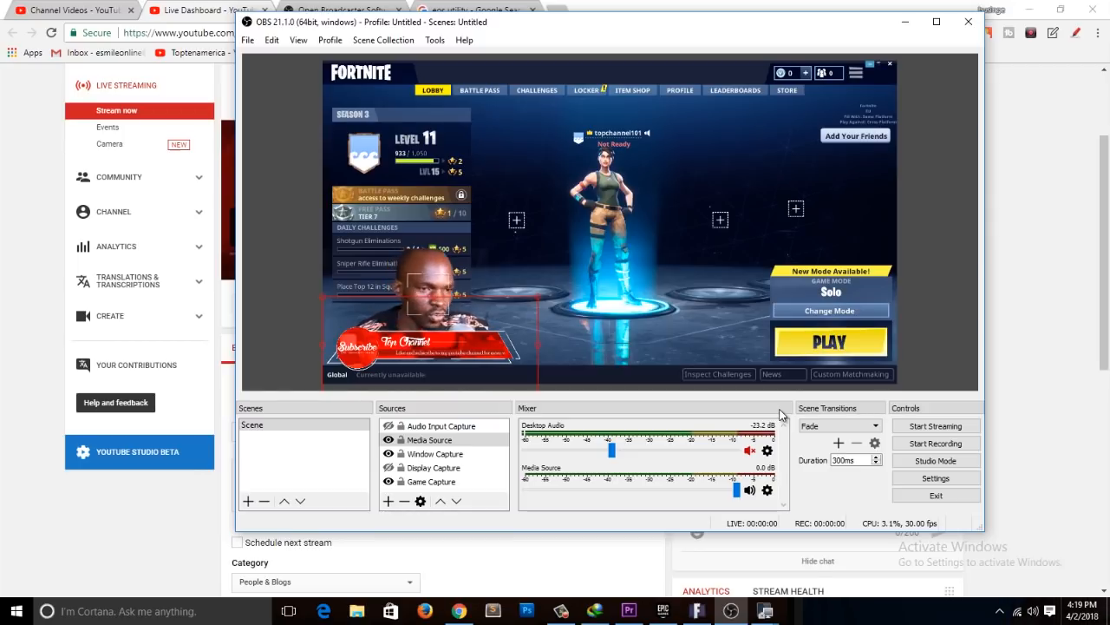
click(942, 484)
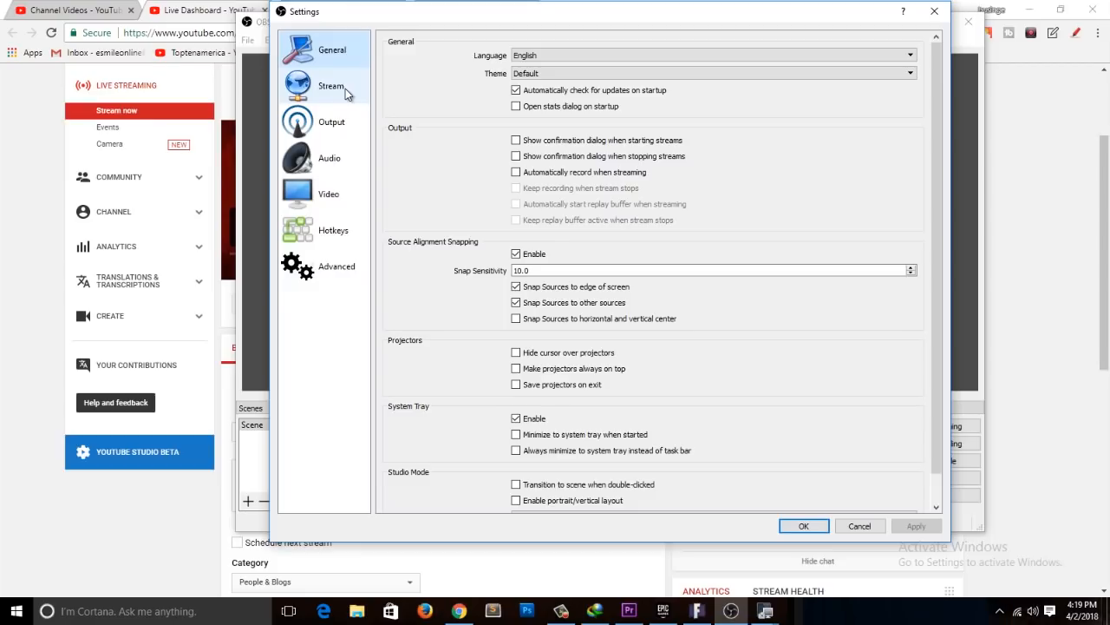
click(346, 89)
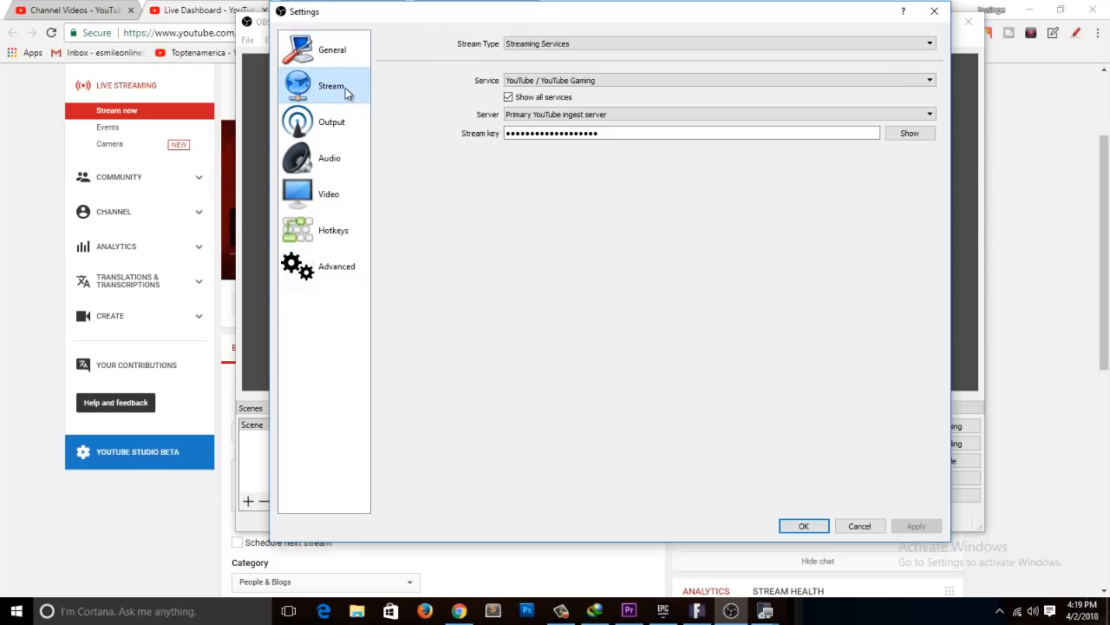
click(342, 118)
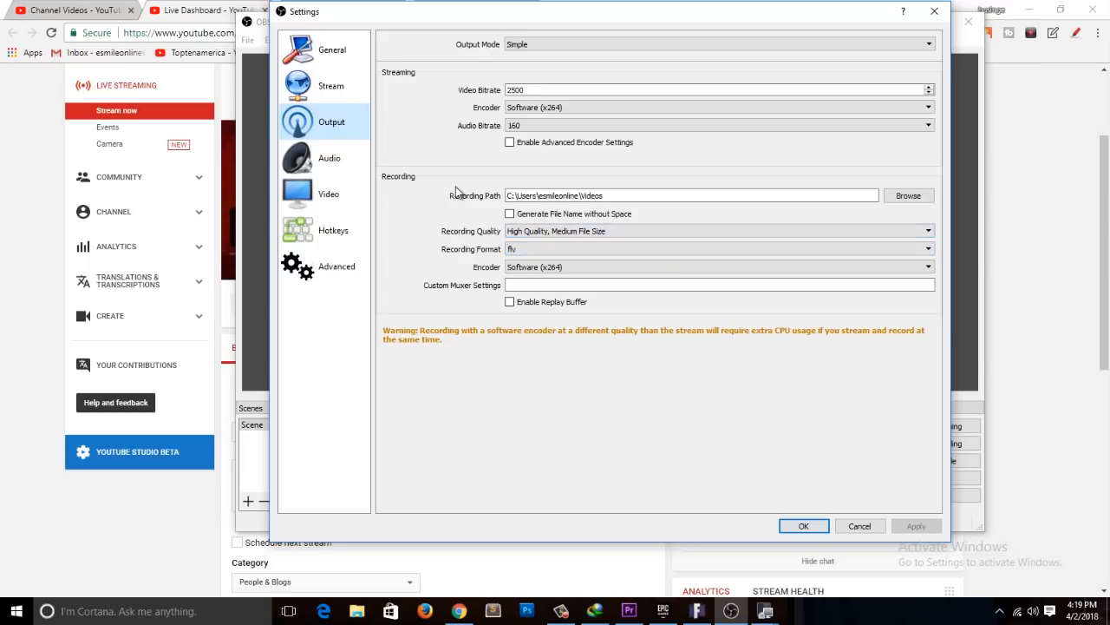
click(934, 12)
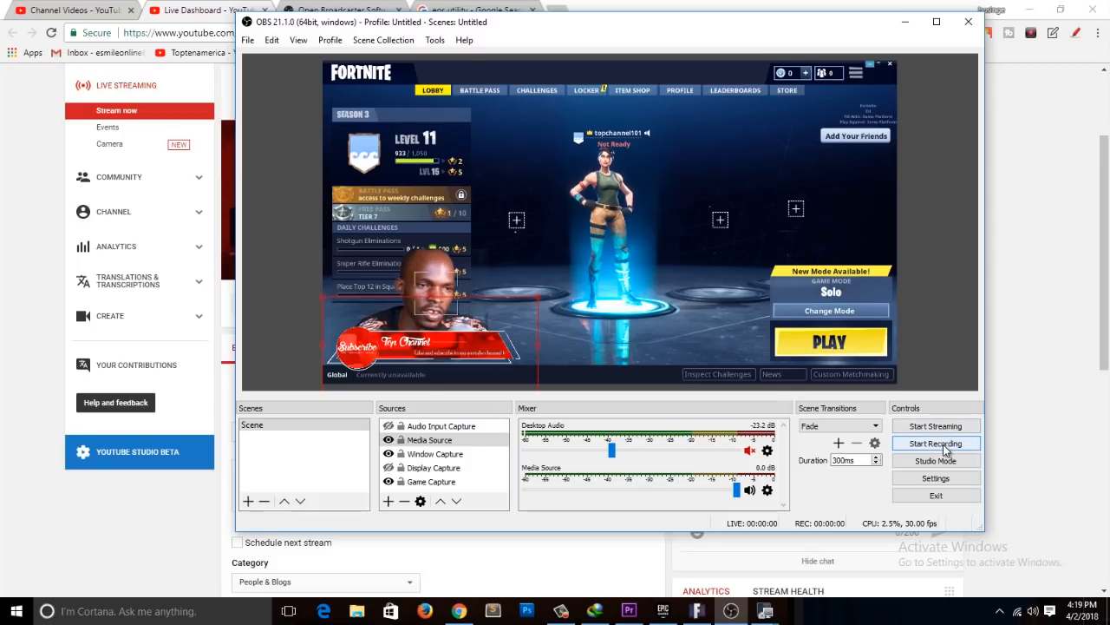
Step: Make a short test recording of the scene in OBS, stopping it after a few seconds
click(946, 449)
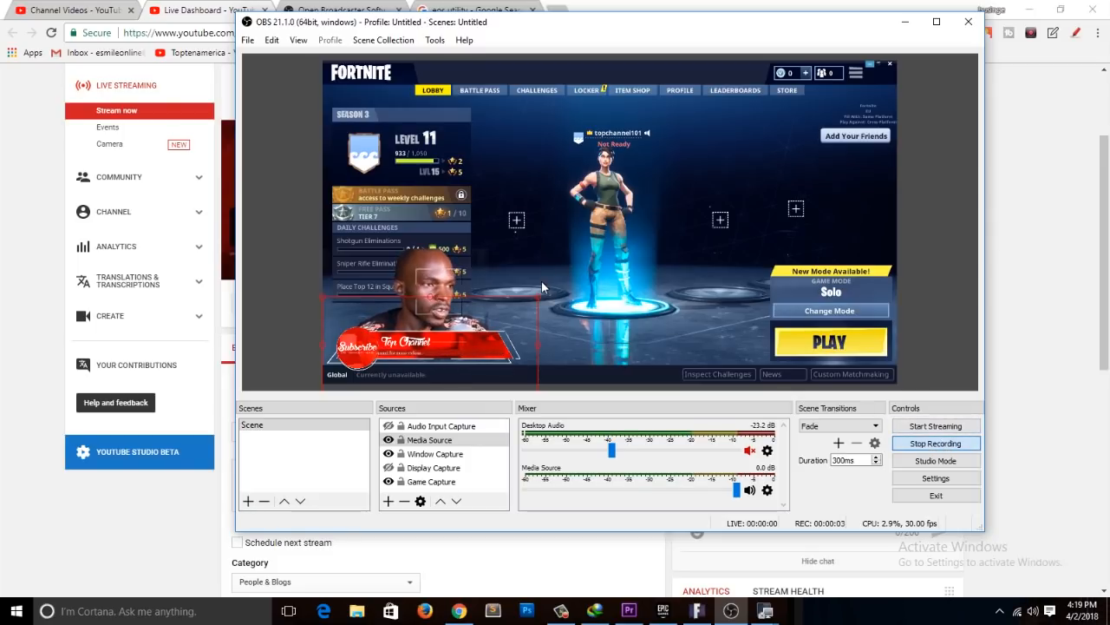
click(946, 445)
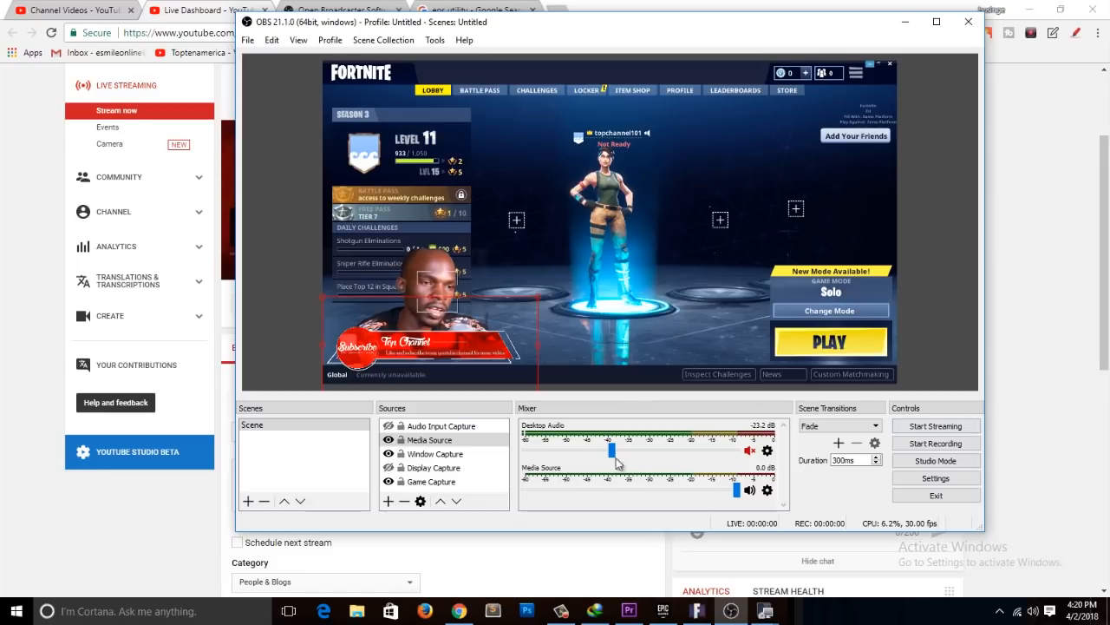
Step: Recheck the Stream settings, start streaming from OBS, and switch to the Live Dashboard in Chrome to check the stream status
click(919, 480)
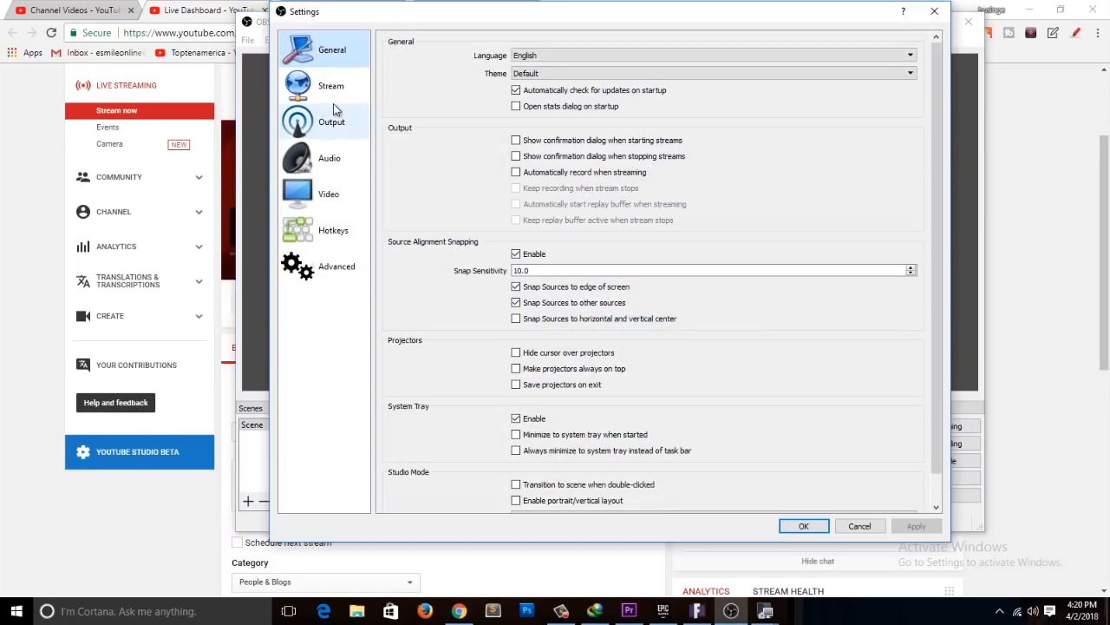
click(330, 86)
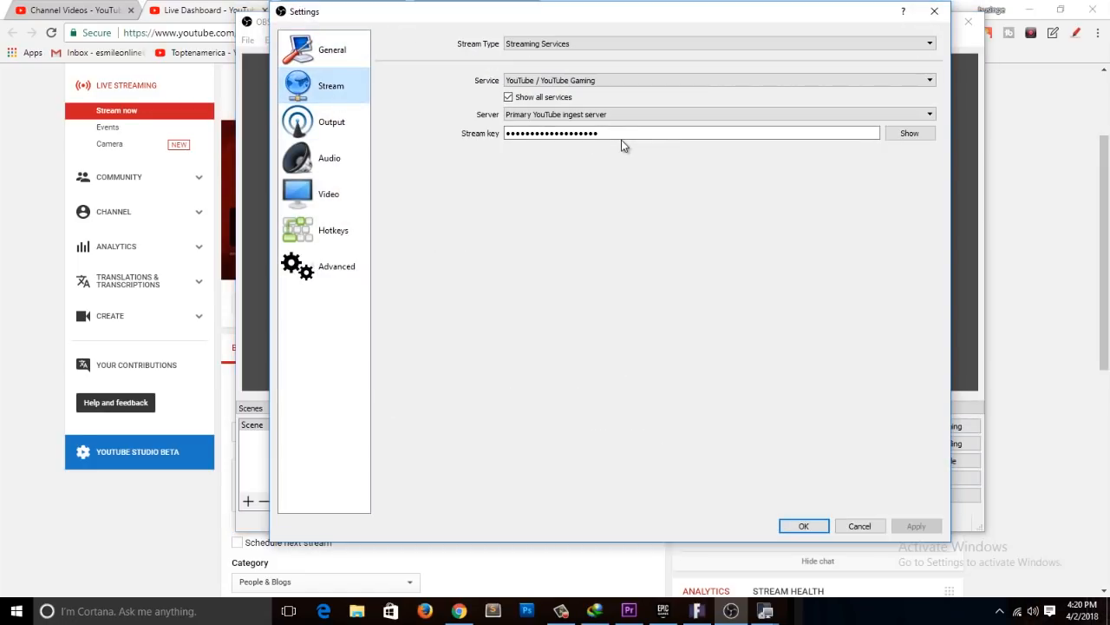
click(805, 530)
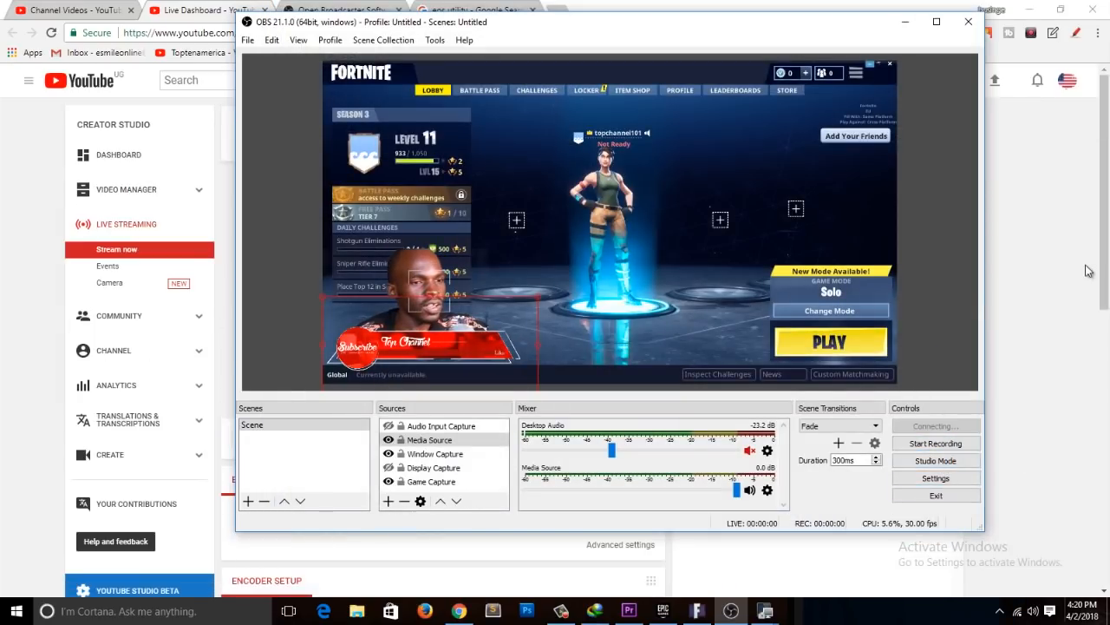
click(987, 456)
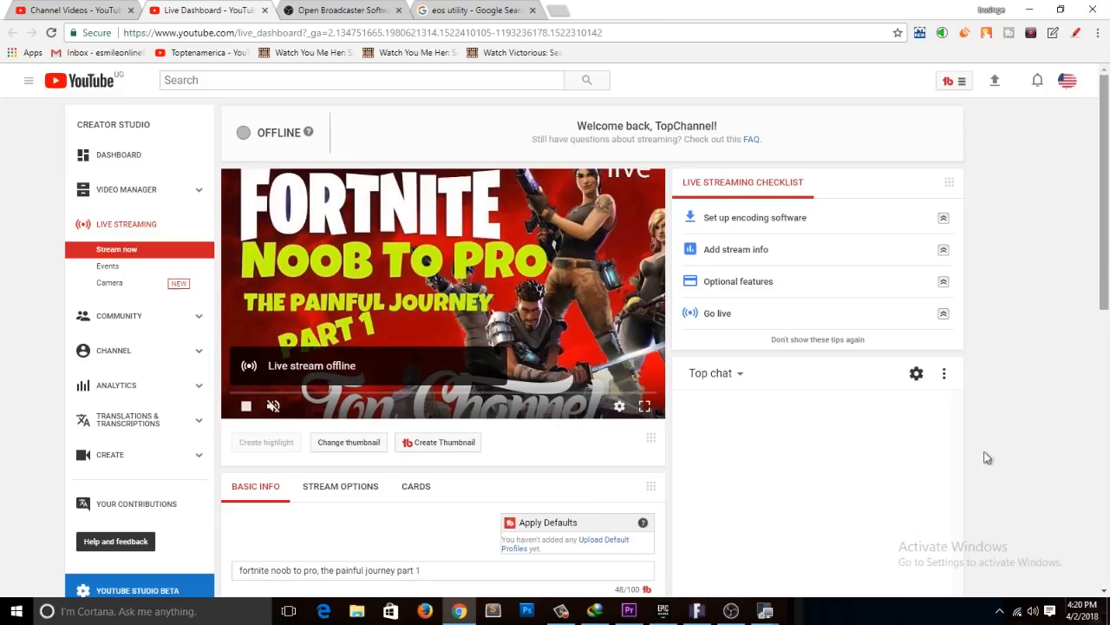
click(731, 612)
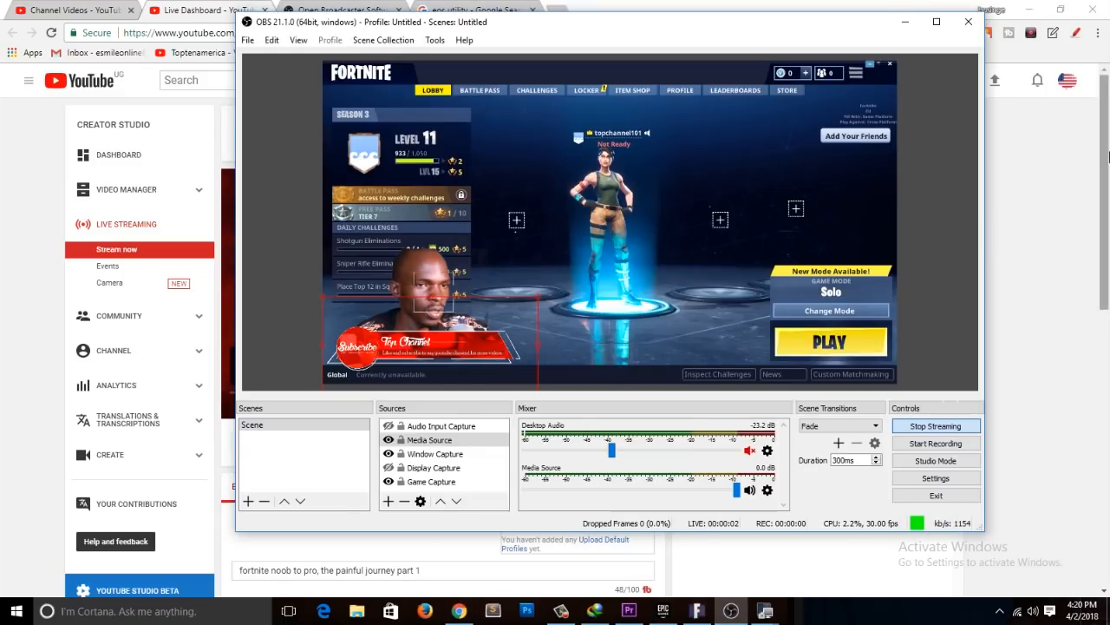
click(1104, 276)
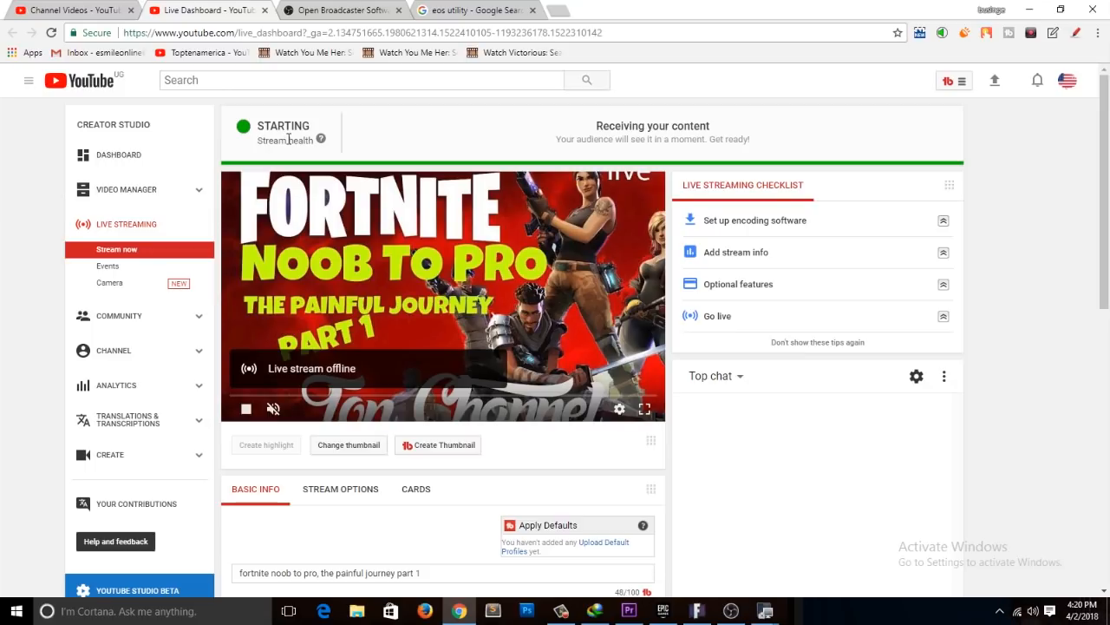
Step: Close the Open Broadcaster Software and eos utility search pages in the browser
click(321, 11)
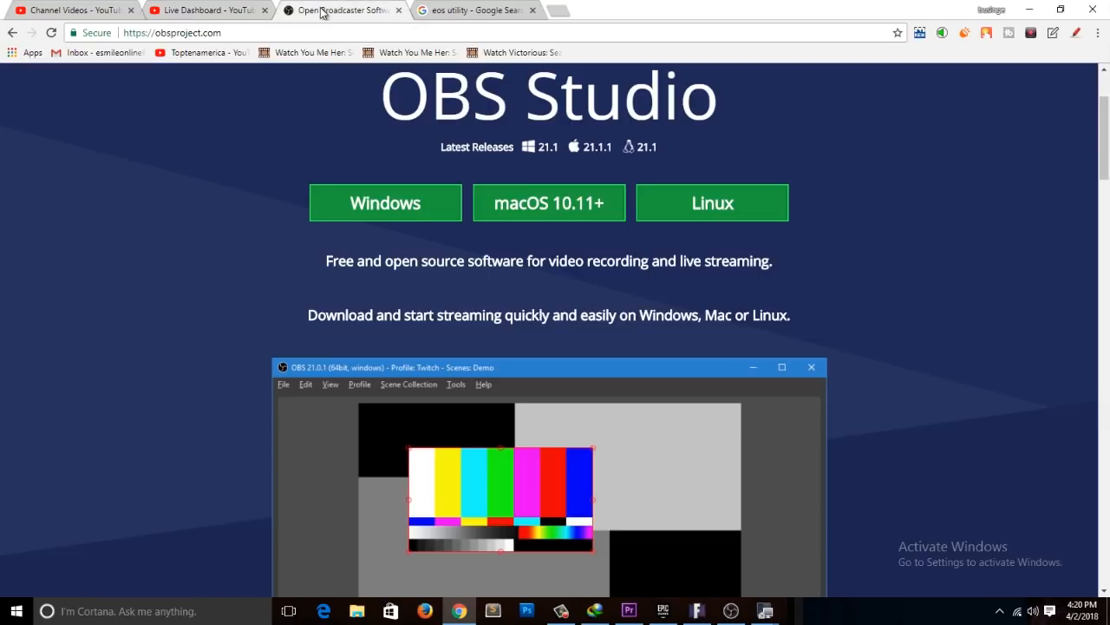
click(399, 11)
click(399, 11)
Step: Open the bookmarked Toptenamerica YouTube channel page in a new browser tab
click(74, 11)
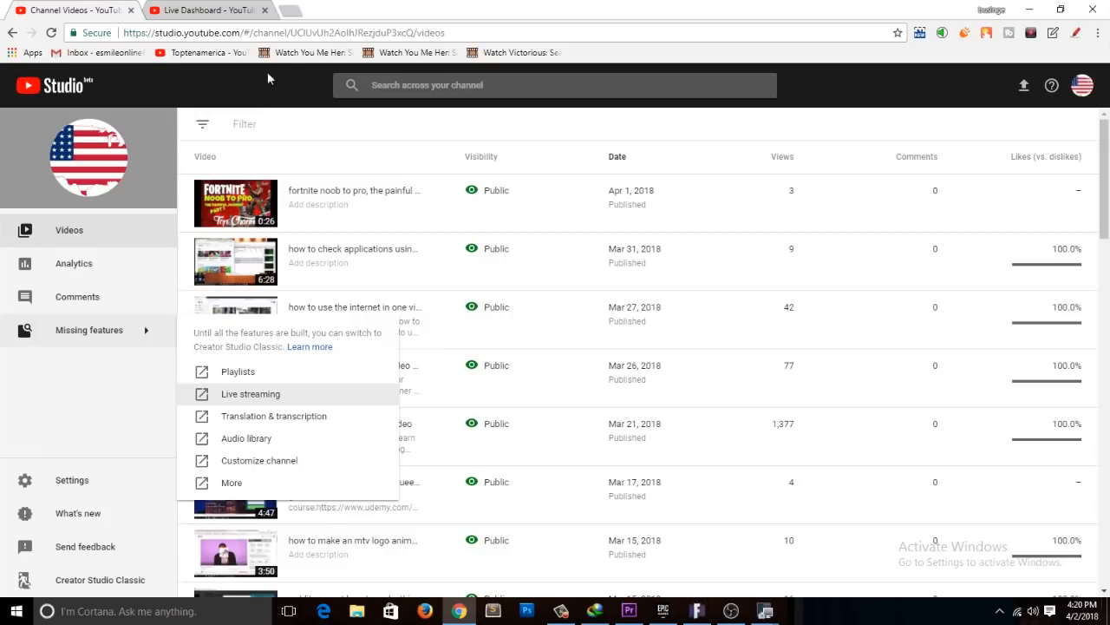
click(292, 12)
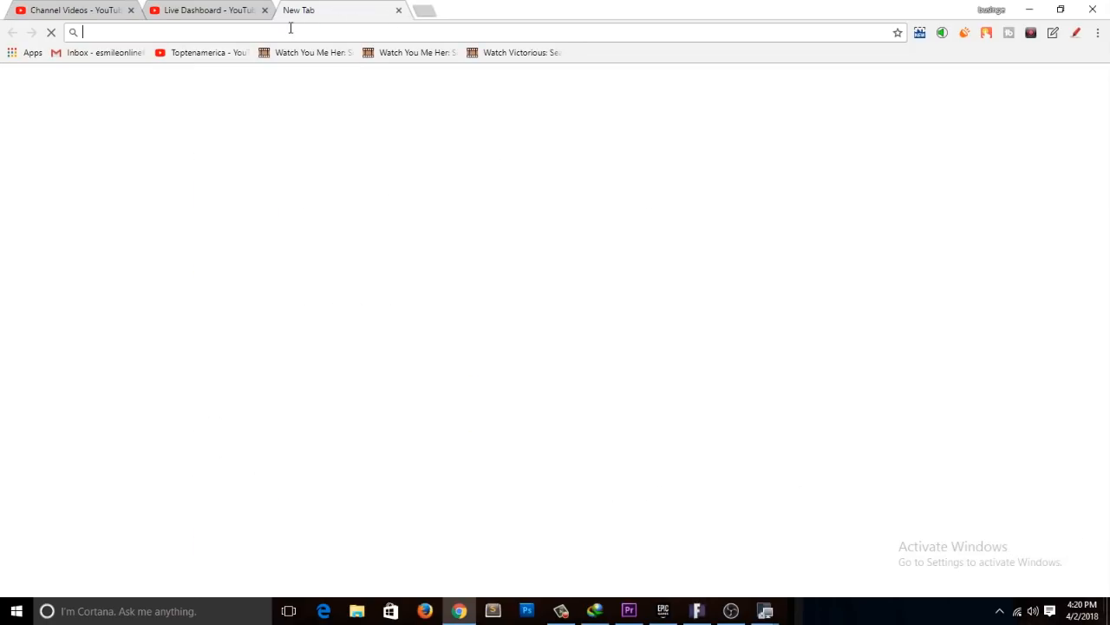
click(227, 52)
Step: Pause the live preview on the Live Dashboard and look over the rest of the page
click(224, 9)
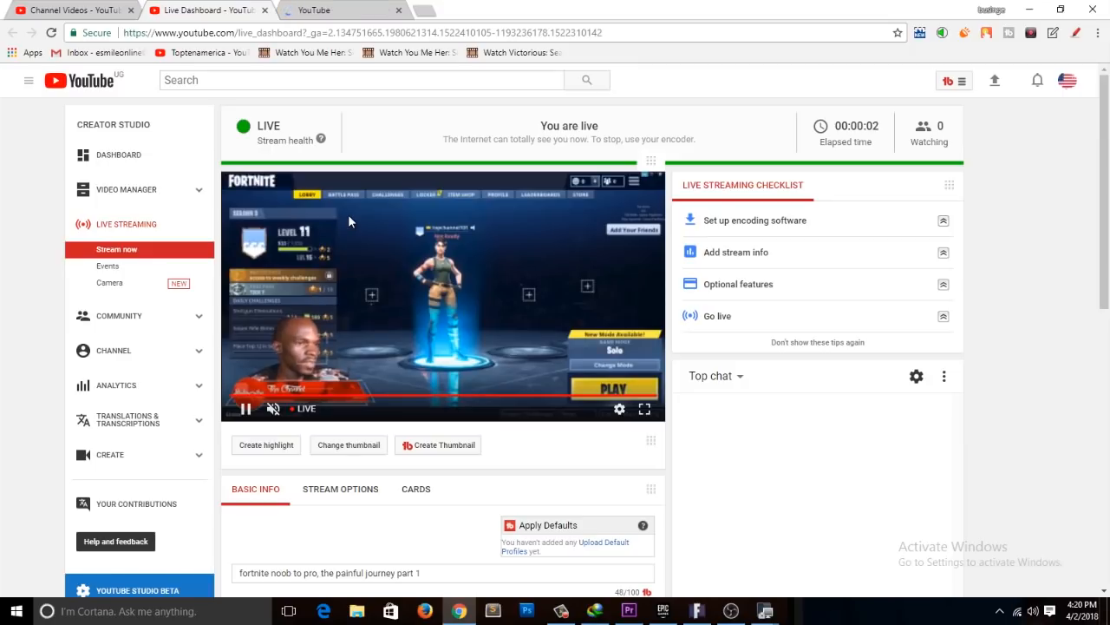
click(251, 410)
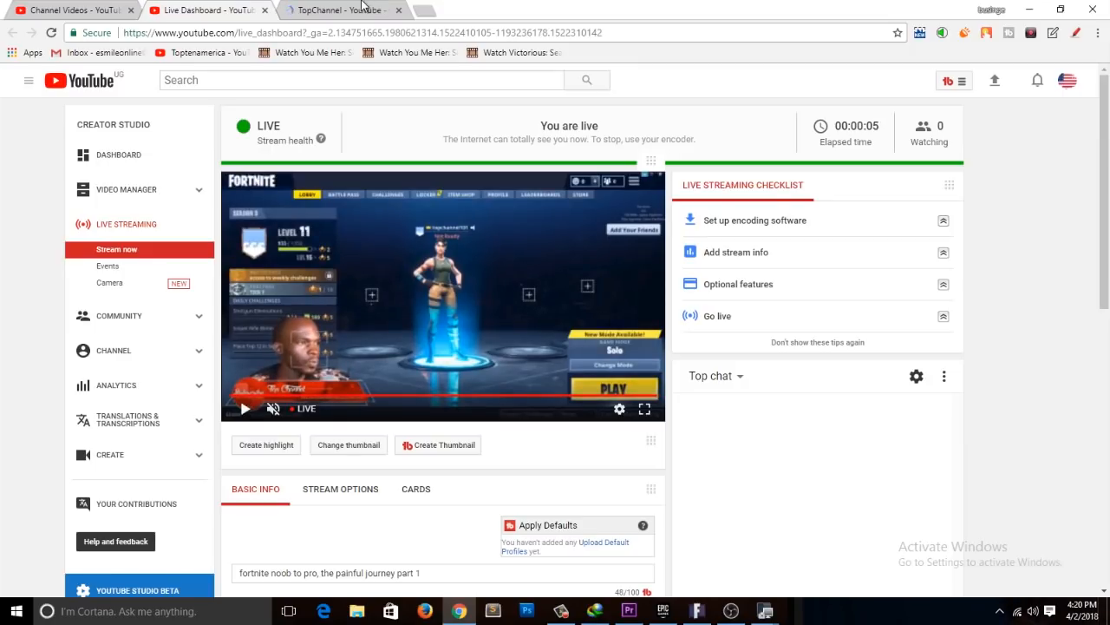
click(362, 7)
click(225, 10)
scroll(379, 326, down, 4)
scroll(479, 217, up, 4)
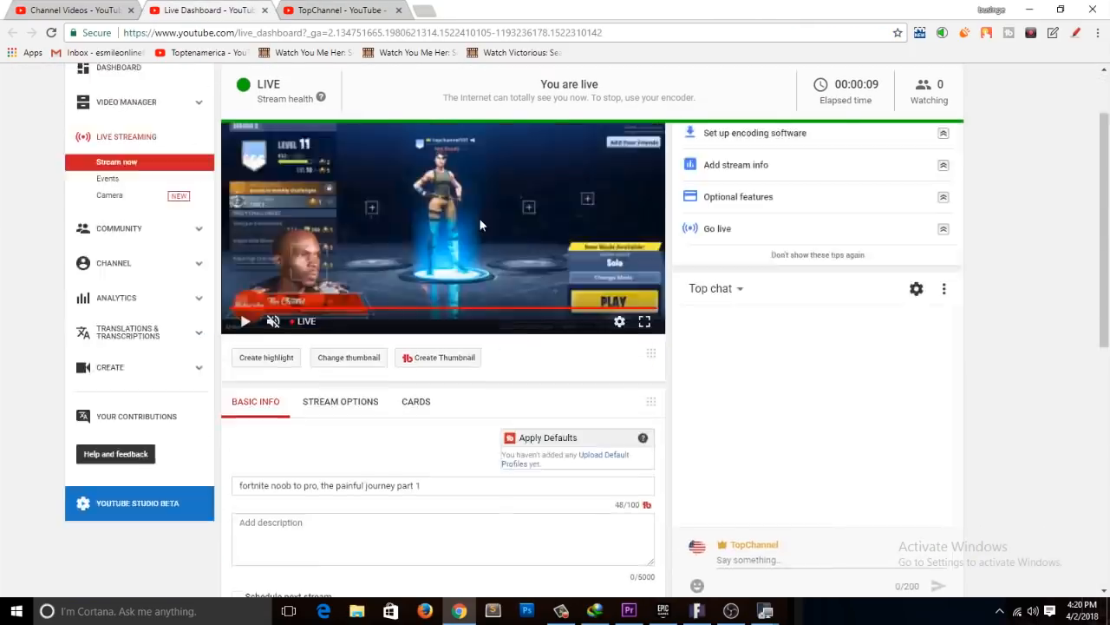
Step: Replace "videos" with "live" at the end of the TopChannel address and load the channel's live stream page
click(382, 10)
drag(403, 32, 471, 34)
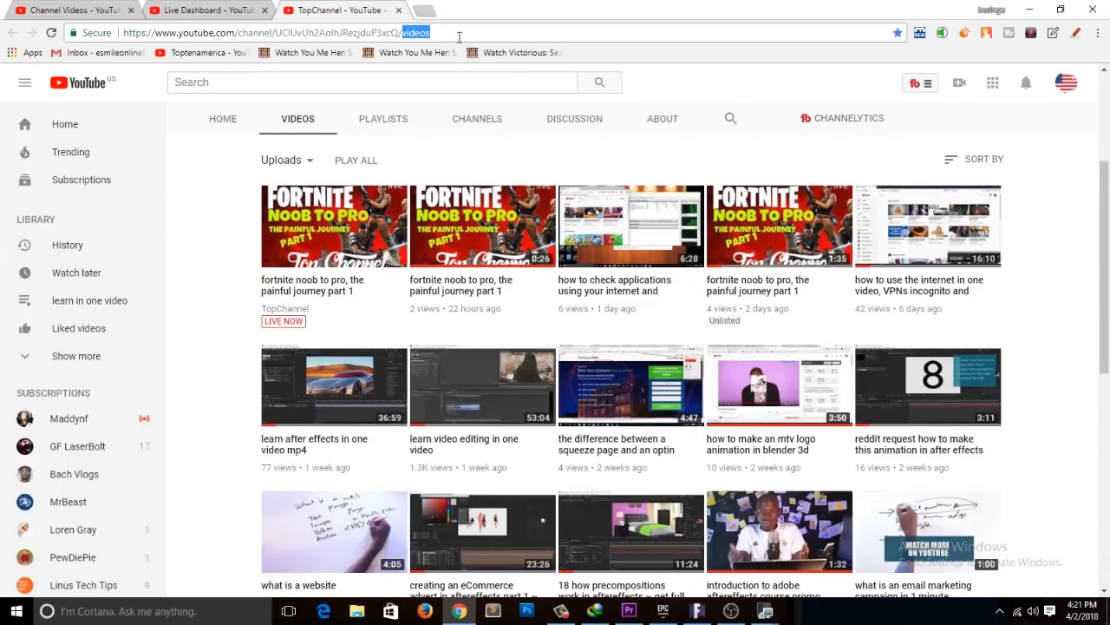
key(BackSpace)
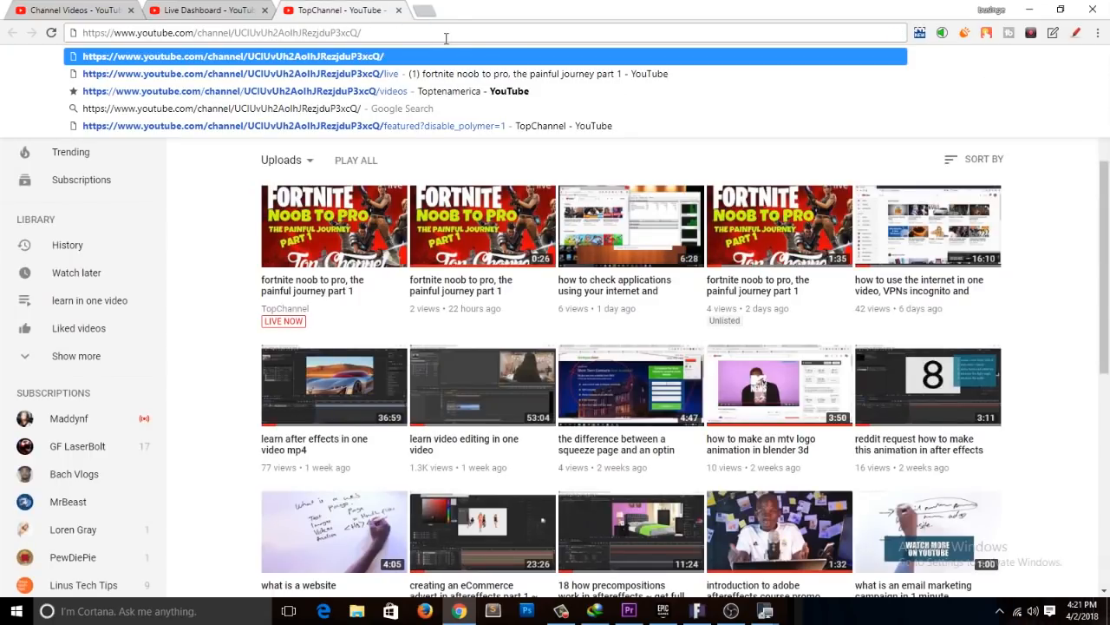
double_click(305, 33)
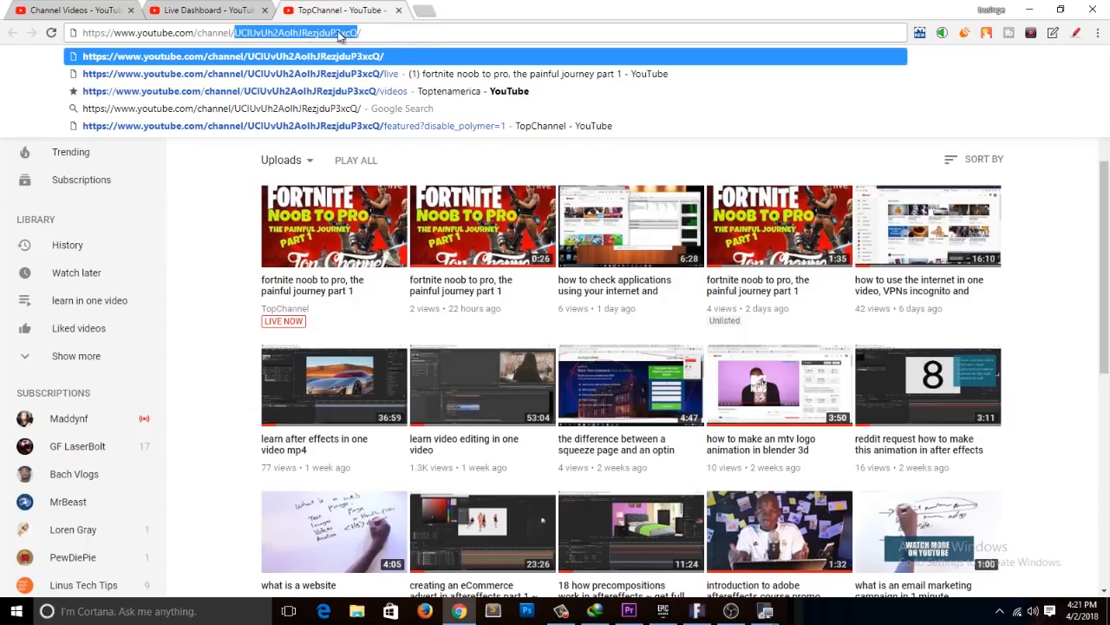
drag(247, 33, 371, 29)
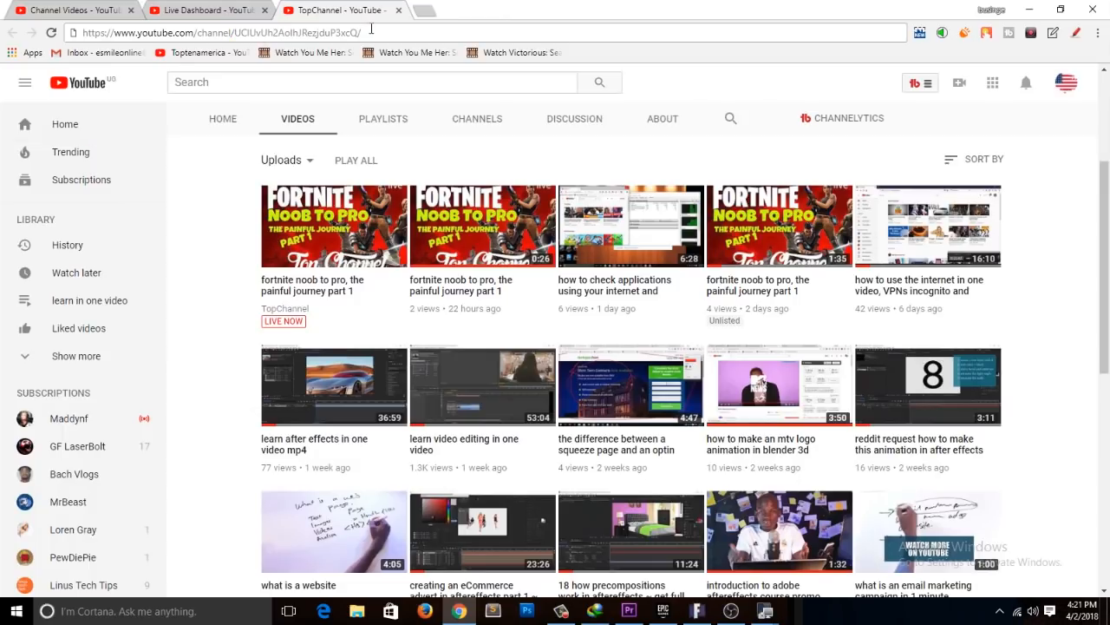
text(li)
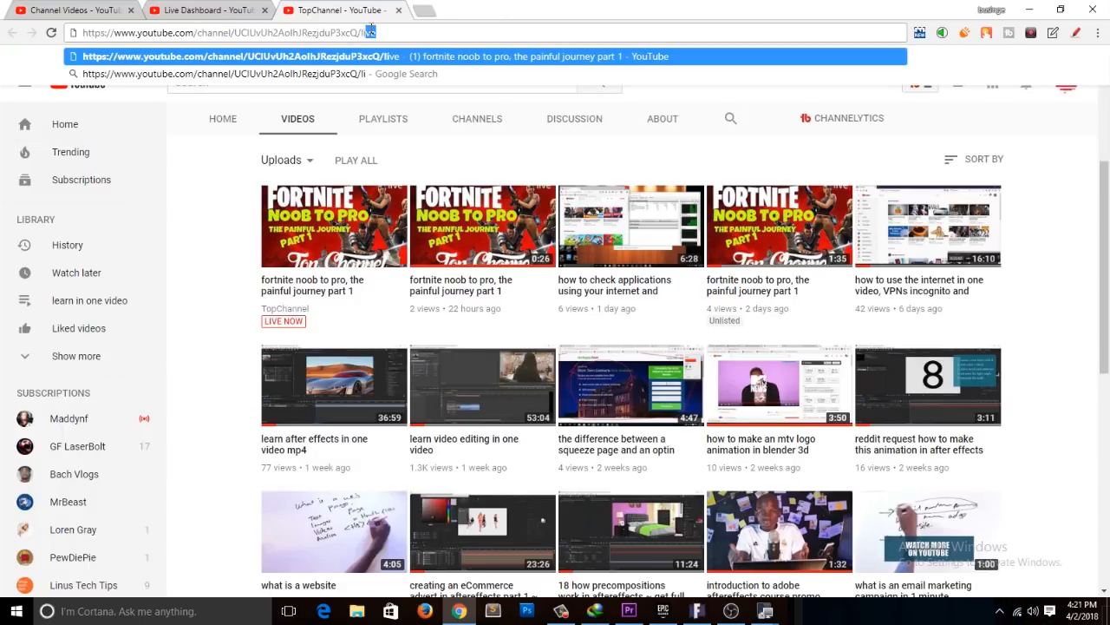
text(ve)
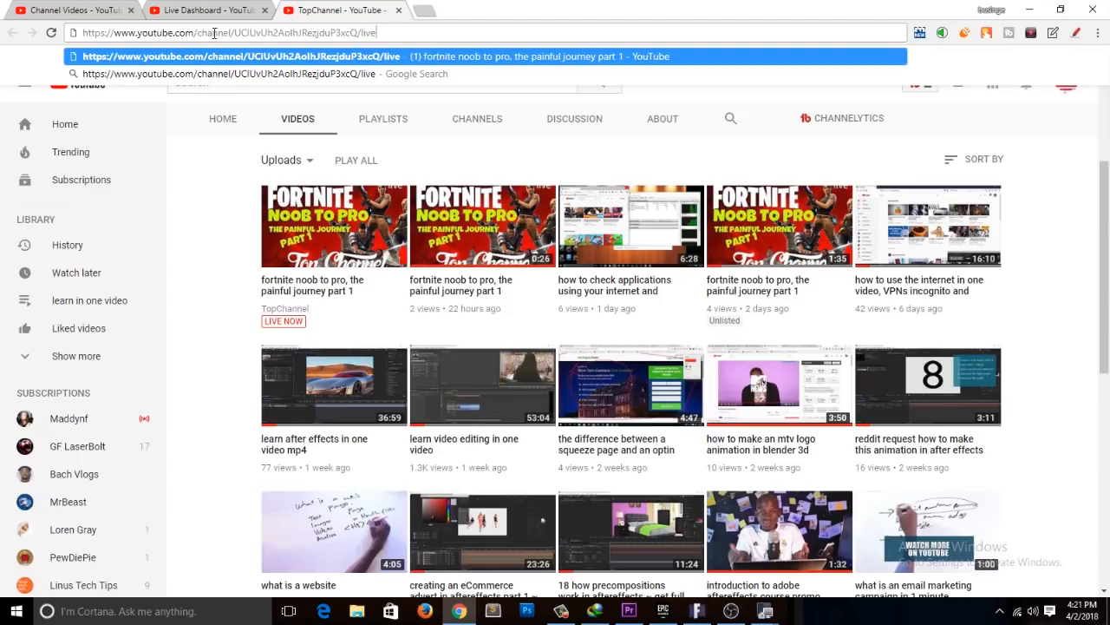
double_click(272, 33)
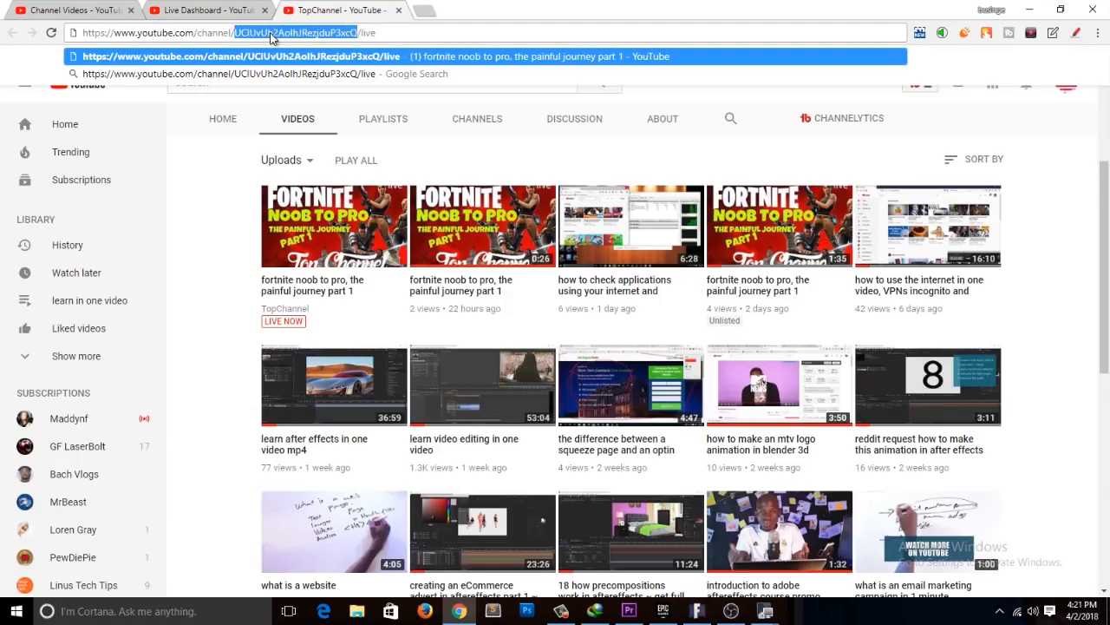
click(379, 33)
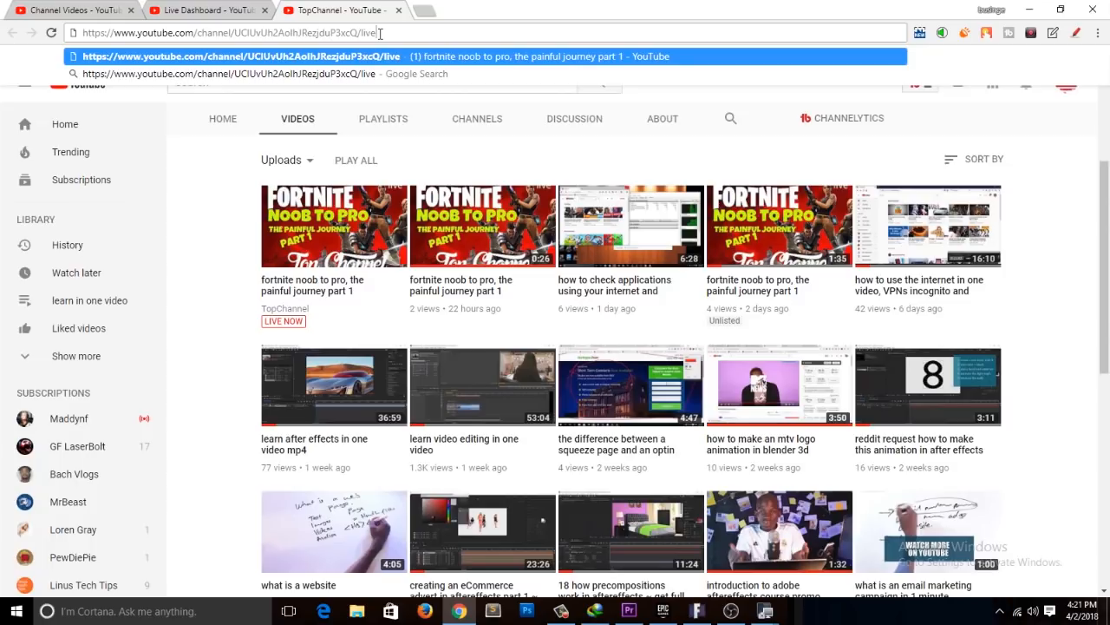
key(Return)
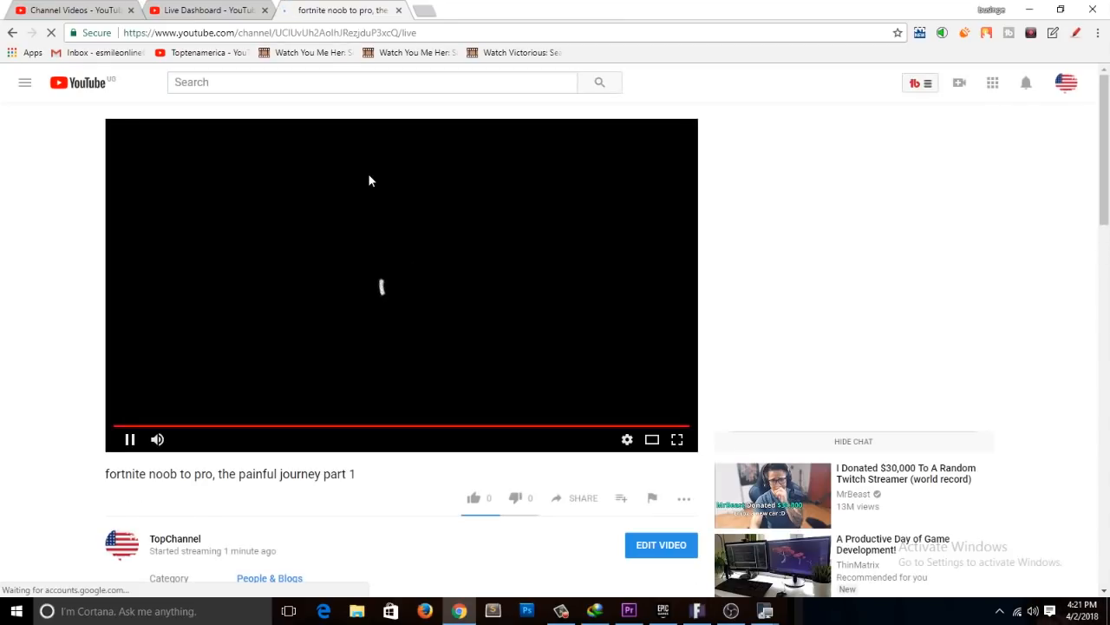
Step: Look over the public live stream page, check the Live Dashboard, and return to the stream page
scroll(373, 347, down, 3)
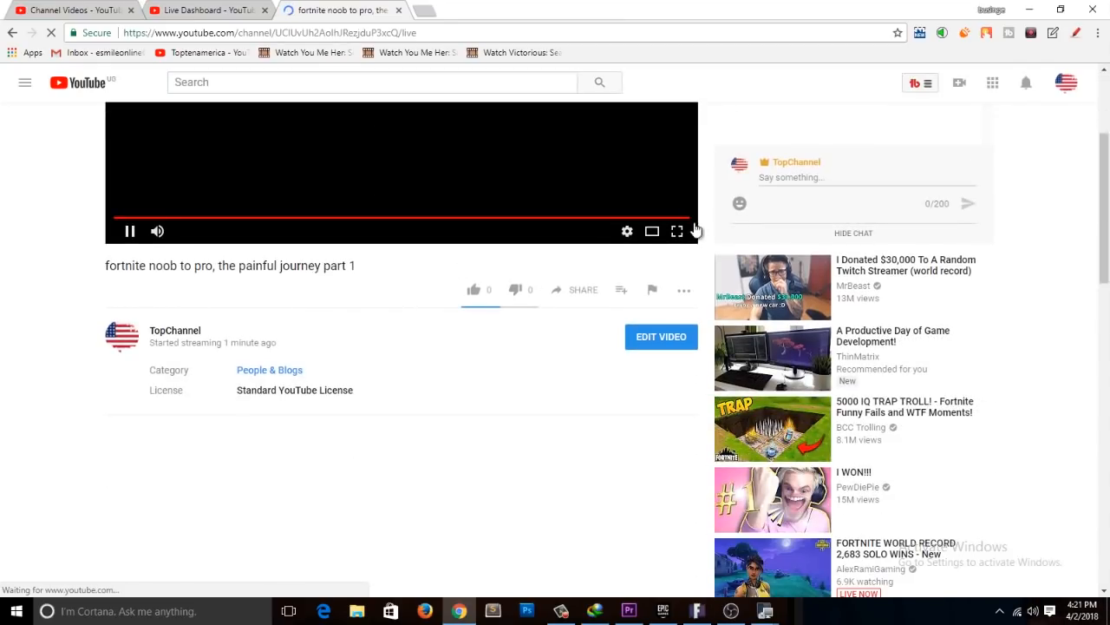
scroll(829, 179, up, 3)
scroll(315, 290, down, 3)
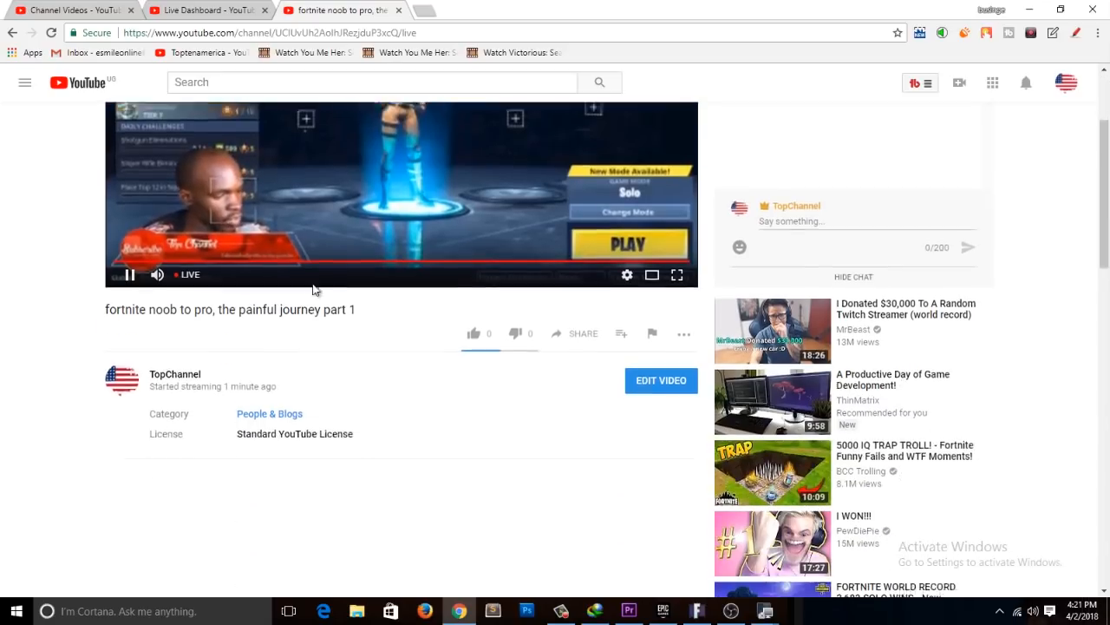
scroll(390, 291, up, 3)
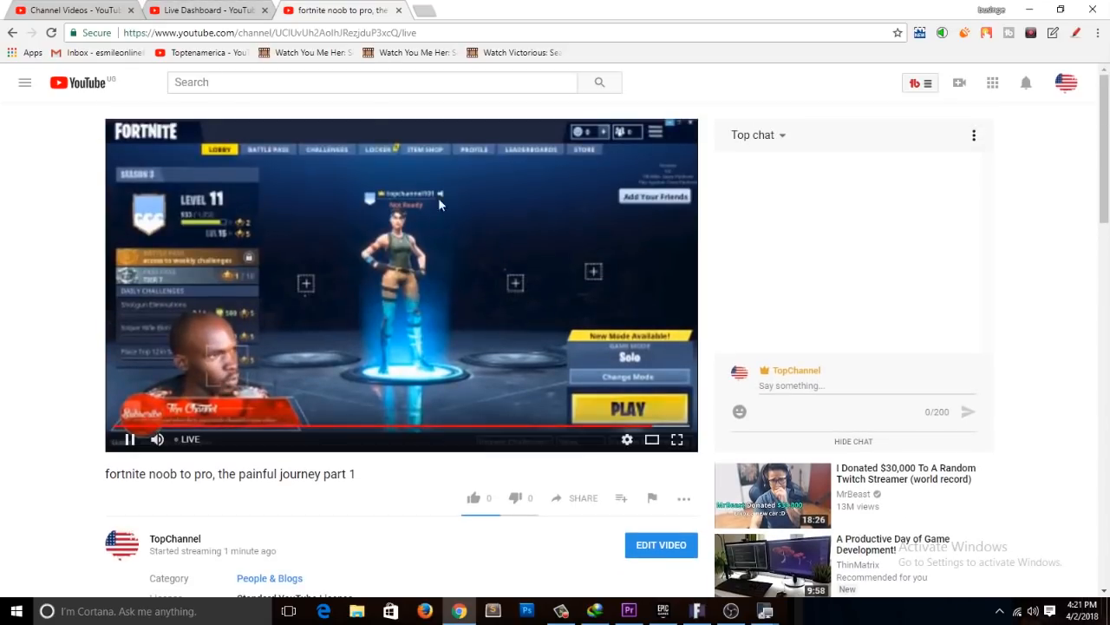
click(247, 11)
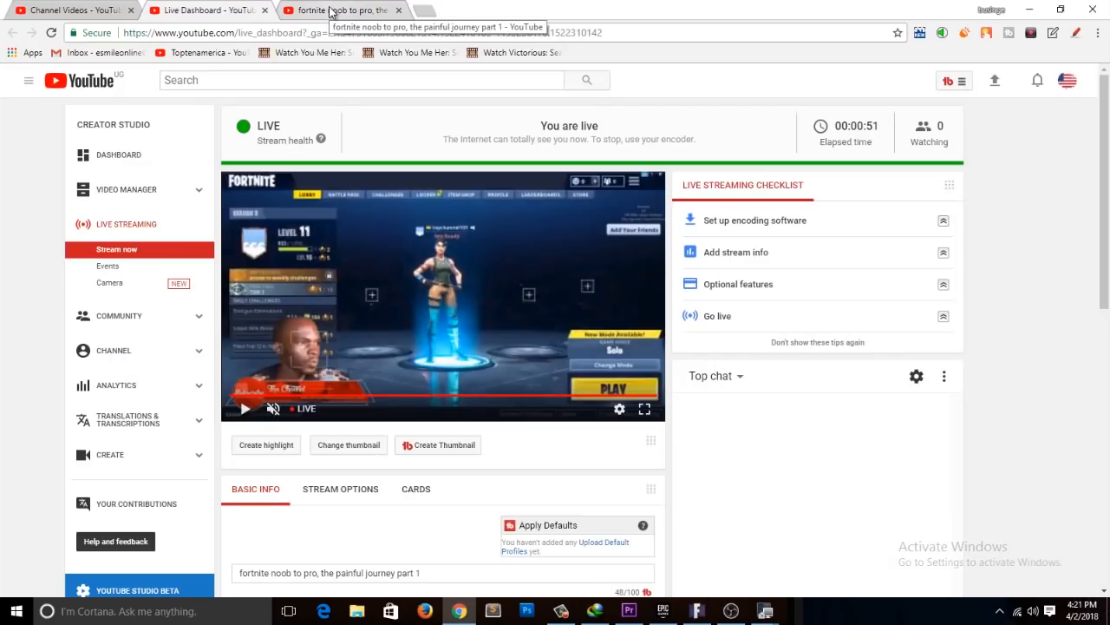
click(330, 12)
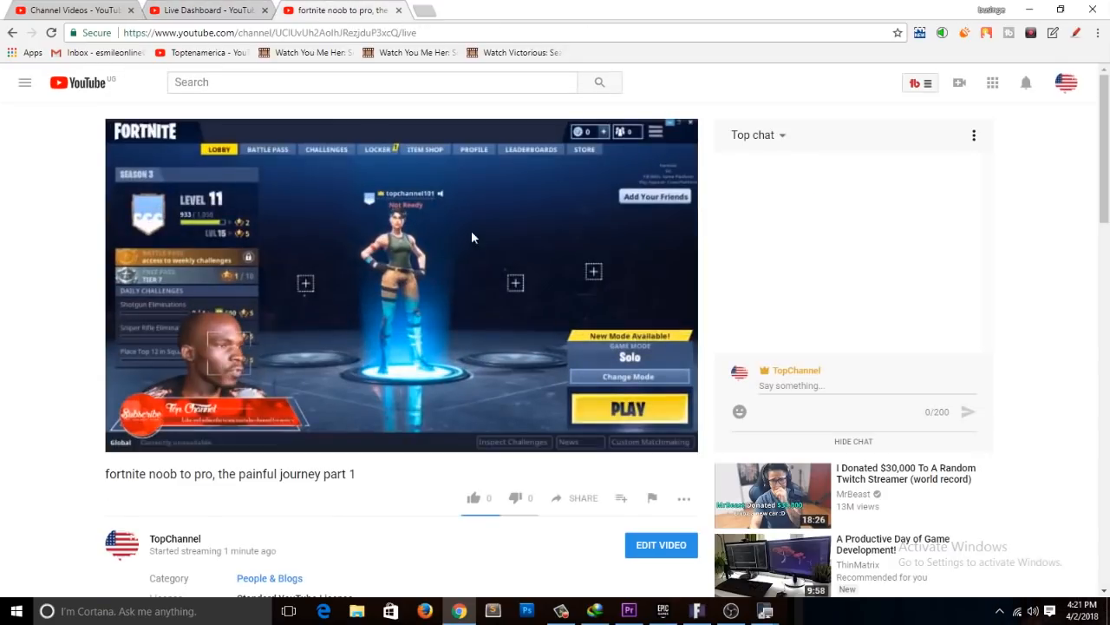